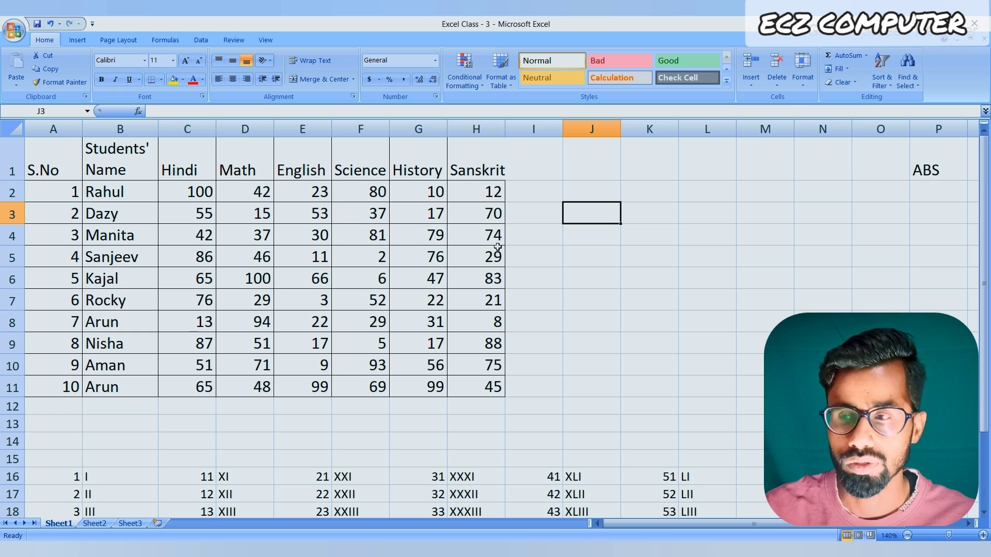
- Add the heading "Total" in cell I1, beside the Sanskrit column
{"action": "key", "text": "Left"}
{"action": "key", "text": "Up"}
{"action": "key", "text": "Up"}
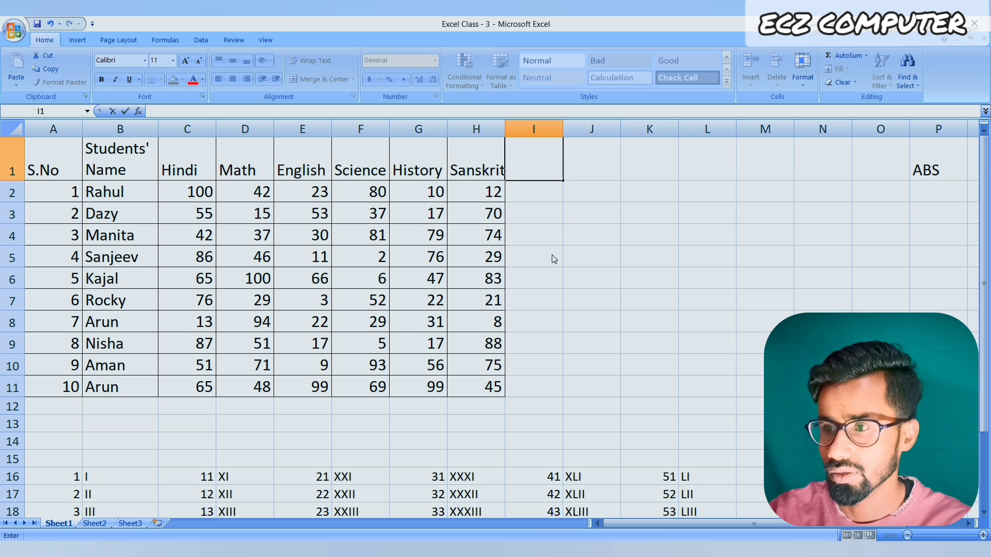
{"action": "type", "text": "Total"}
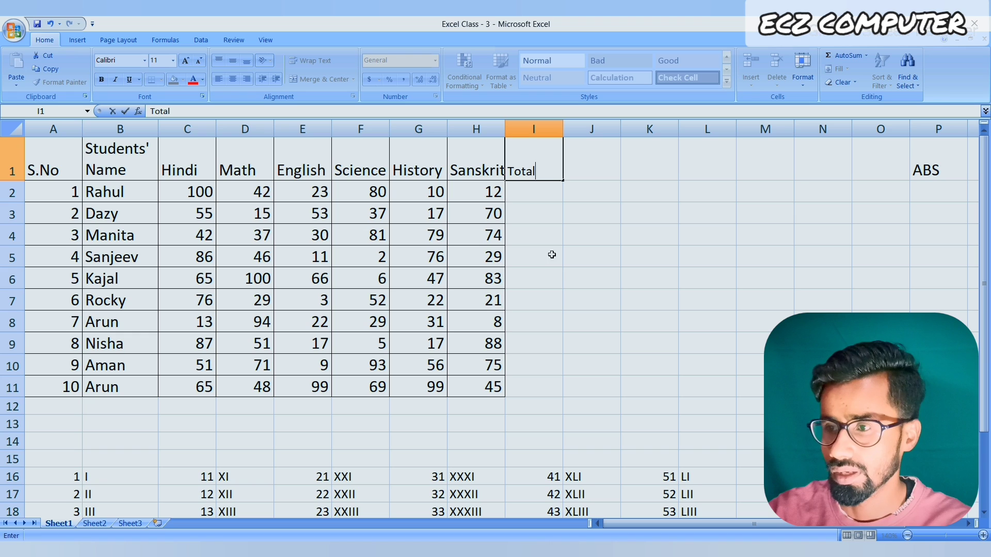
{"action": "key", "text": "Return"}
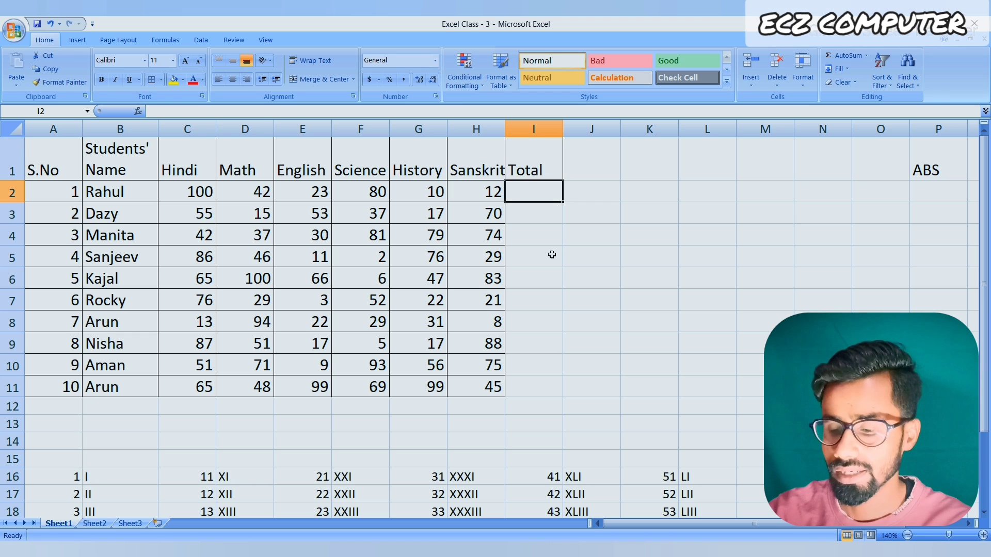
- Enter the formula =sum(C2:H2) in cell I2 to total the first student's marks
{"action": "type", "text": "="}
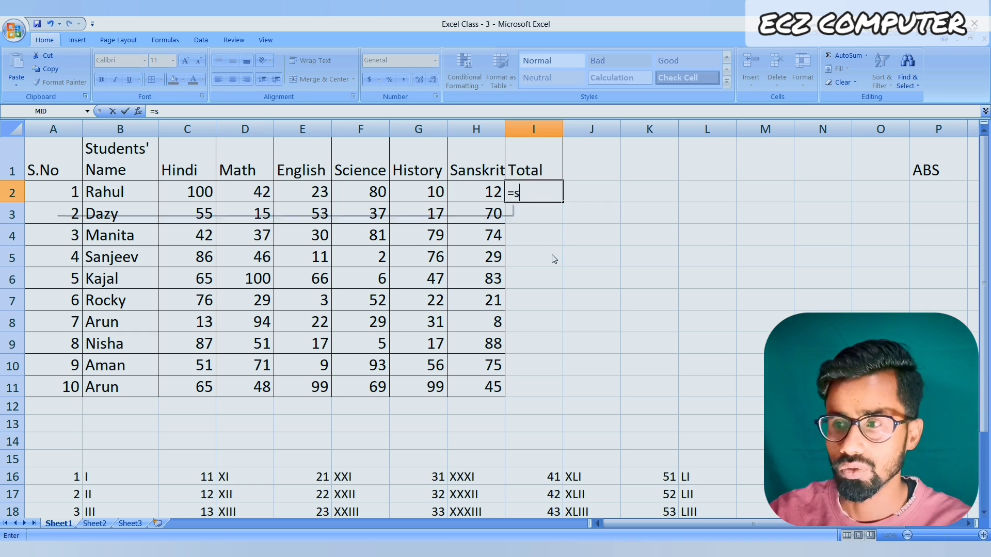
{"action": "type", "text": "sum"}
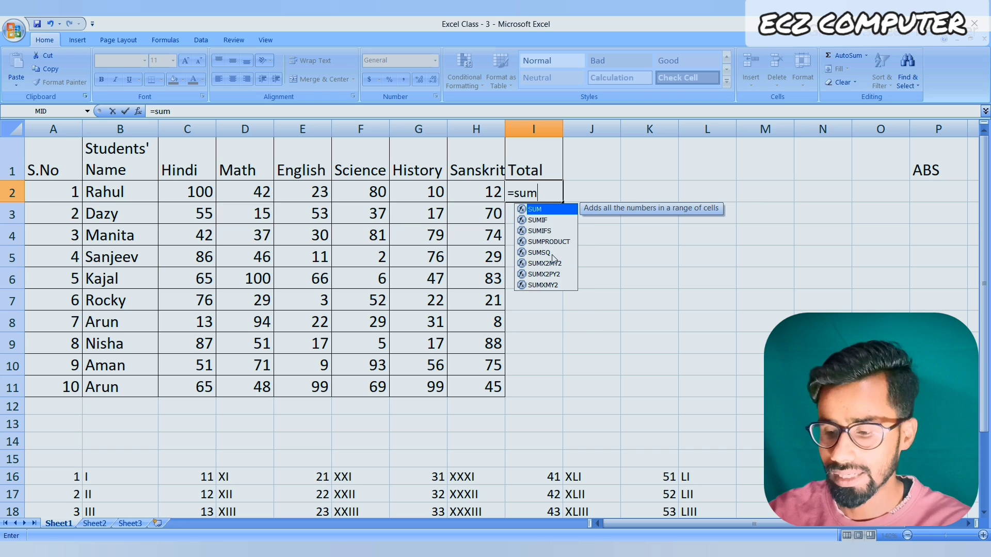
{"action": "type", "text": "("}
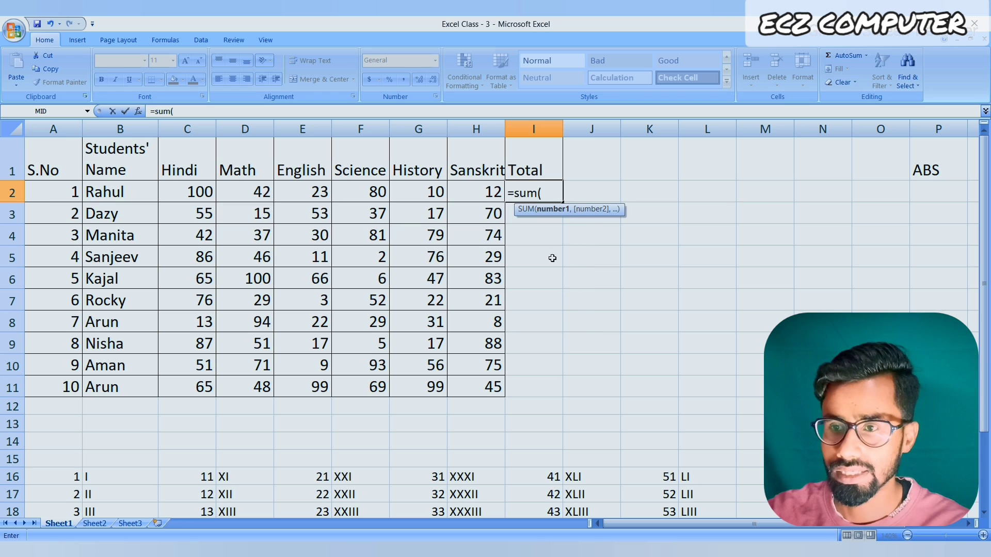
{"action": "left_click_drag", "start_coordinate": [193, 196], "coordinate": [464, 196]}
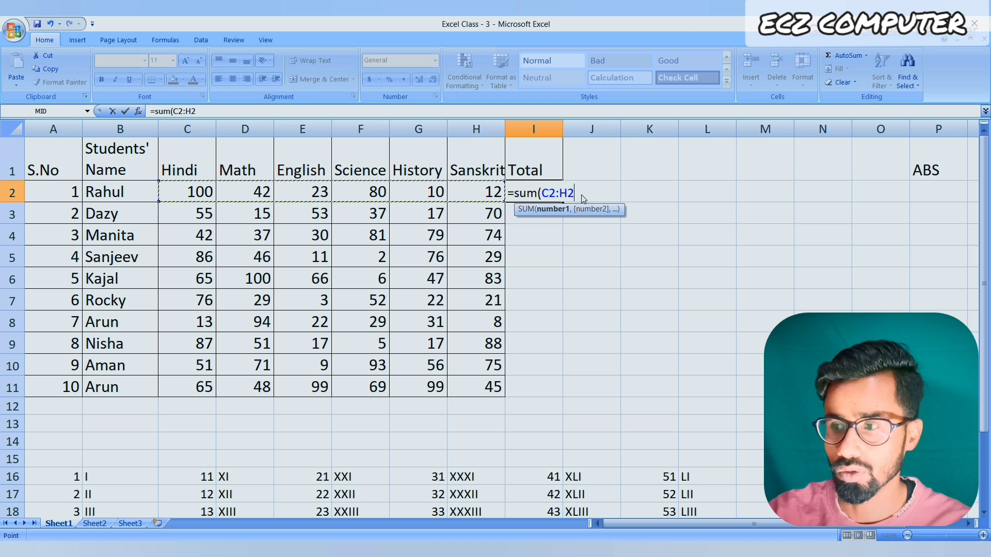
{"action": "type", "text": ")"}
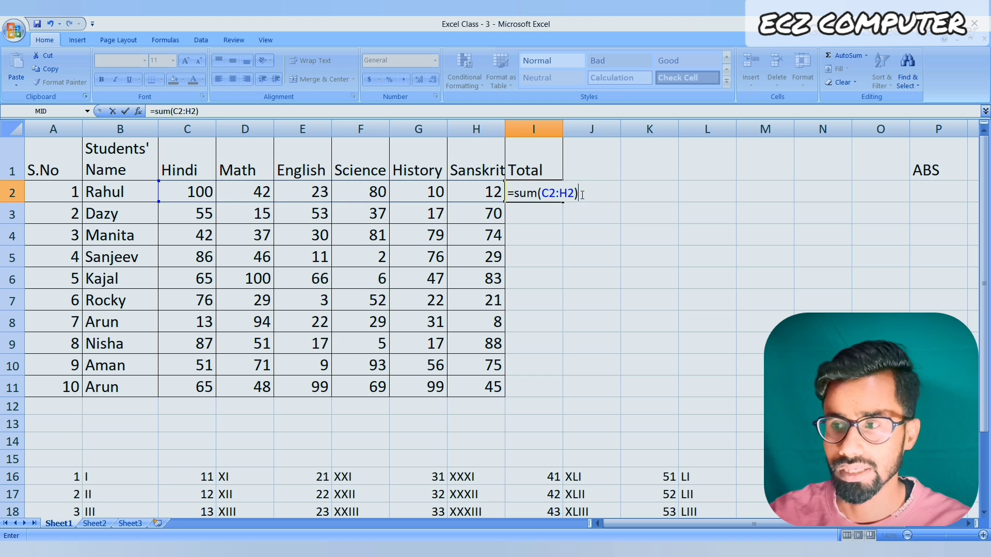
{"action": "key", "text": "Return"}
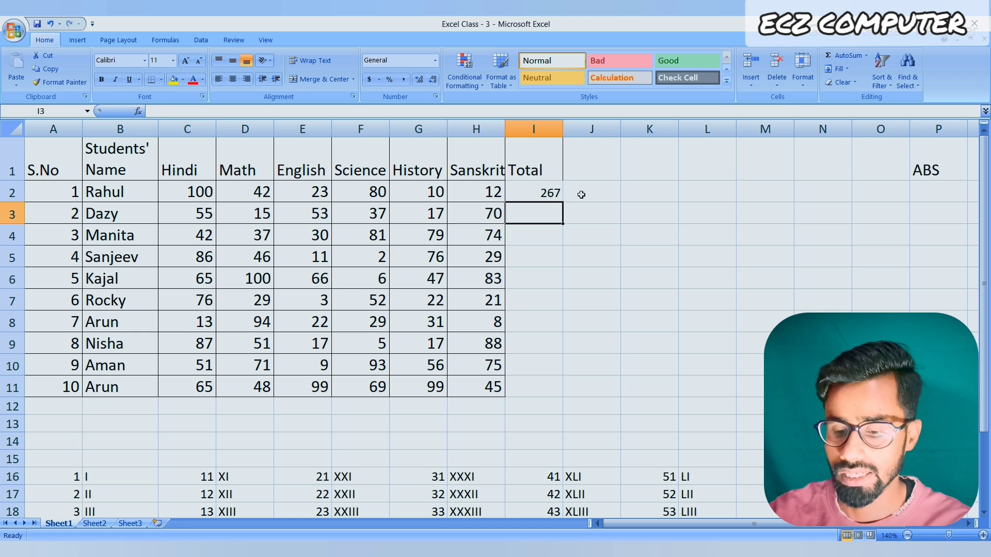
- Enter the formula =sum(C3:H3) in cell I3 to total the second student's marks
{"action": "type", "text": "=su"}
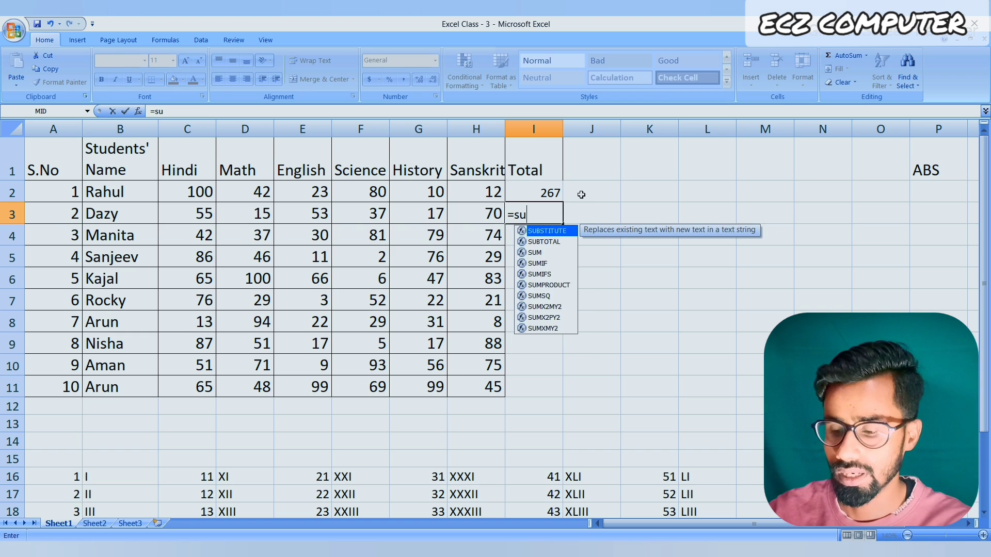
{"action": "type", "text": "m("}
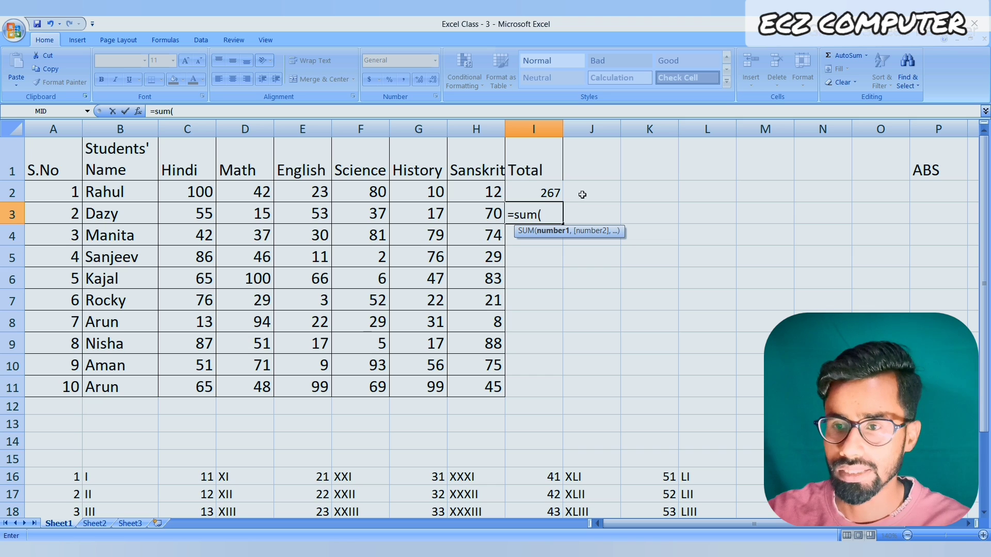
{"action": "left_click_drag", "start_coordinate": [185, 215], "coordinate": [482, 216]}
{"action": "type", "text": ")"}
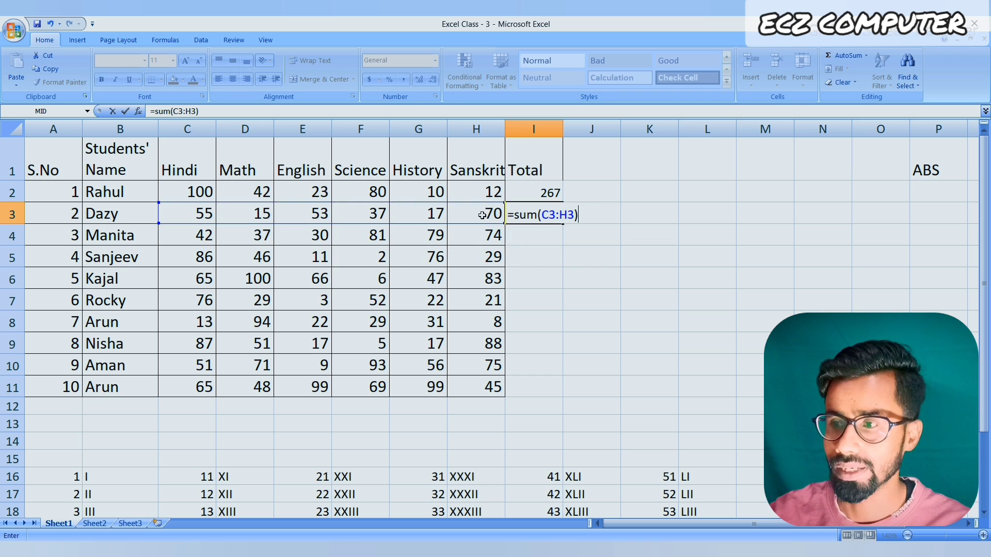
{"action": "key", "text": "Return"}
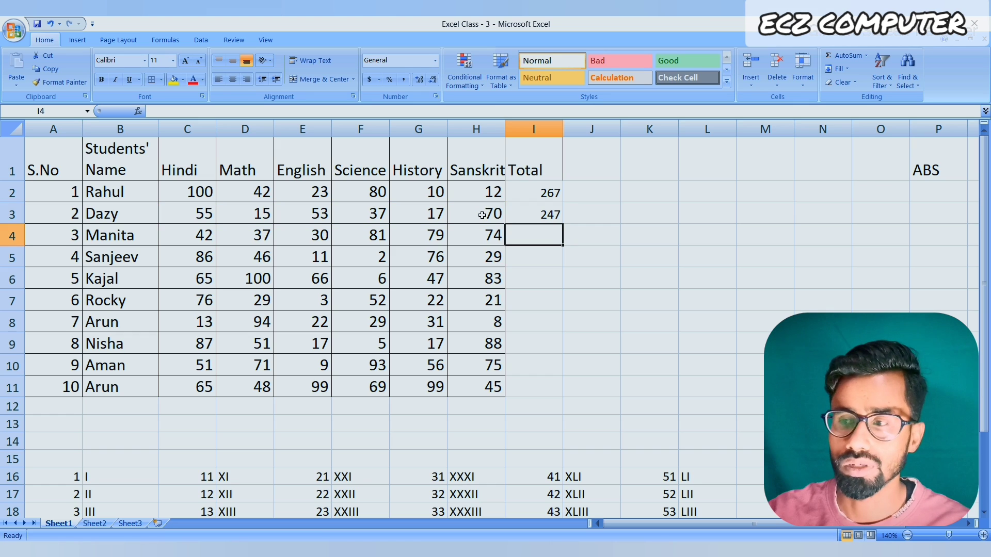
- Fill the SUM formulas from I2:I3 down through cell I11 for the remaining students
{"action": "left_click", "coordinate": [544, 189]}
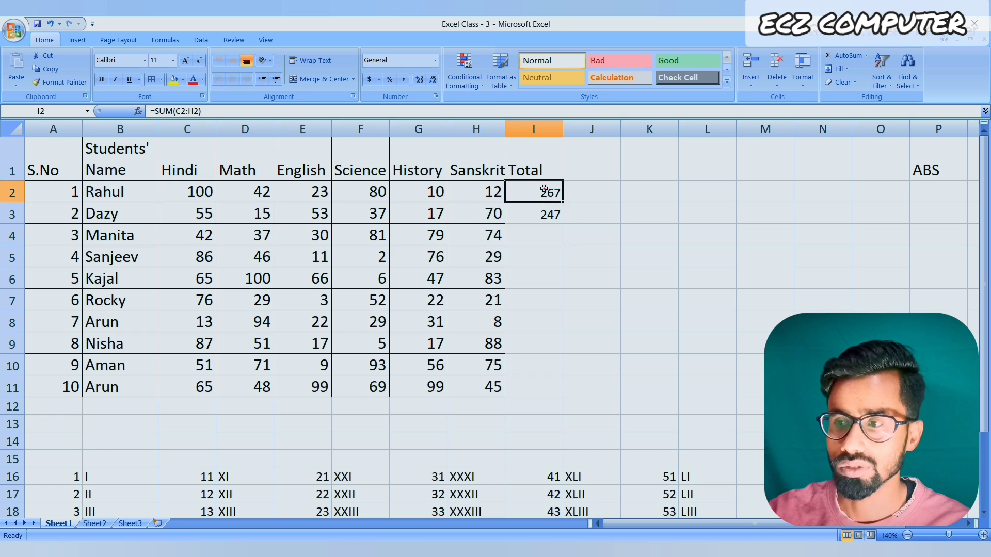
{"action": "key", "text": "shift+Down"}
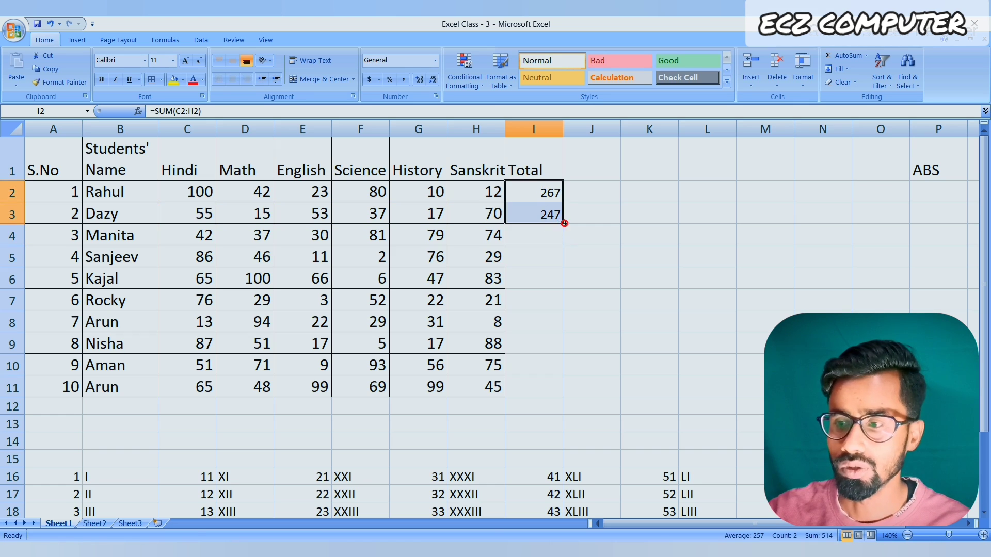
{"action": "left_click_drag", "start_coordinate": [565, 223], "coordinate": [551, 397]}
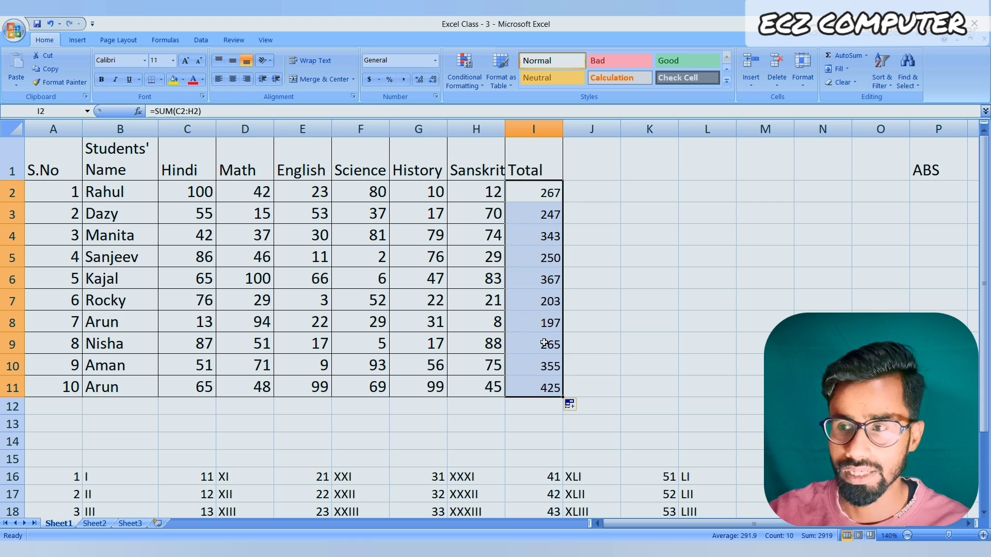
- Add the heading "Average" in cell J1, beside the Total column
{"action": "left_click", "coordinate": [593, 169]}
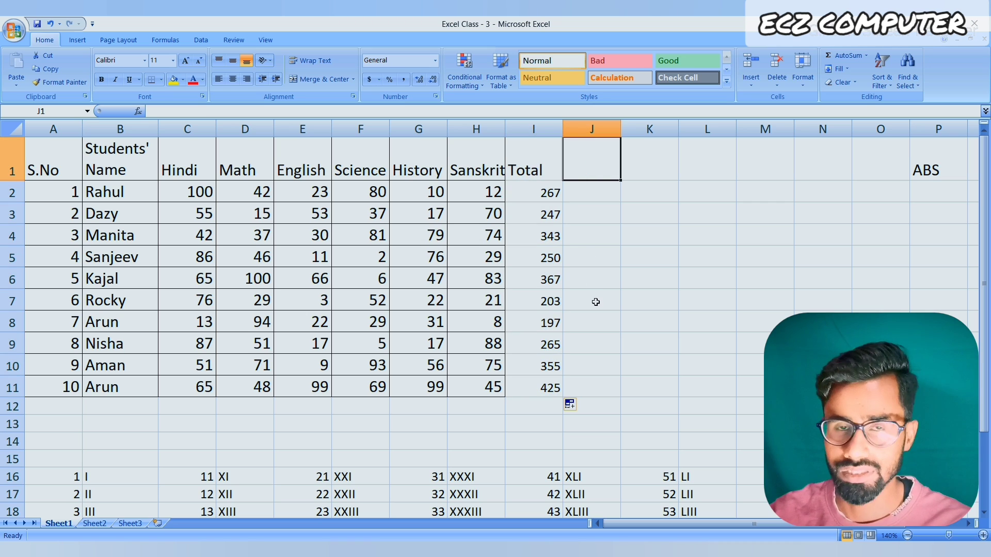
{"action": "type", "text": "A"}
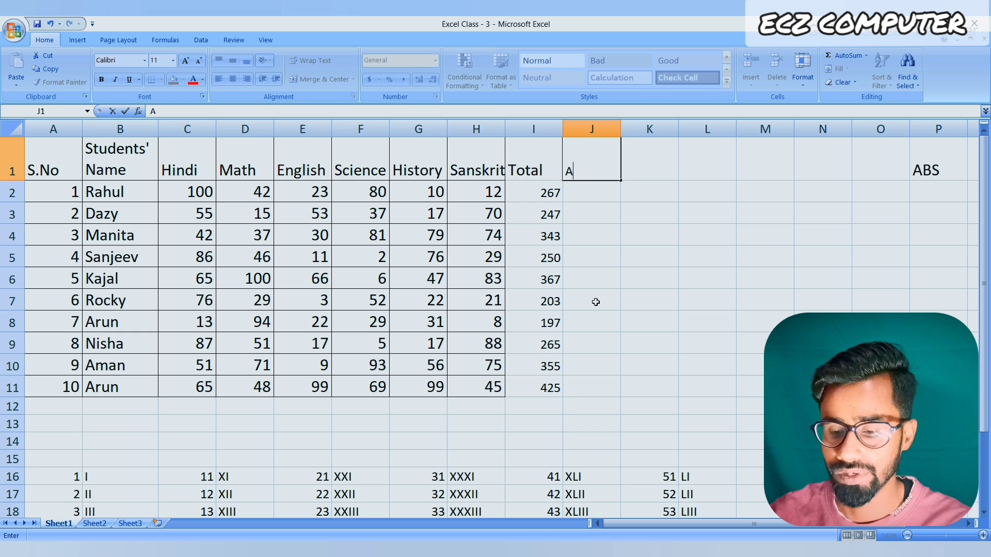
{"action": "type", "text": "vera"}
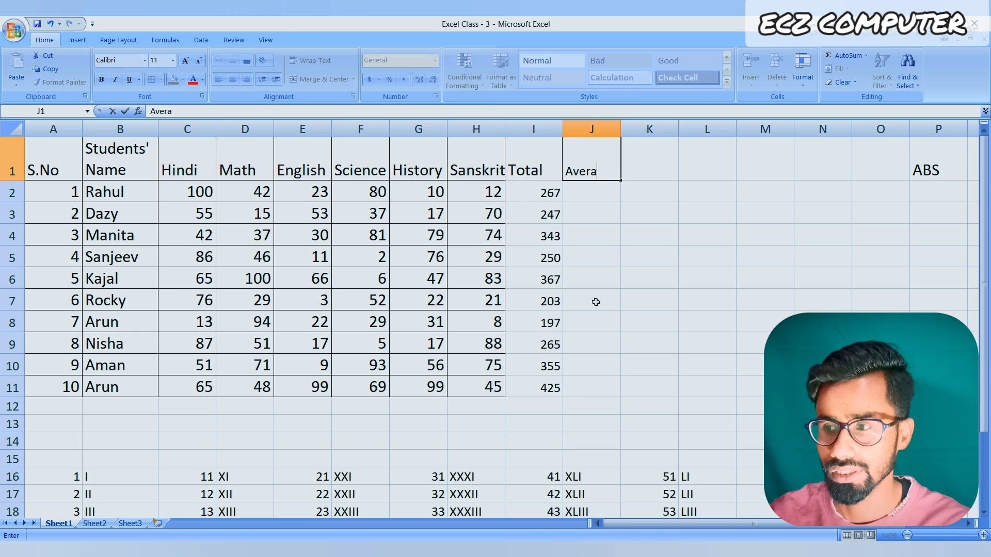
{"action": "type", "text": "ge"}
{"action": "key", "text": "Return"}
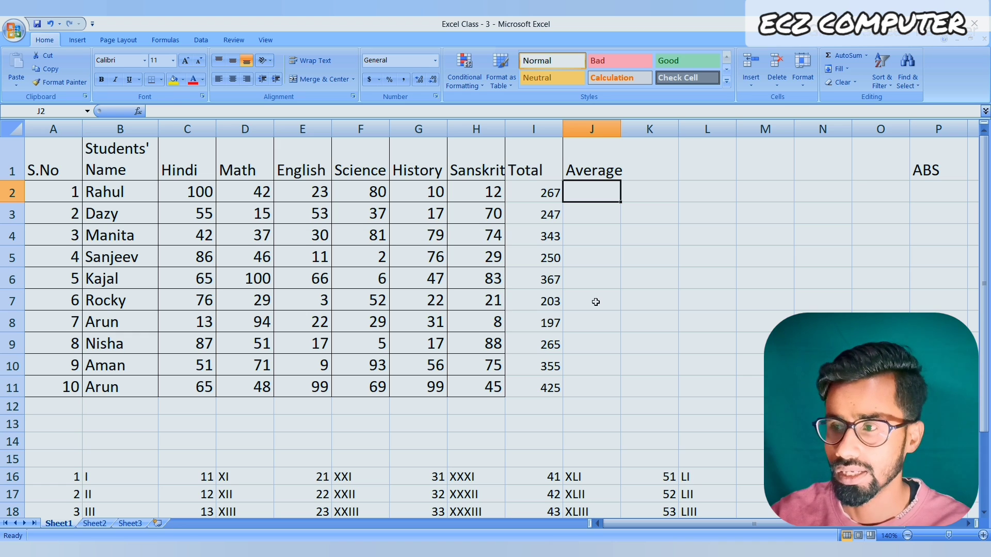
- Enter the formula =average(C2:H2) in cell J2 for the first student's average mark
{"action": "type", "text": "=a"}
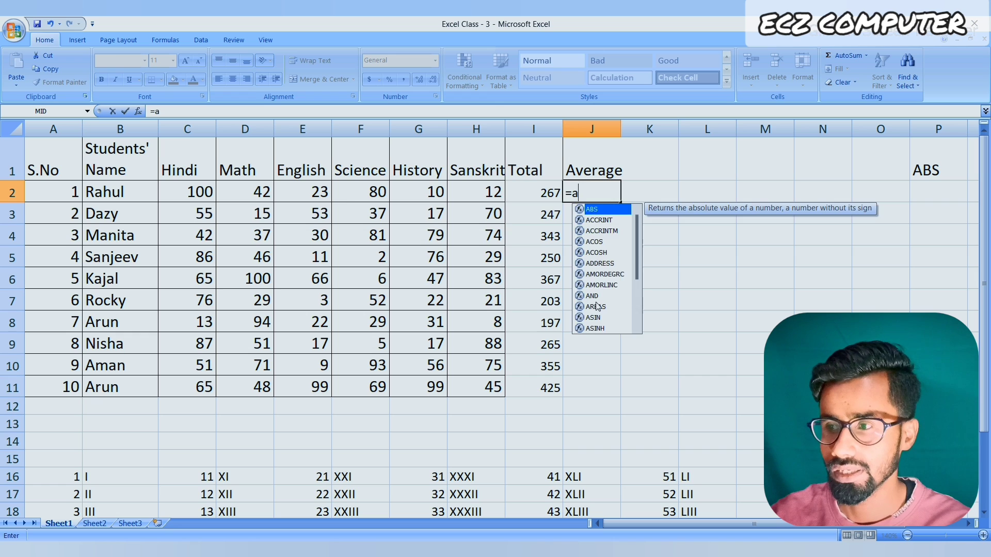
{"action": "type", "text": "verag"}
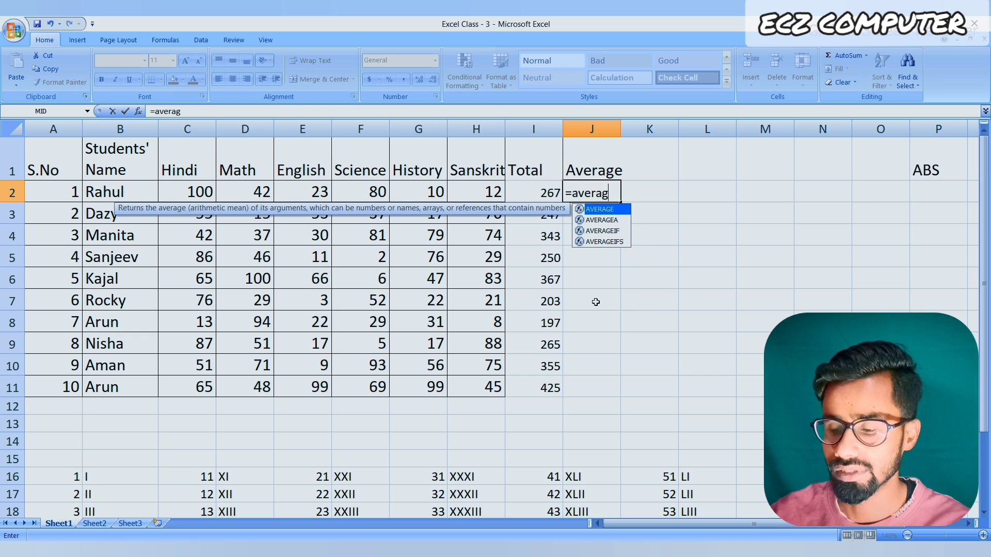
{"action": "type", "text": "e("}
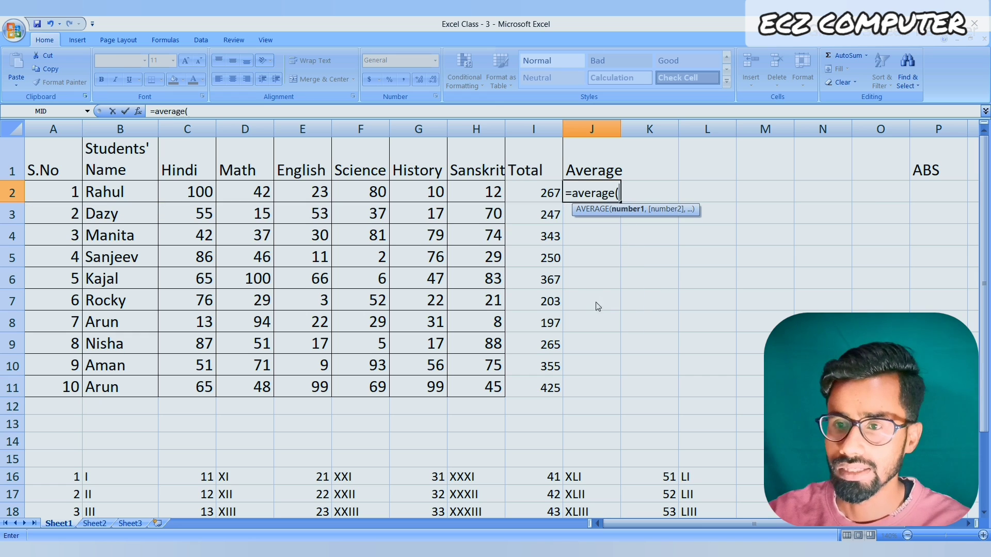
{"action": "left_click_drag", "start_coordinate": [178, 190], "coordinate": [458, 186]}
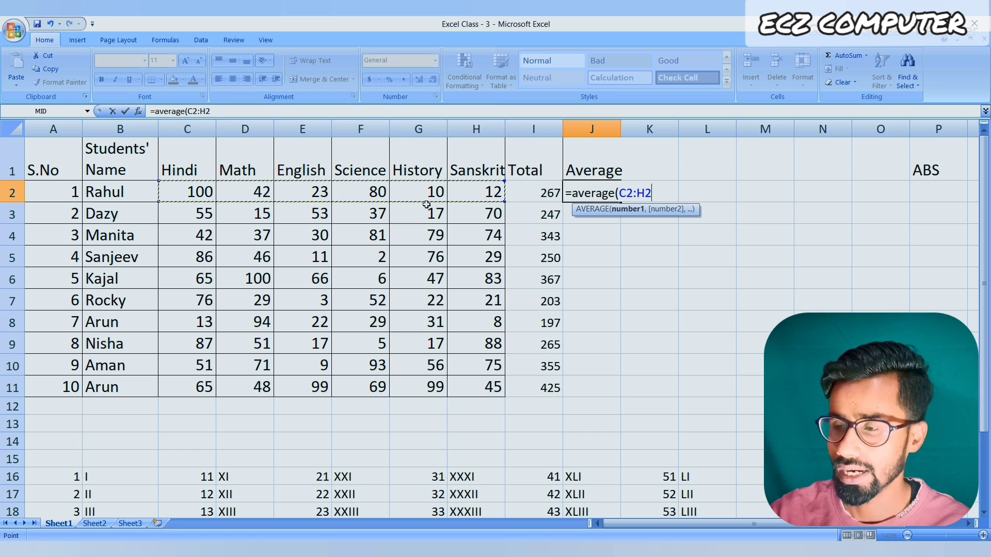
{"action": "type", "text": ")"}
{"action": "key", "text": "Return"}
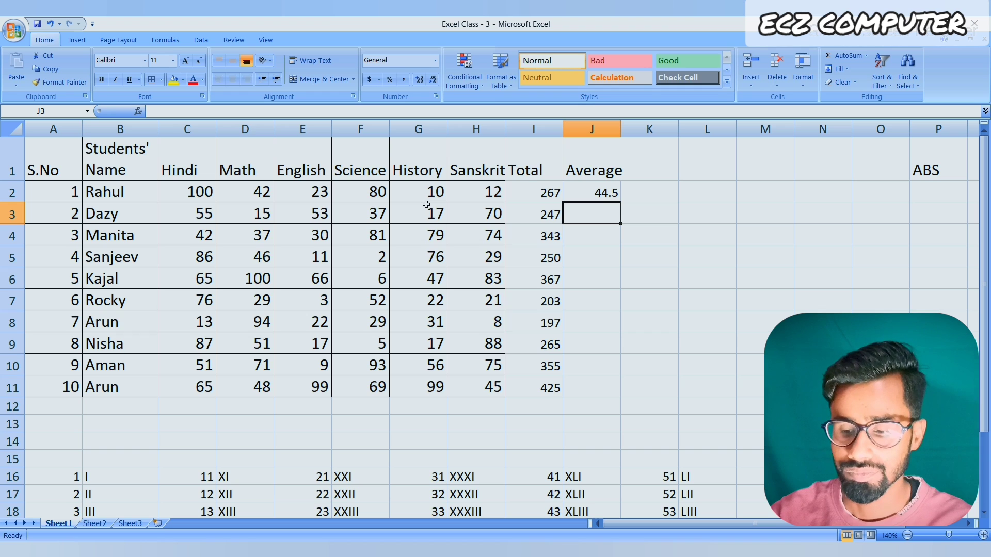
- Enter the formula =average(C3:H3) in cell J3 and fill the average formulas down through J11
{"action": "type", "text": "=ave"}
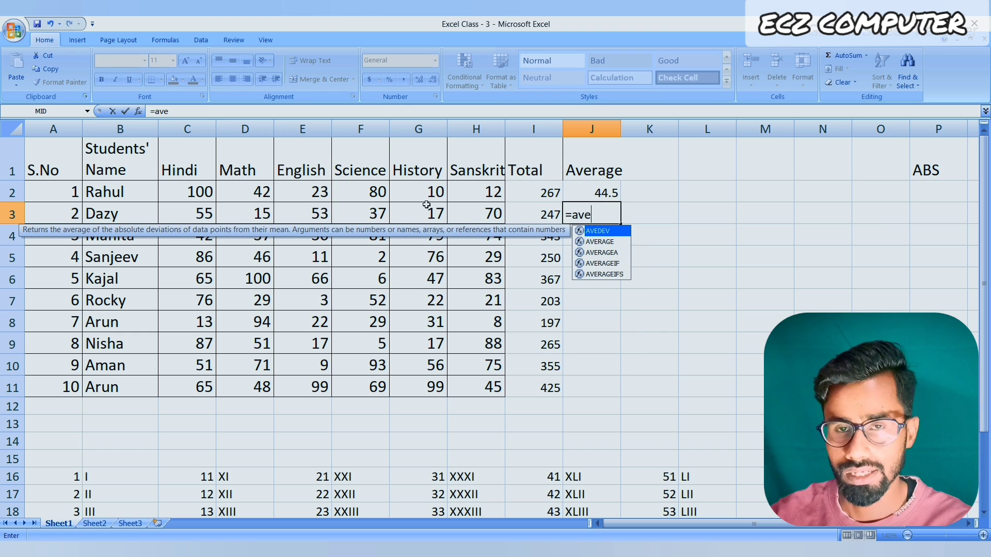
{"action": "type", "text": "rage"}
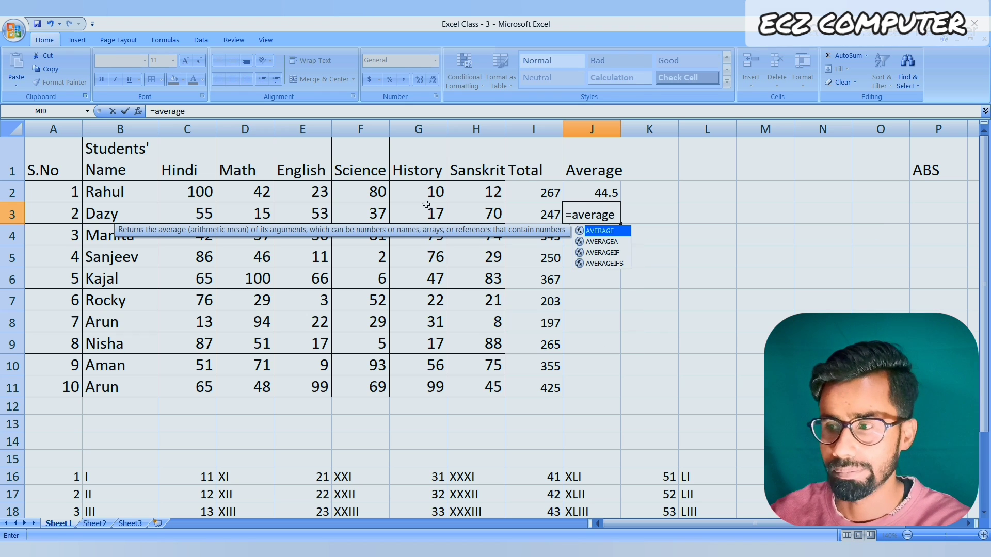
{"action": "type", "text": "("}
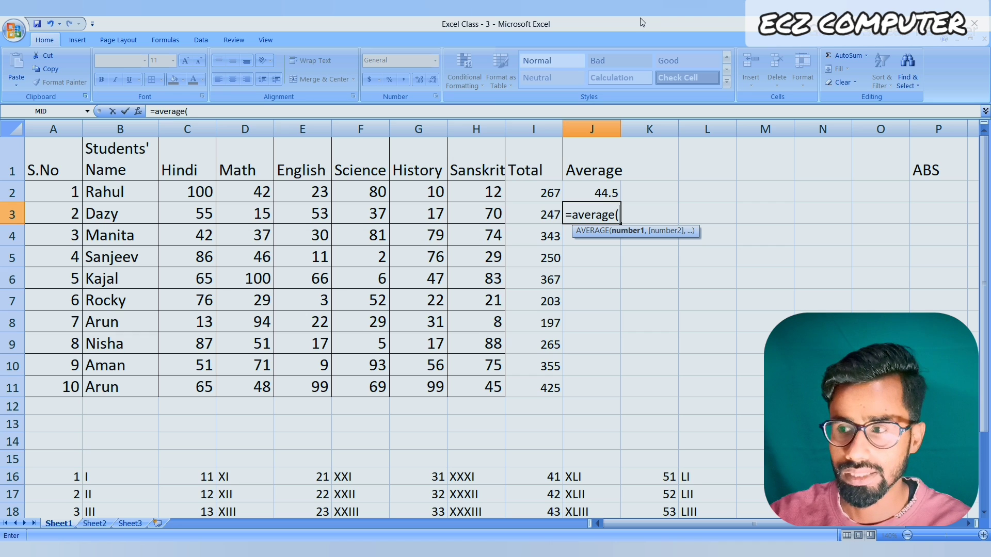
{"action": "left_click_drag", "start_coordinate": [187, 209], "coordinate": [473, 213]}
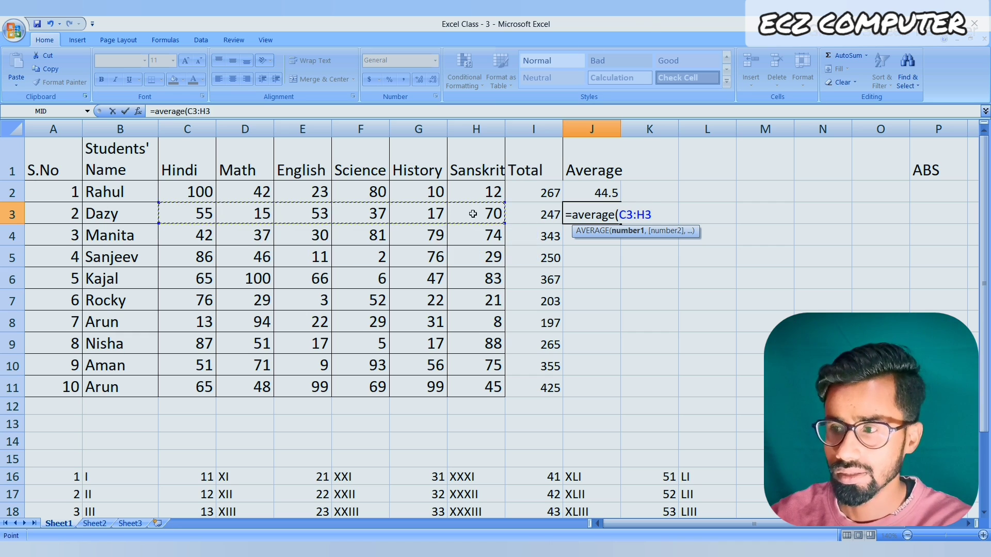
{"action": "type", "text": ")"}
{"action": "key", "text": "Return"}
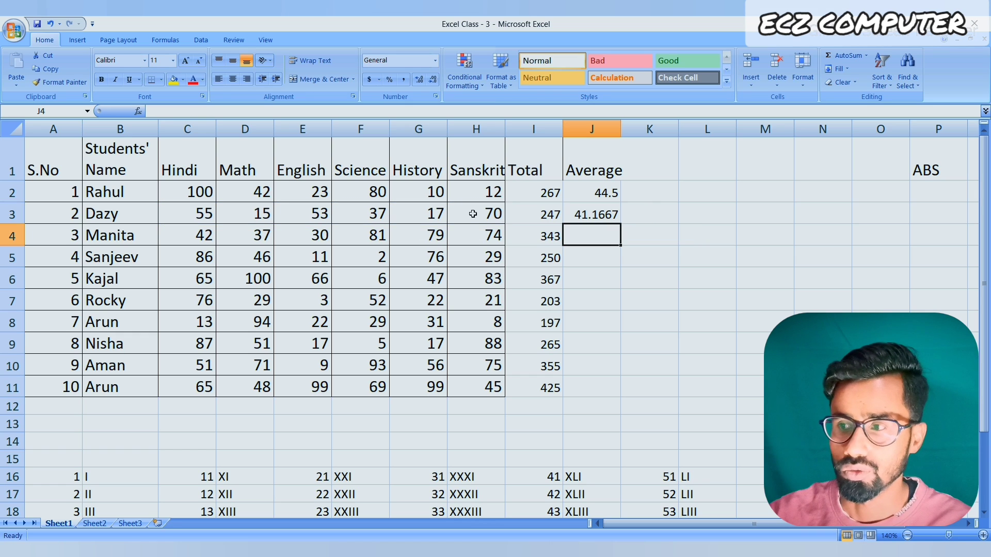
{"action": "left_click_drag", "start_coordinate": [594, 193], "coordinate": [604, 395]}
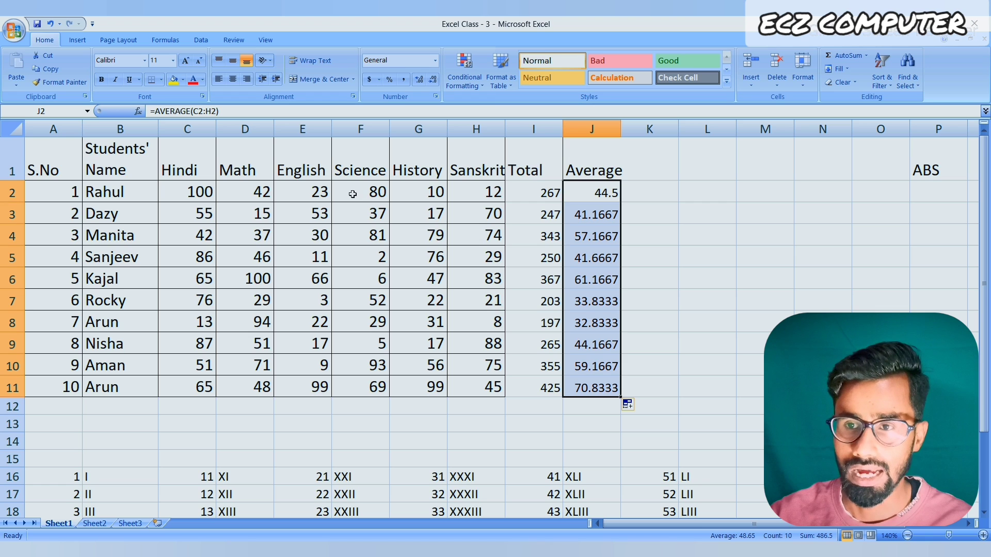
- Change the first student's English mark in cell E2 to 75
{"action": "left_click", "coordinate": [104, 190]}
{"action": "left_click", "coordinate": [314, 191]}
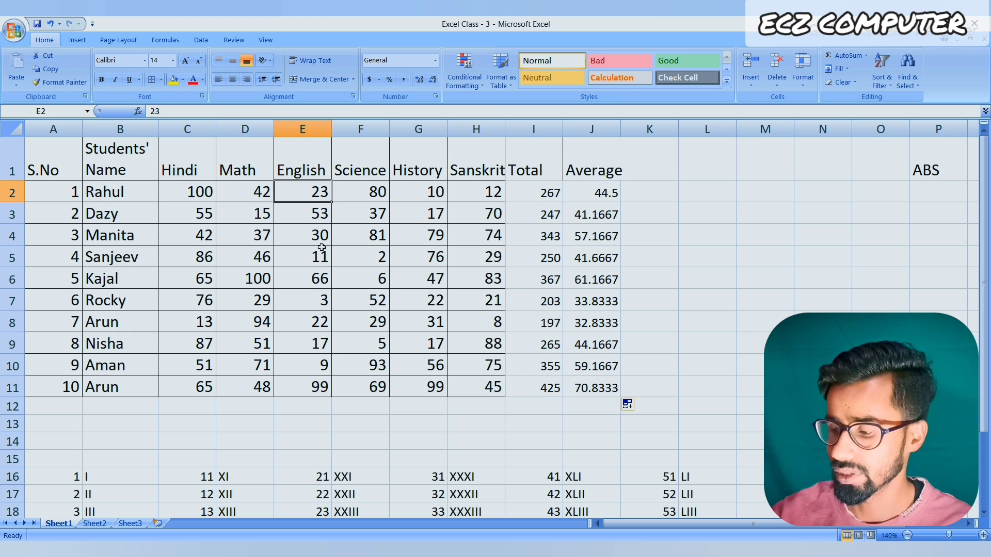
{"action": "type", "text": "75"}
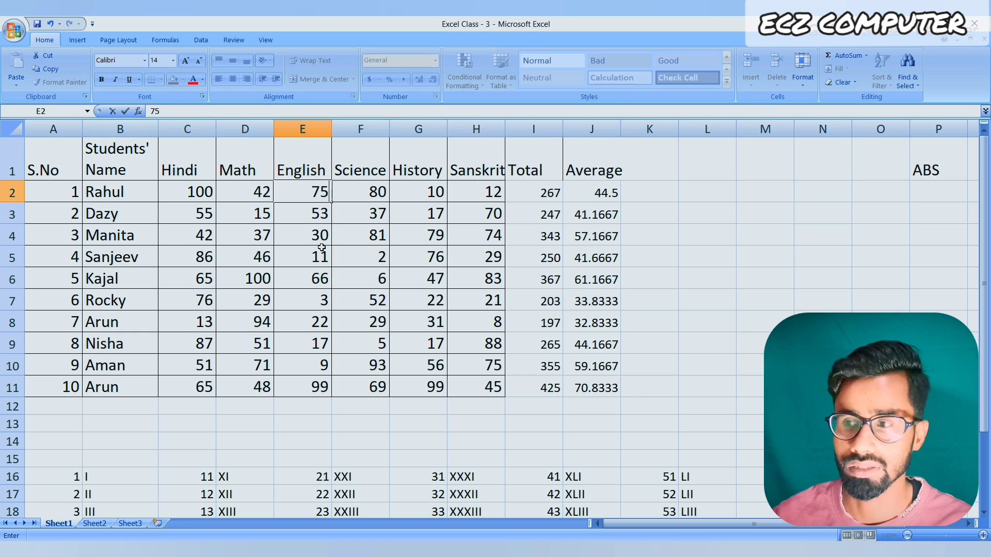
{"action": "key", "text": "Return"}
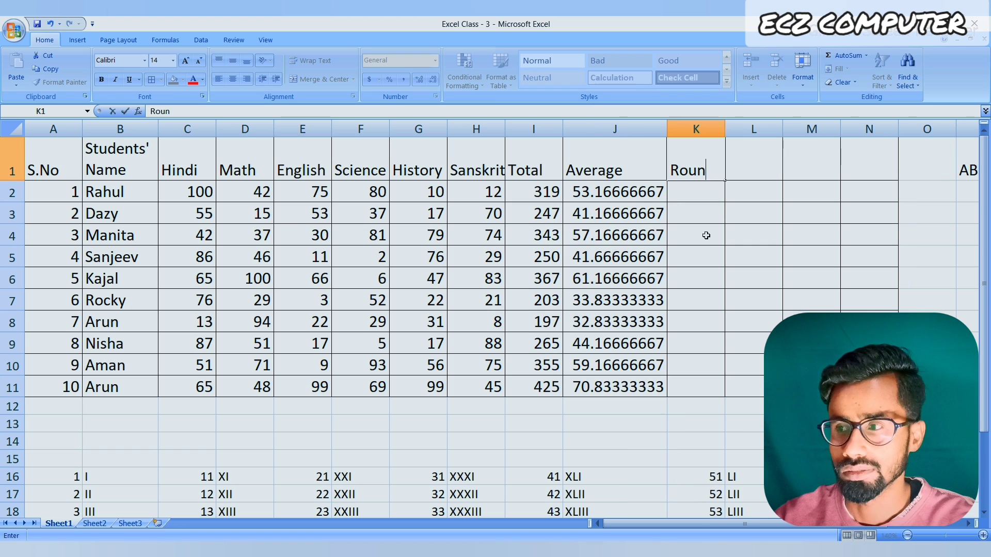
- Complete the heading "Round" in cell K1, beside the Average column
{"action": "type", "text": "d"}
{"action": "key", "text": "Return"}
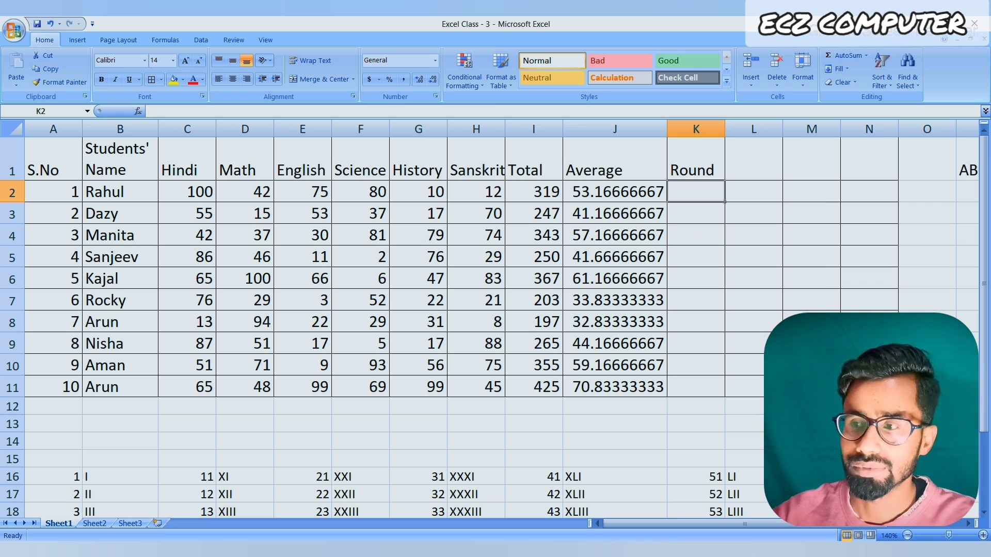
- Enter the formula =round(J2,2) in cell K2 to round the first student's average to two decimals
{"action": "left_click", "coordinate": [613, 193]}
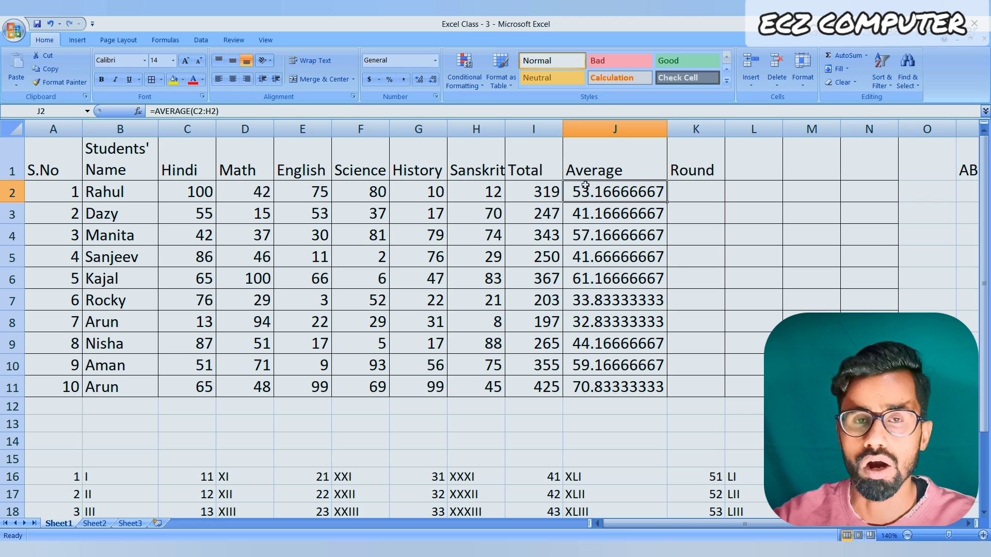
{"action": "left_click", "coordinate": [700, 194]}
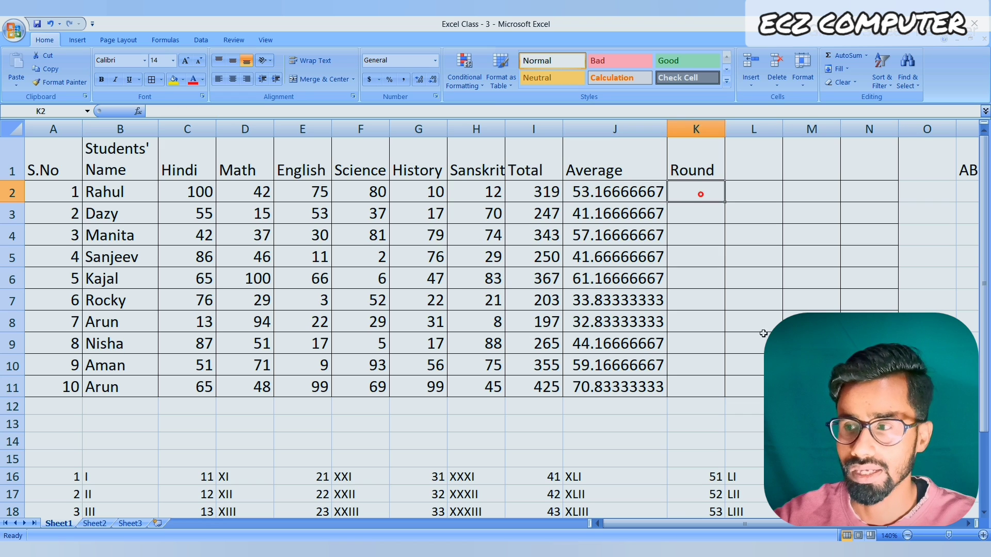
{"action": "type", "text": "="}
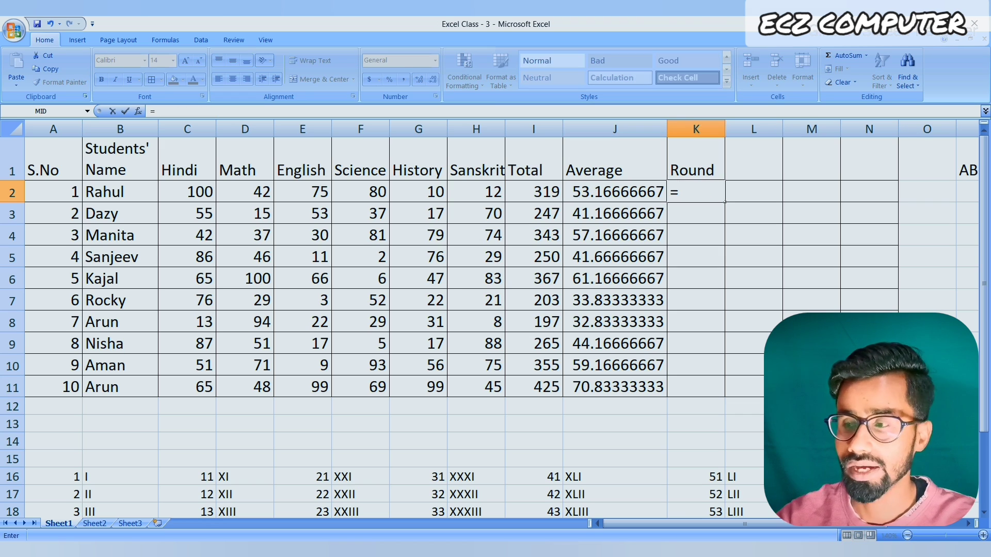
{"action": "type", "text": "round("}
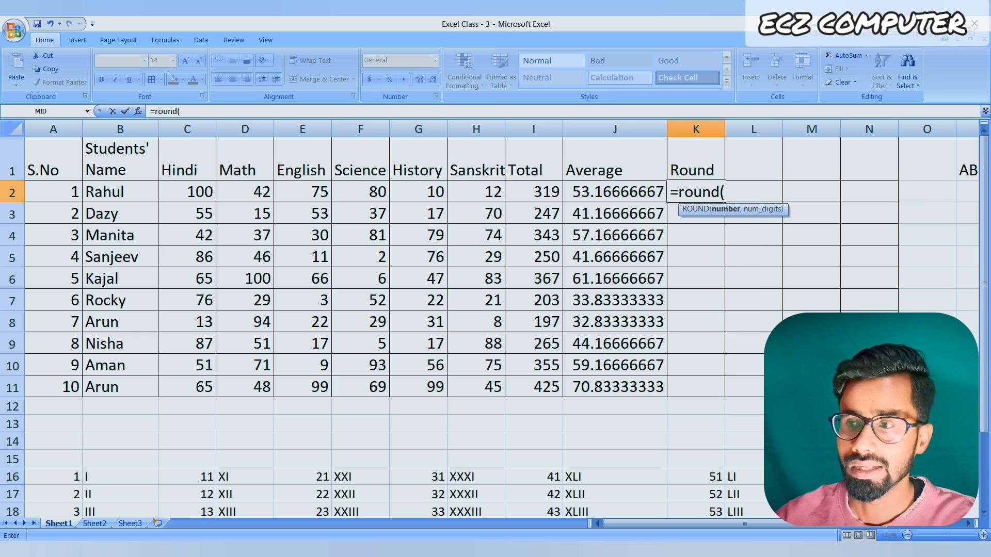
{"action": "left_click", "coordinate": [614, 192]}
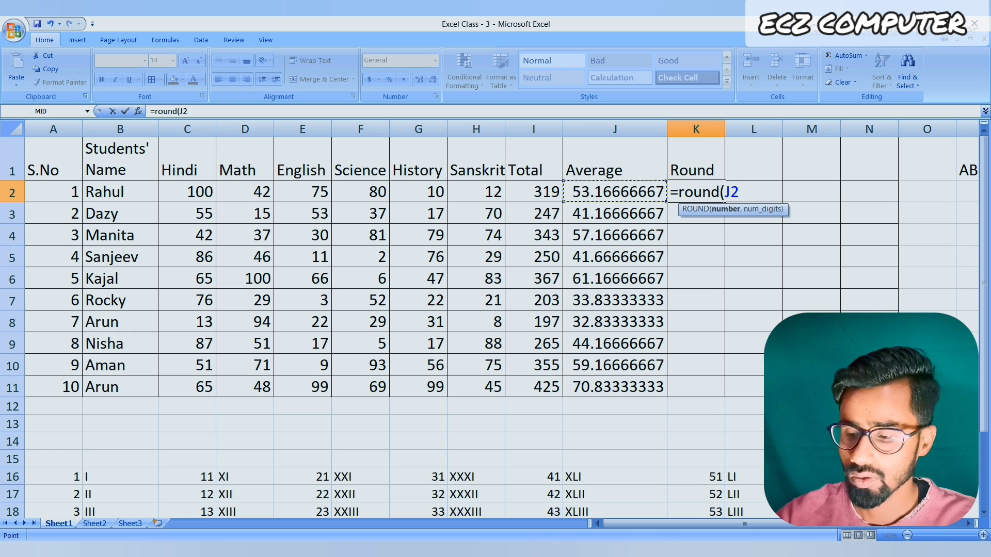
{"action": "type", "text": ","}
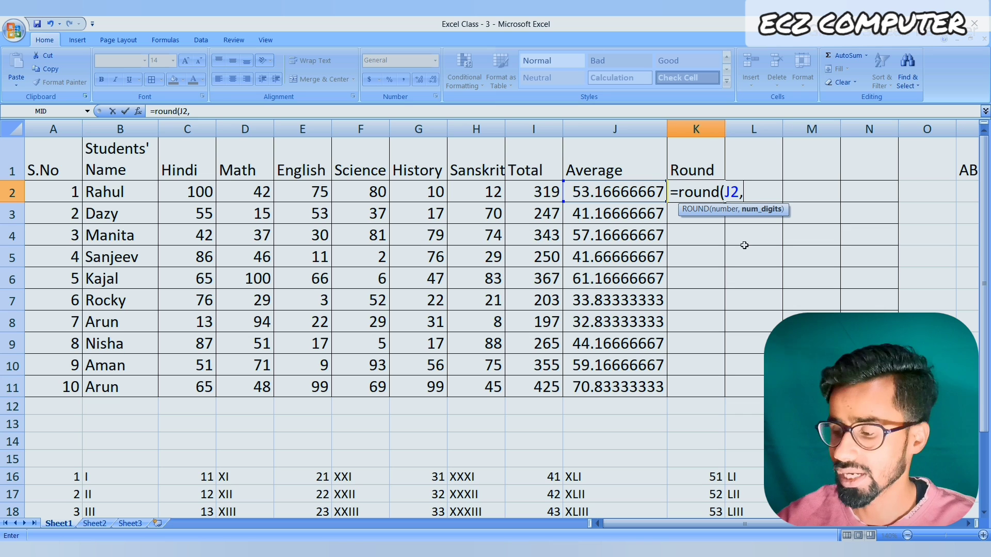
{"action": "type", "text": "2)"}
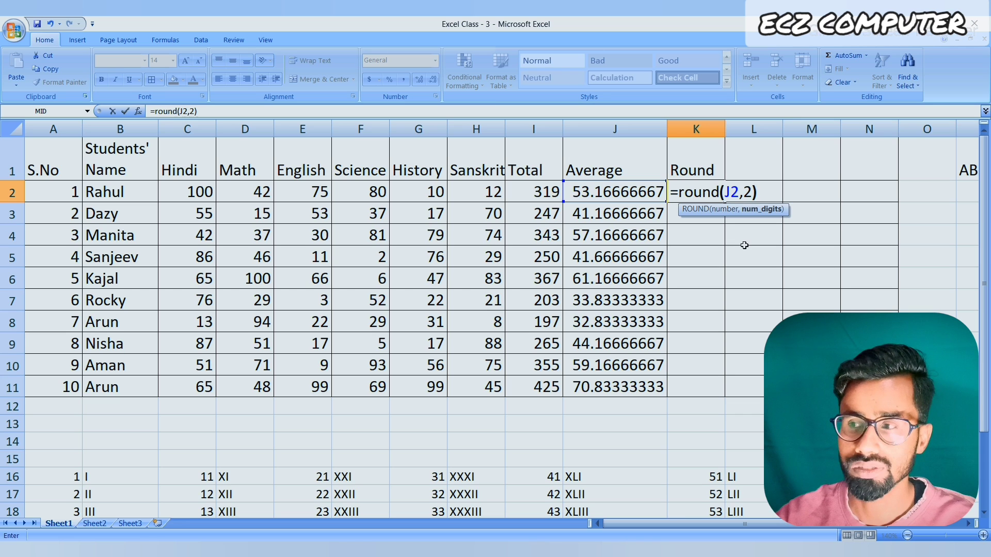
{"action": "key", "text": "Return"}
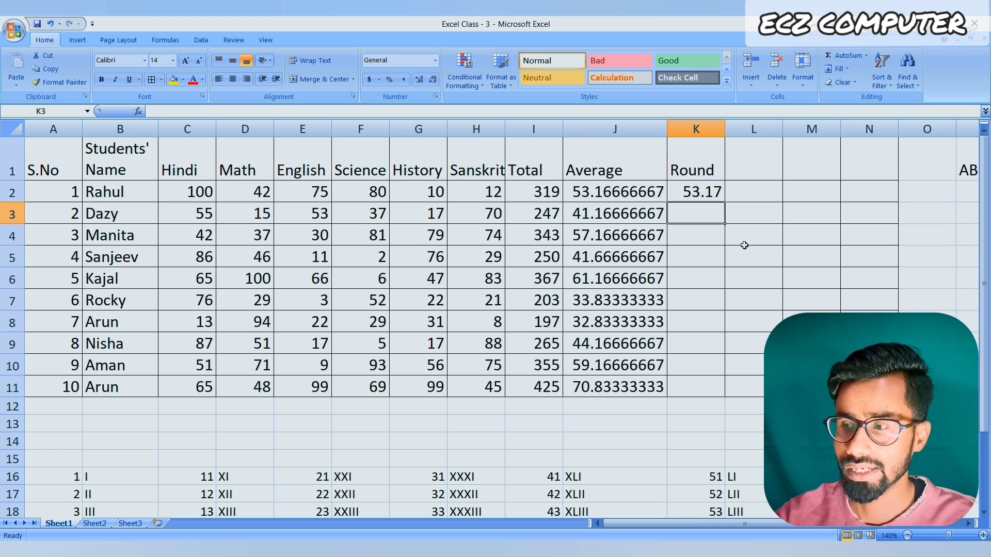
- Enter the formula =round(J3,2) in cell K3 and fill the two-decimal rounding formulas down through K11
{"action": "type", "text": "=rou"}
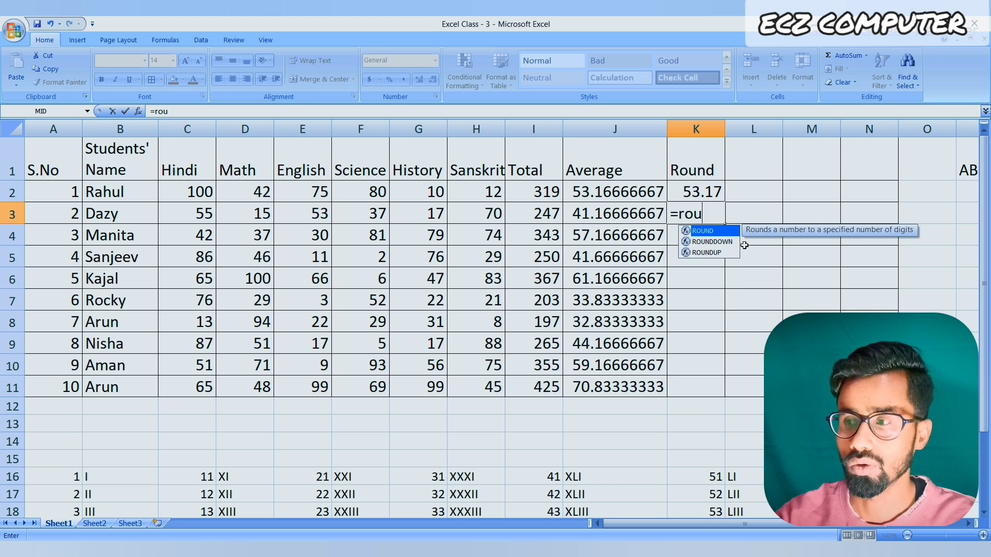
{"action": "type", "text": "nd("}
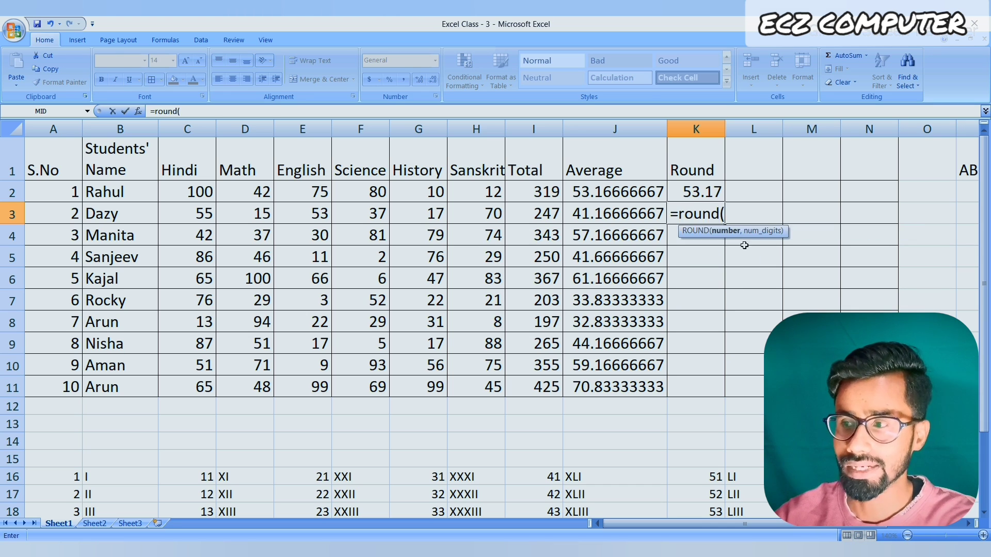
{"action": "left_click", "coordinate": [634, 215]}
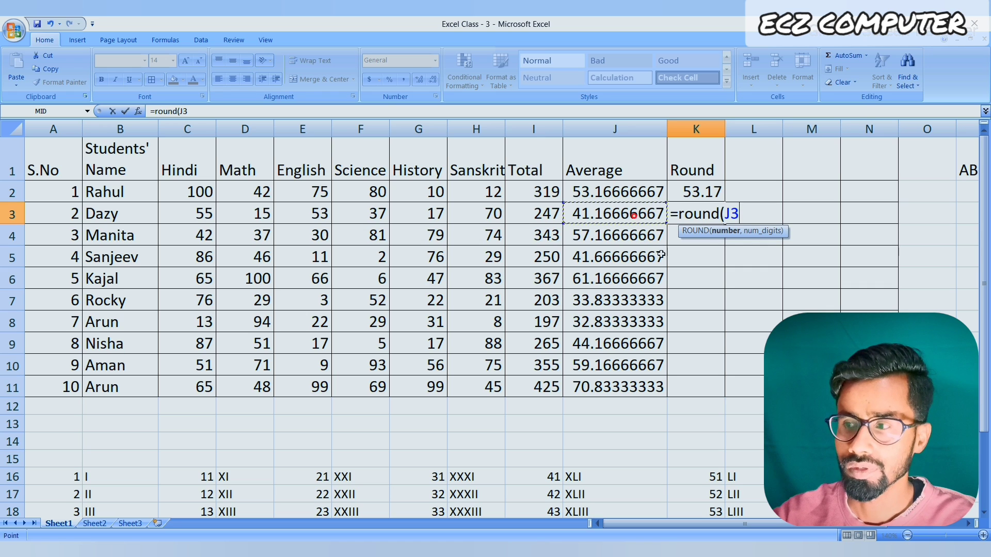
{"action": "type", "text": ","}
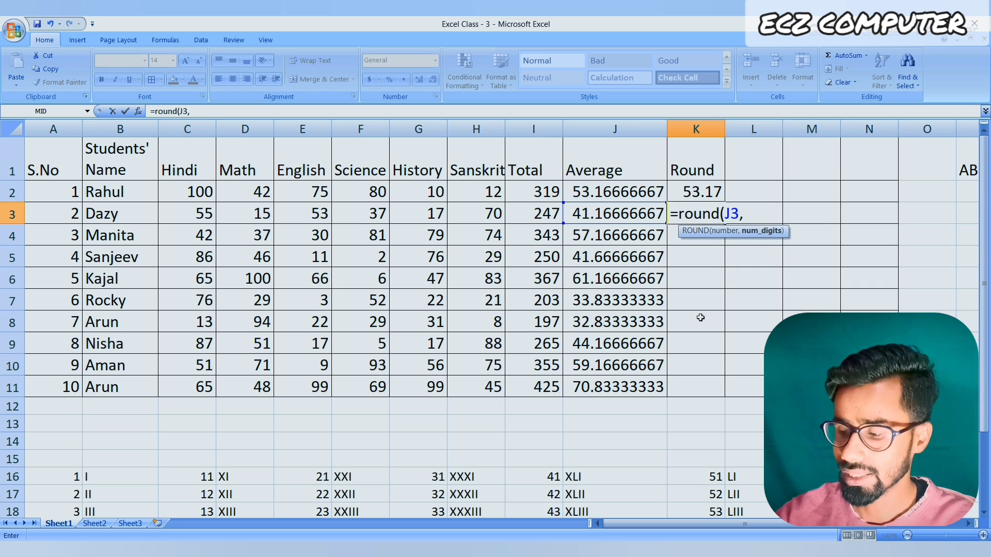
{"action": "type", "text": "2)"}
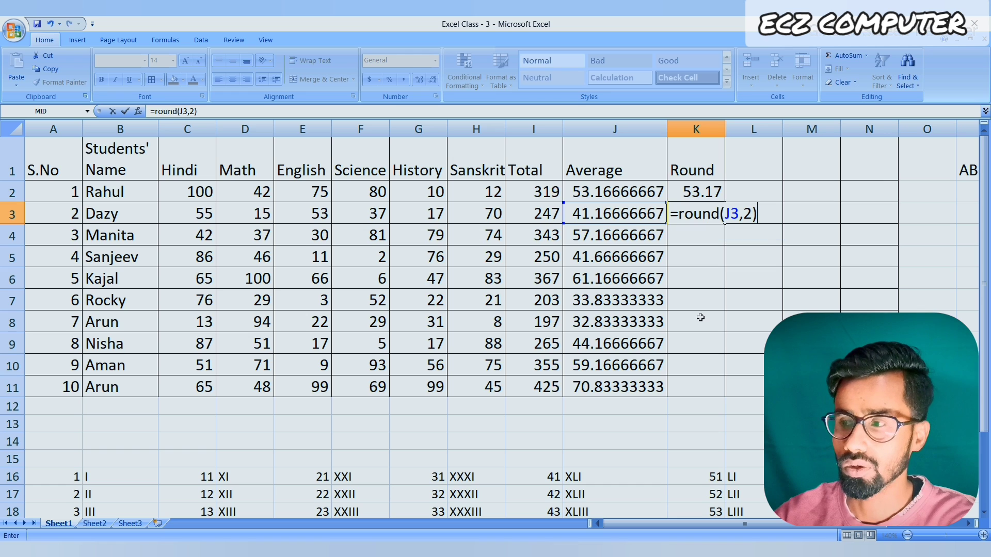
{"action": "key", "text": "Return"}
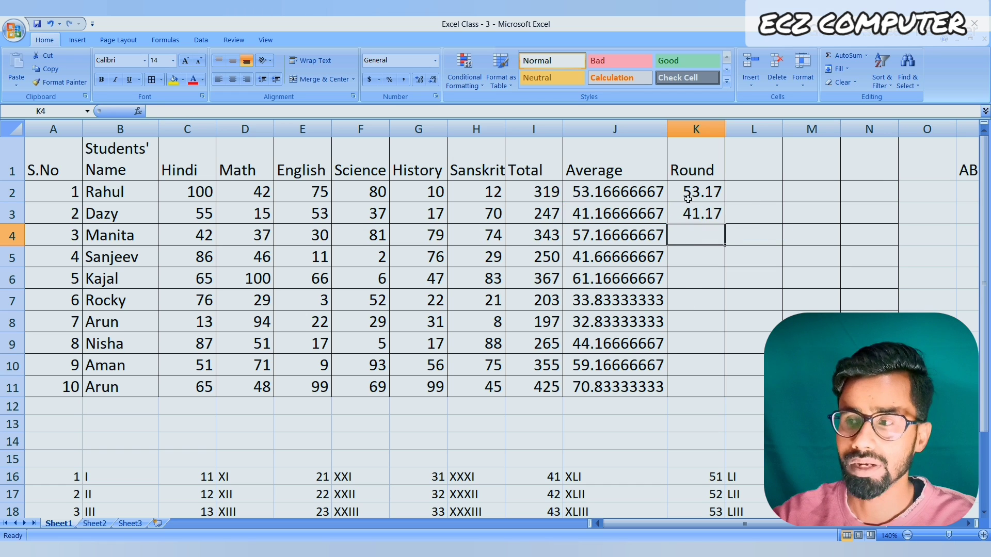
{"action": "left_click_drag", "start_coordinate": [686, 192], "coordinate": [710, 395]}
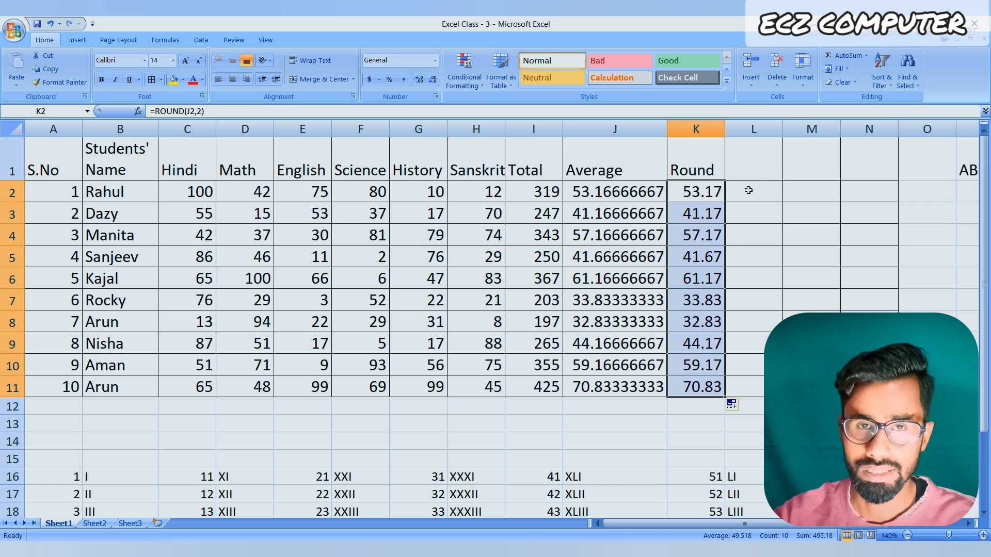
- Enter the formula =round(J2,1) in cell L2 to round the first student's average to one decimal
{"action": "left_click", "coordinate": [748, 190]}
{"action": "type", "text": "="}
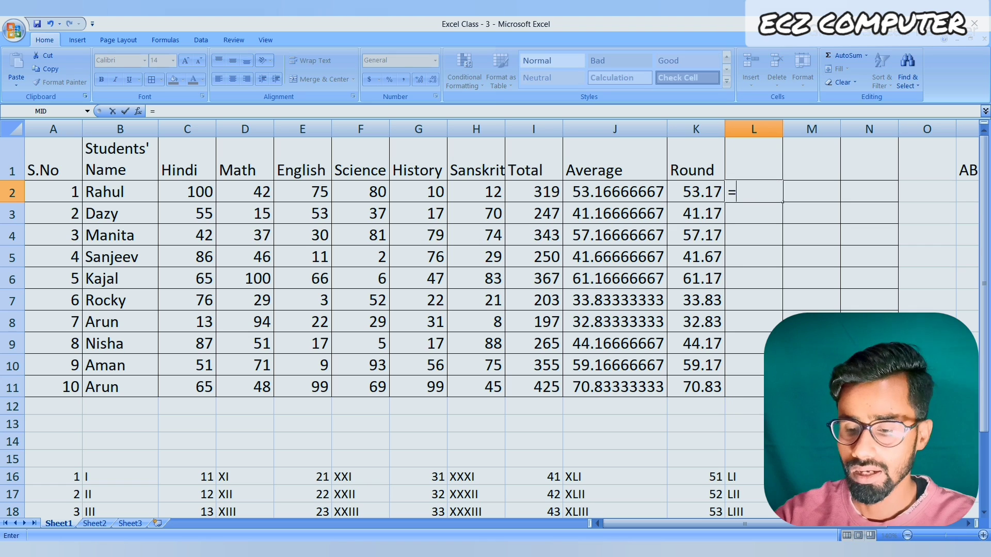
{"action": "type", "text": "round"}
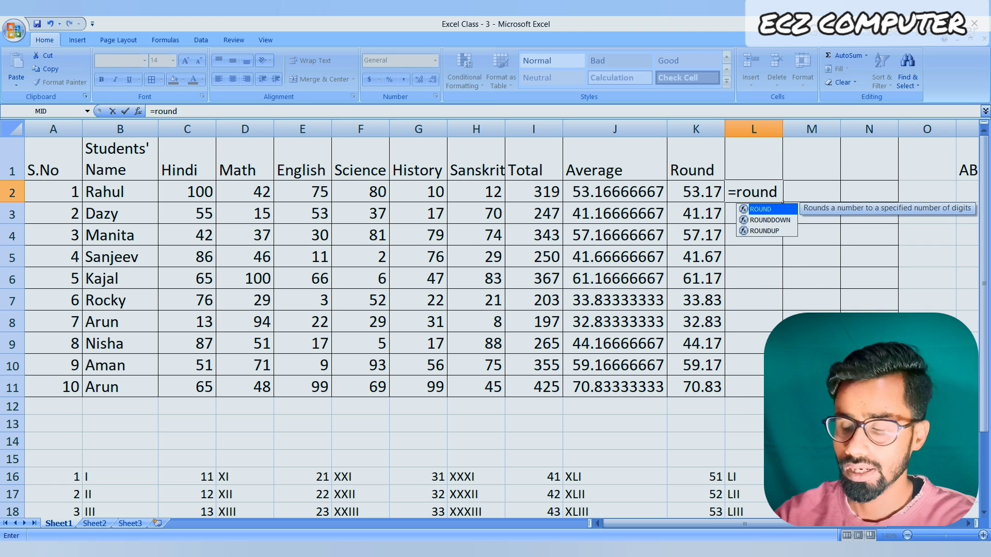
{"action": "type", "text": "("}
{"action": "left_click", "coordinate": [614, 191]}
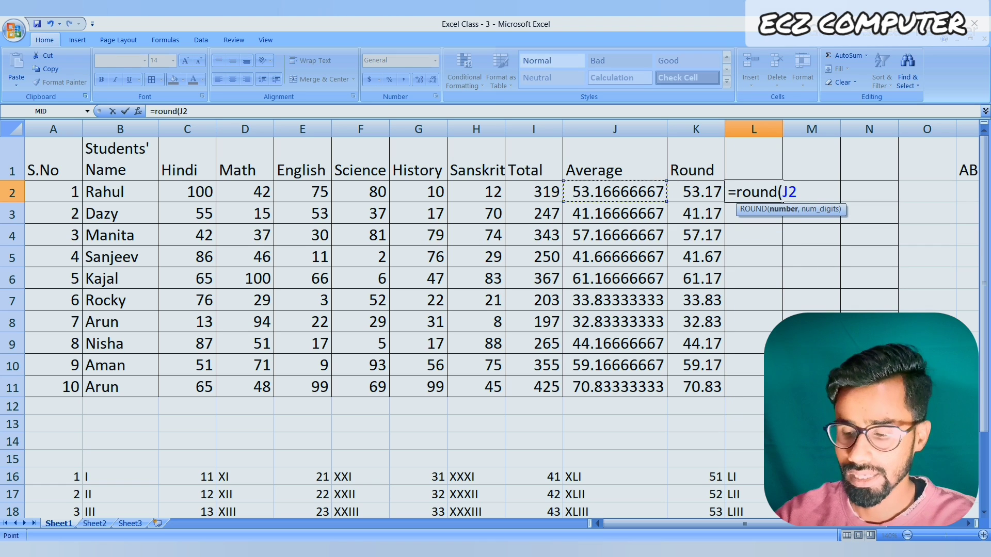
{"action": "type", "text": ","}
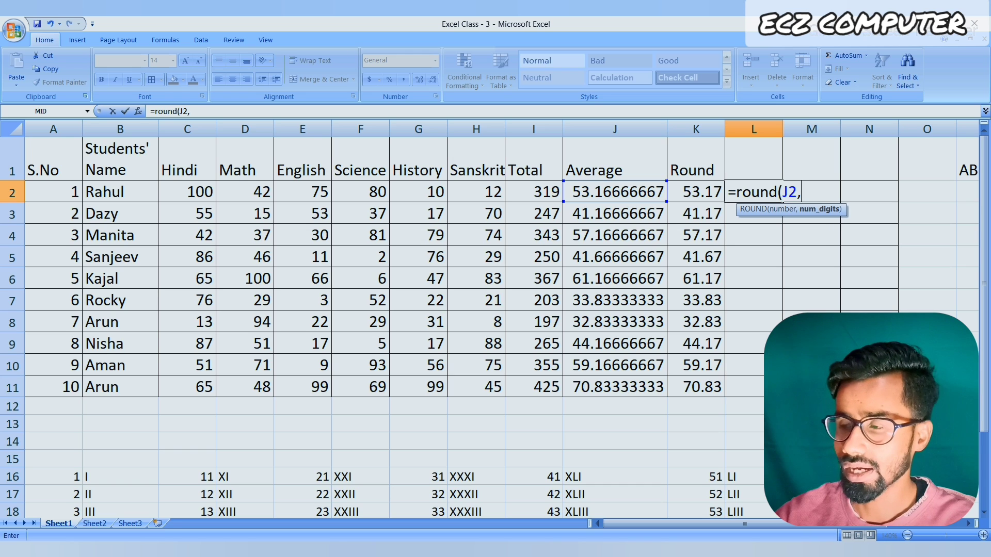
{"action": "type", "text": "1"}
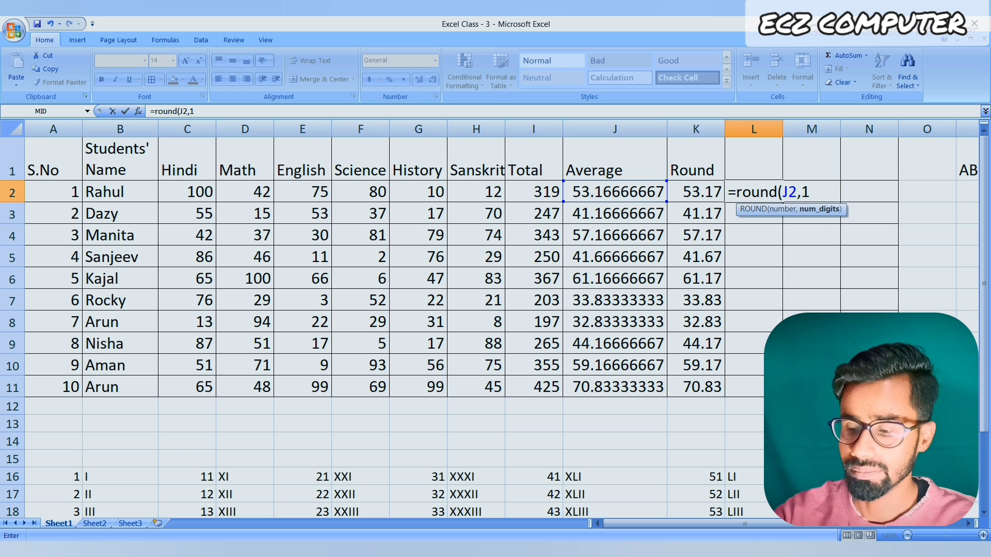
{"action": "type", "text": ")"}
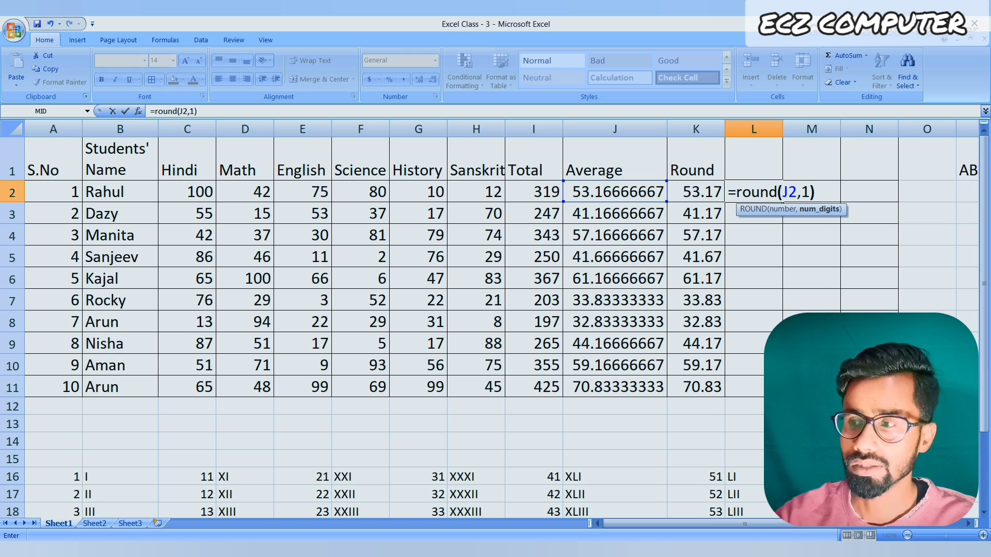
{"action": "key", "text": "Return"}
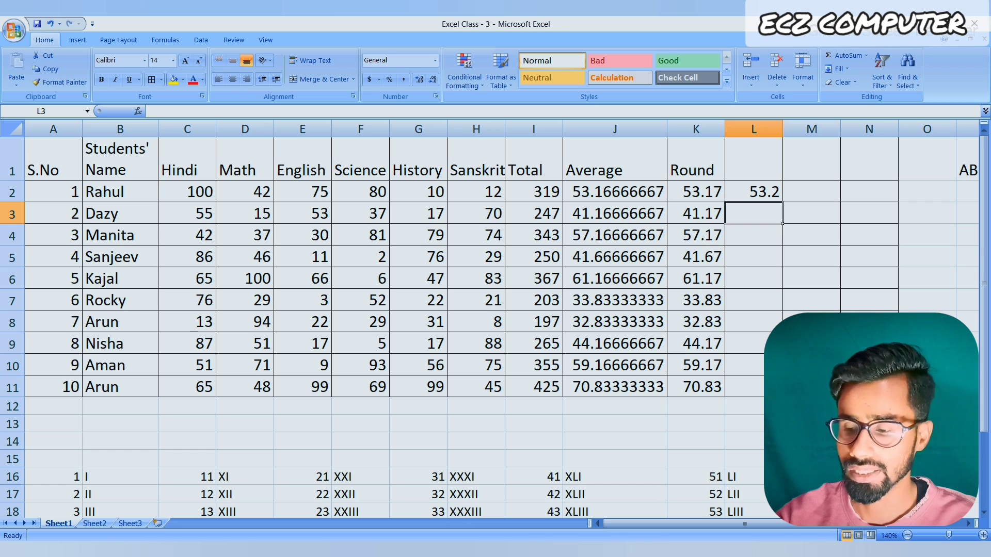
- Enter the formula =round(K3,1) in cell L3 and fill the formulas from L2:L3 down through L11
{"action": "type", "text": "=round"}
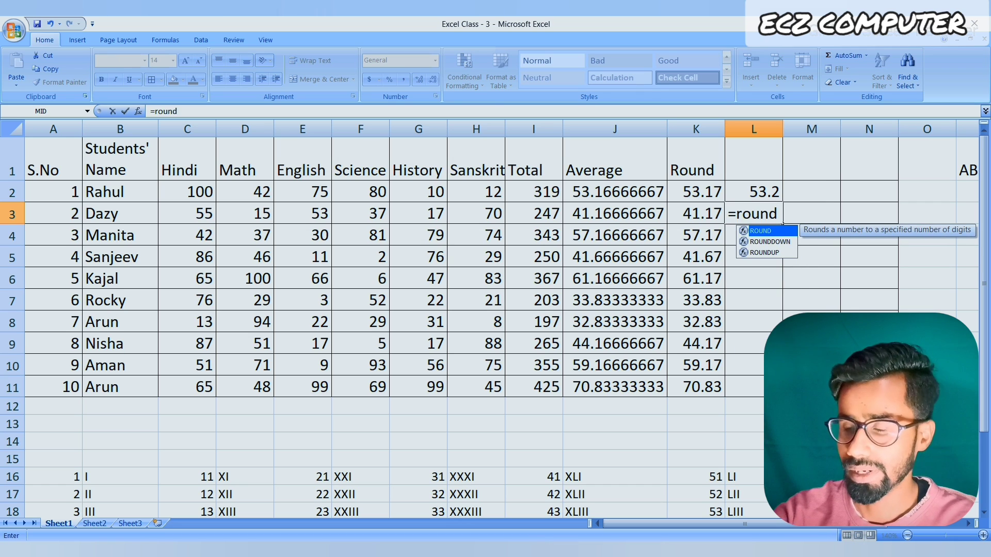
{"action": "type", "text": "(K3,"}
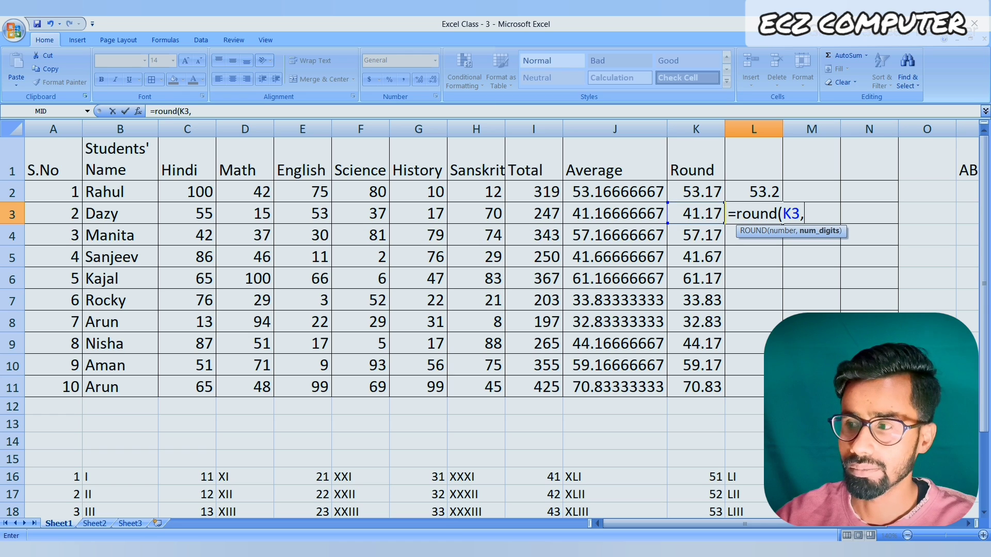
{"action": "type", "text": "1)"}
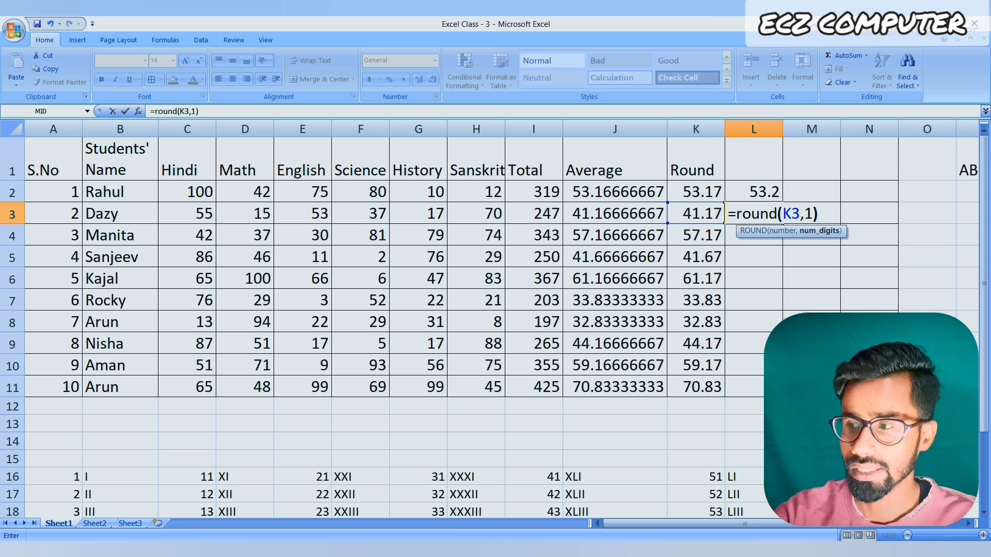
{"action": "key", "text": "Return"}
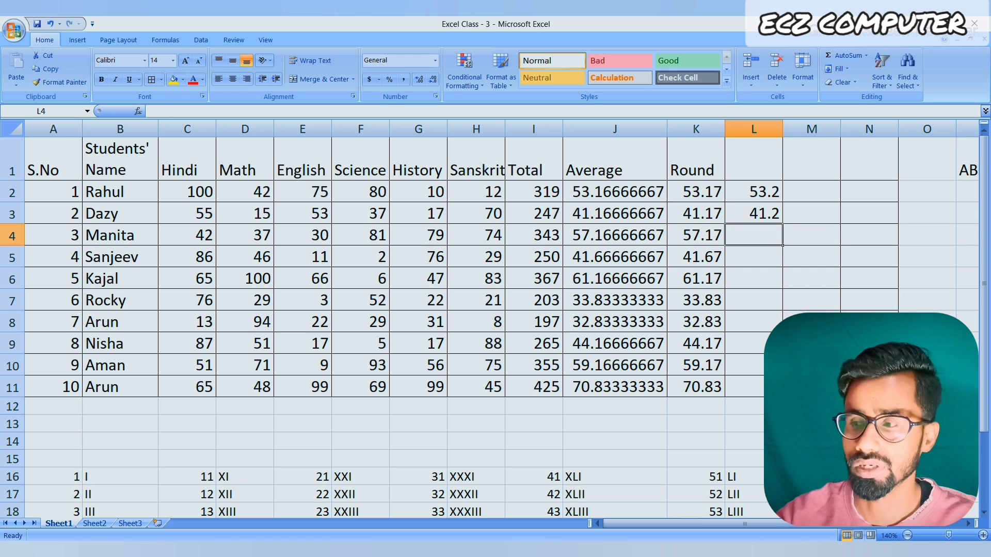
{"action": "left_click_drag", "start_coordinate": [750, 192], "coordinate": [753, 216]}
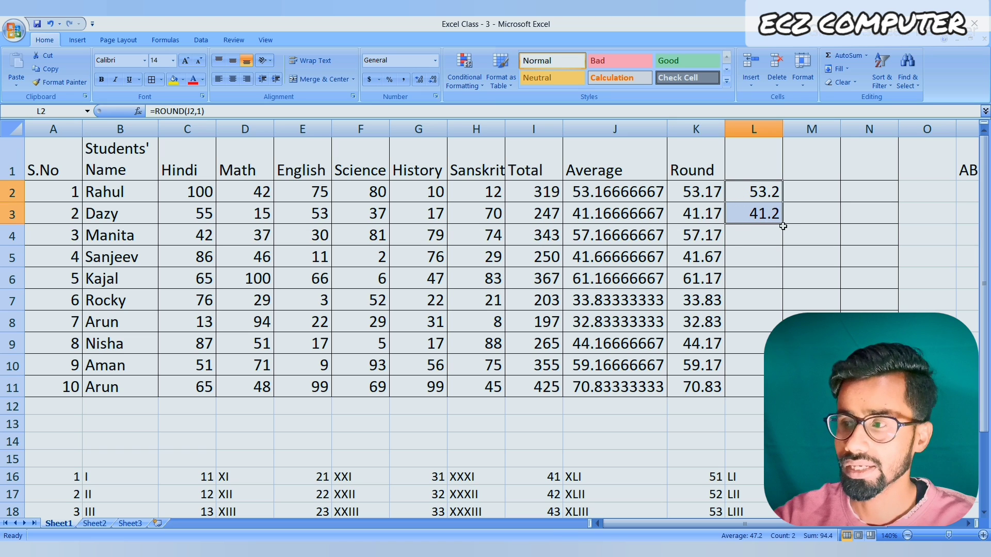
{"action": "left_click_drag", "start_coordinate": [783, 222], "coordinate": [778, 389]}
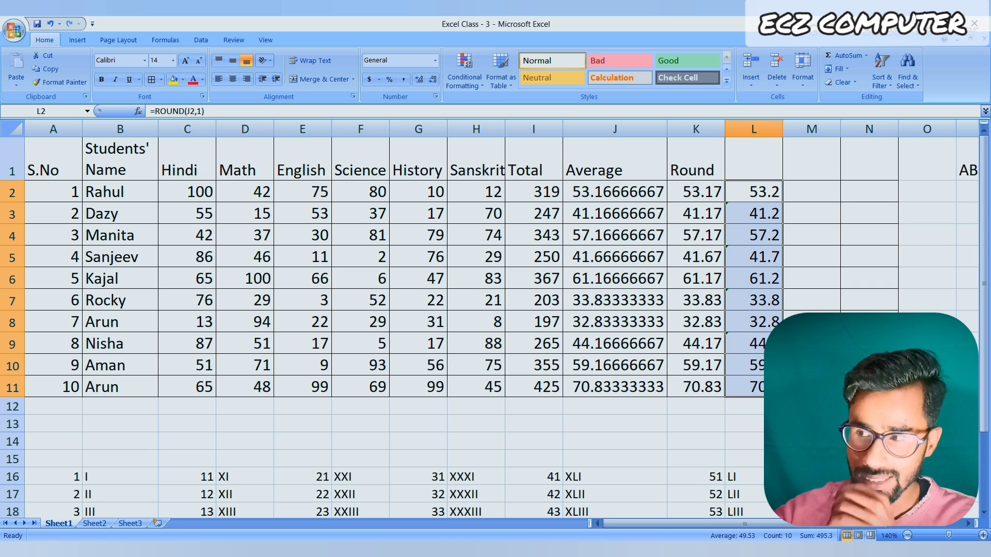
- Inspect the one-decimal rounding formulas in column L, comparing the cell references used in L2, L3, L5 and L7
{"action": "left_click", "coordinate": [798, 195]}
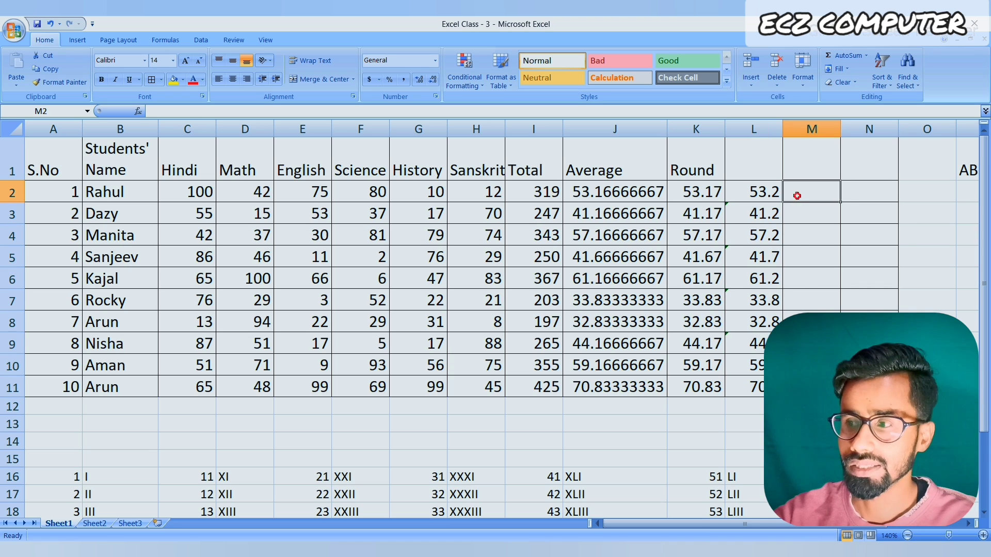
{"action": "left_click", "coordinate": [741, 214]}
{"action": "left_click", "coordinate": [749, 255]}
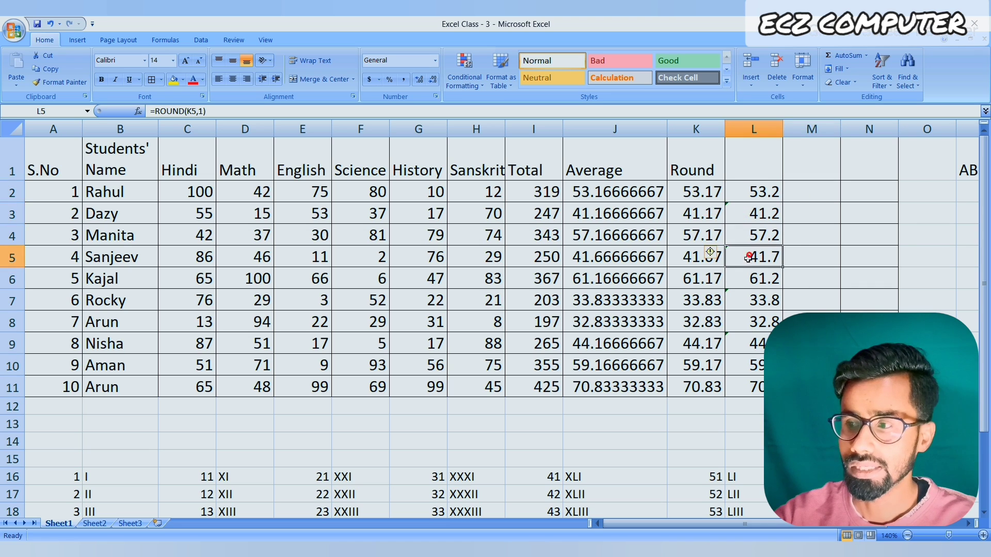
{"action": "left_click", "coordinate": [744, 295]}
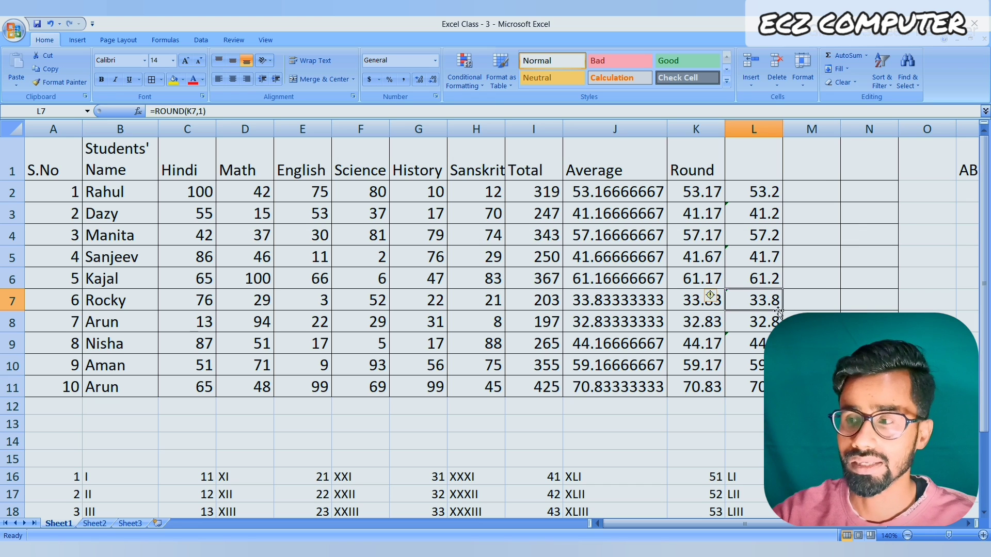
{"action": "left_click", "coordinate": [764, 194]}
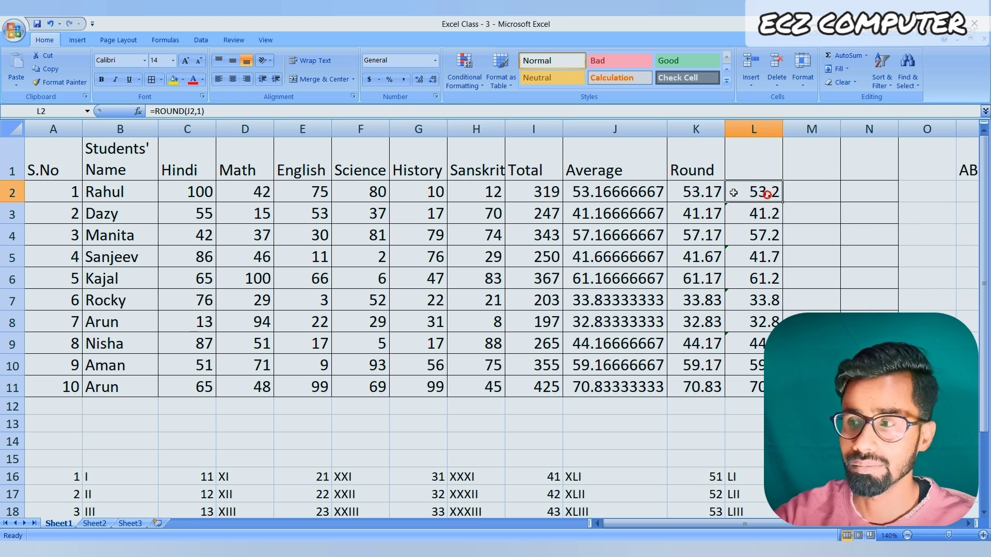
{"action": "double_click", "coordinate": [769, 194]}
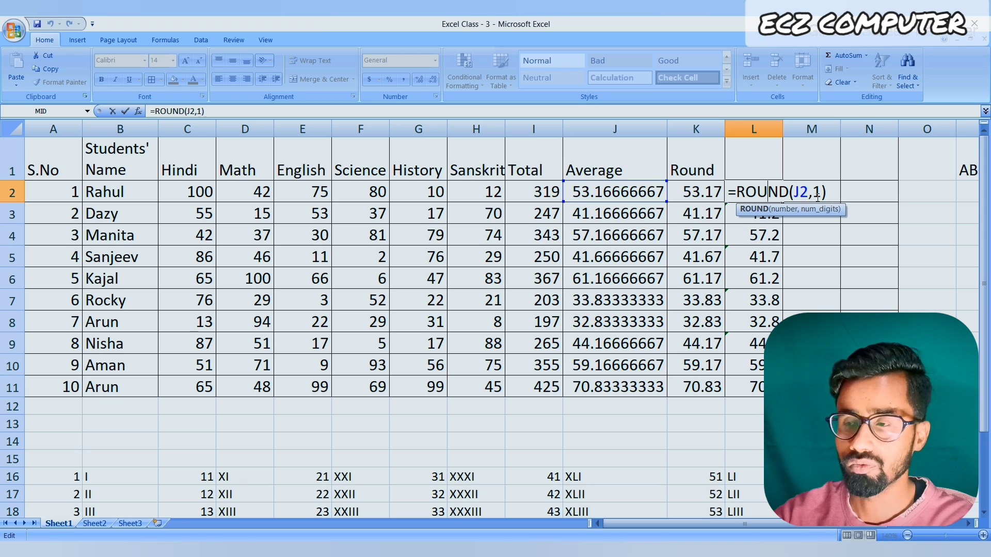
{"action": "key", "text": "Return"}
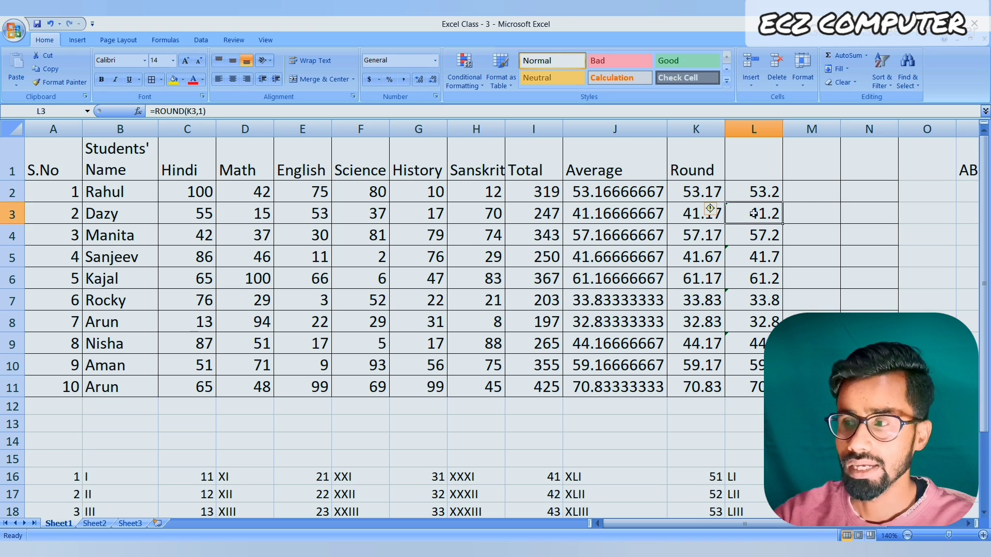
- Correct the formula in L3 to =ROUND(J3,1) and refill the one-decimal rounding formulas down through L11
{"action": "double_click", "coordinate": [753, 213]}
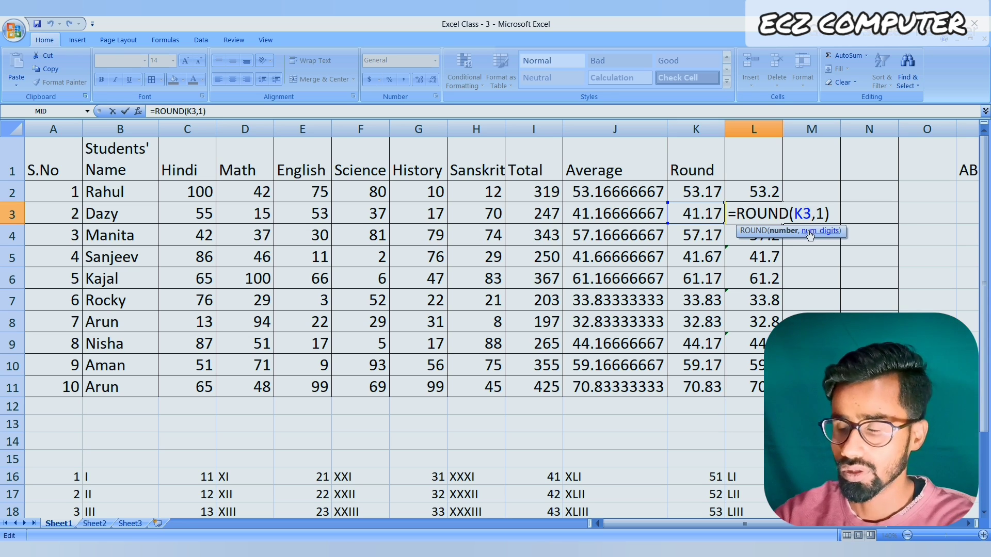
{"action": "key", "text": "BackSpace"}
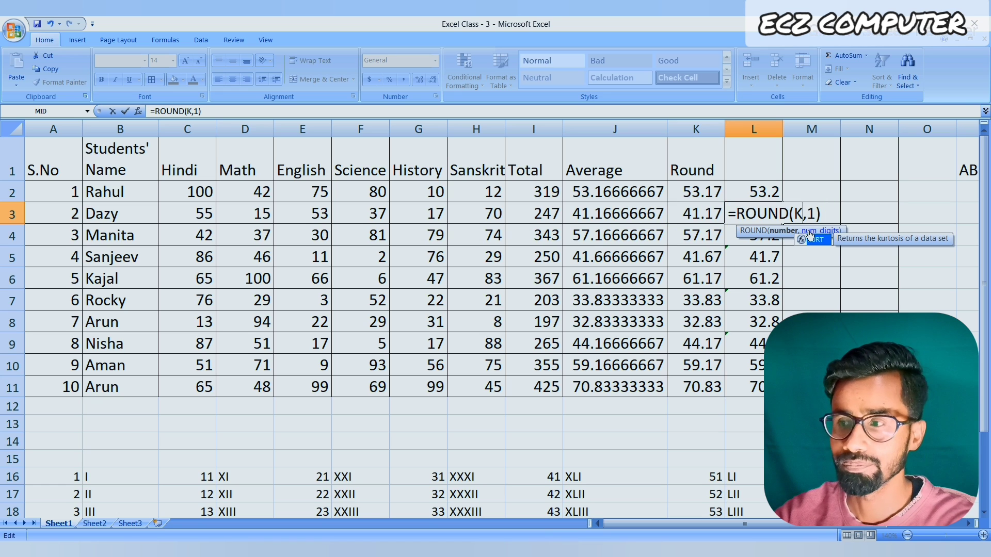
{"action": "key", "text": "BackSpace"}
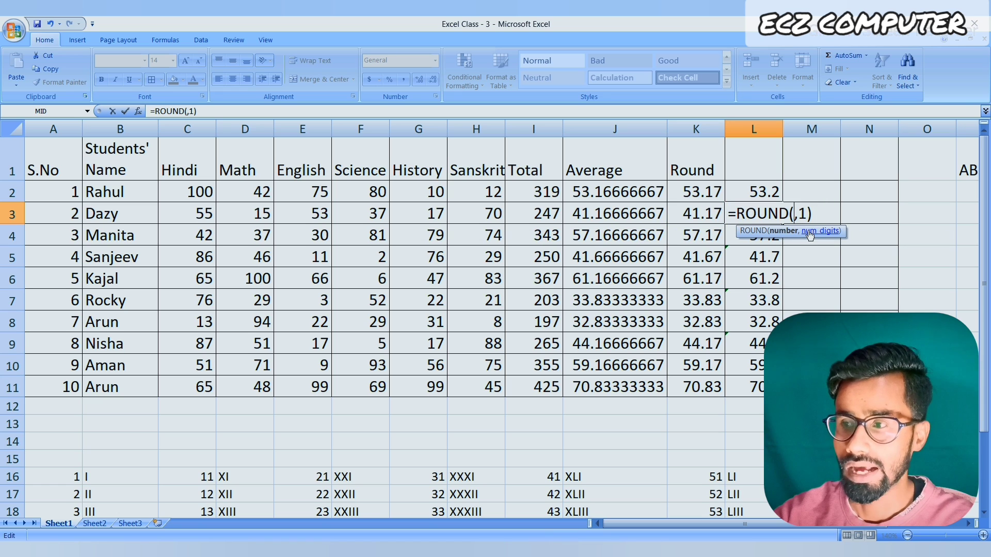
{"action": "left_click", "coordinate": [622, 212]}
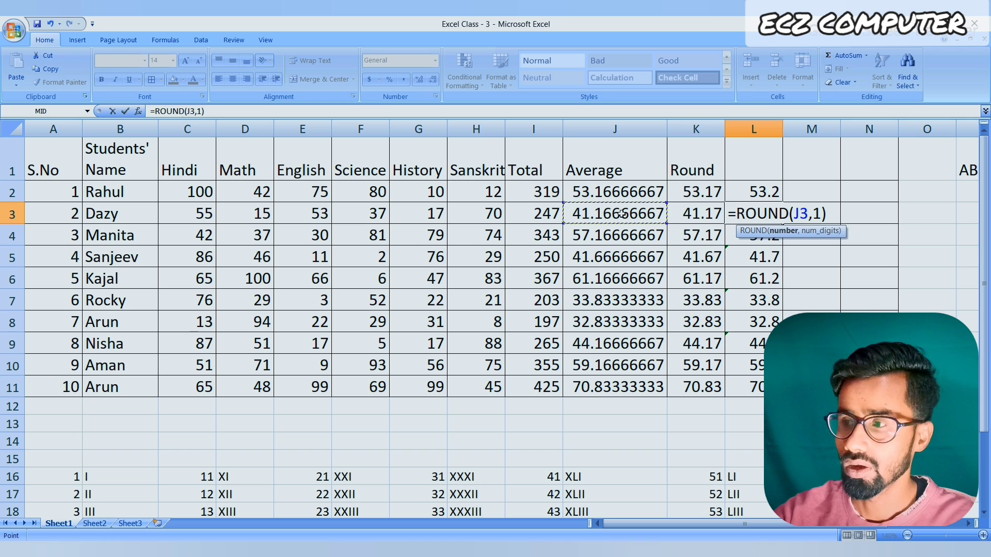
{"action": "key", "text": "Return"}
{"action": "left_click", "coordinate": [747, 190]}
{"action": "left_click_drag", "start_coordinate": [747, 191], "coordinate": [683, 387]}
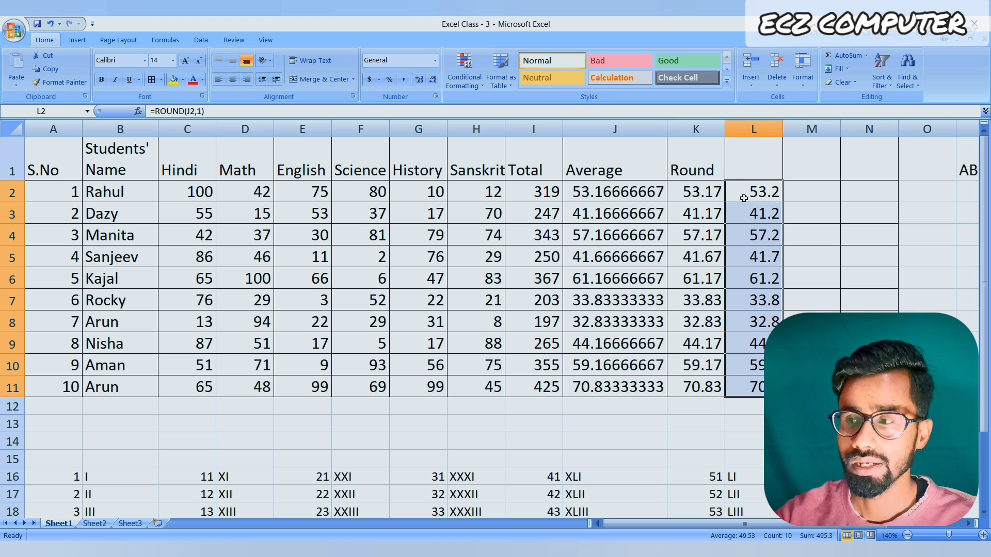
{"action": "left_click", "coordinate": [748, 169]}
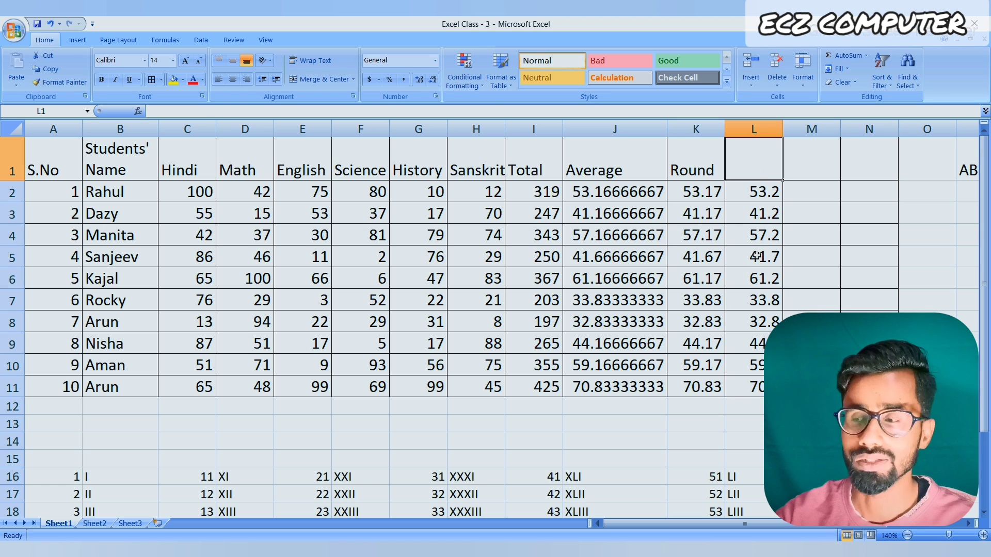
- Enter the formula =round(J2,0) in cell M2 to round the first student's average to a whole number
{"action": "left_click", "coordinate": [812, 196]}
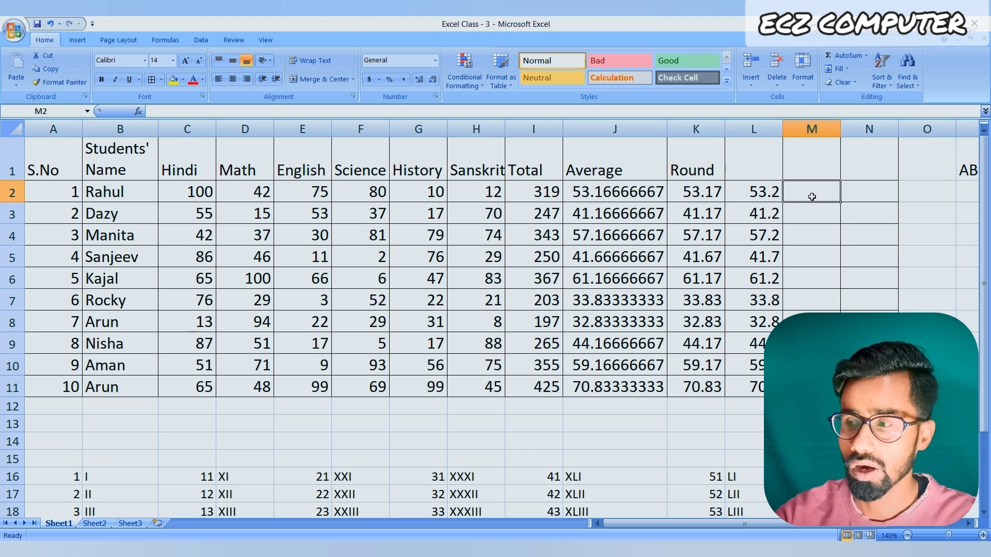
{"action": "type", "text": "="}
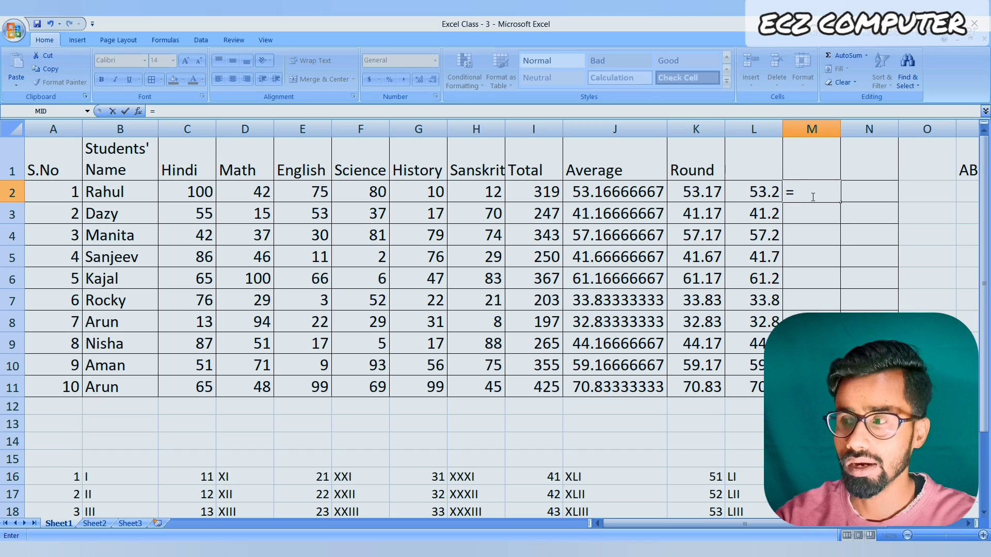
{"action": "type", "text": "roun"}
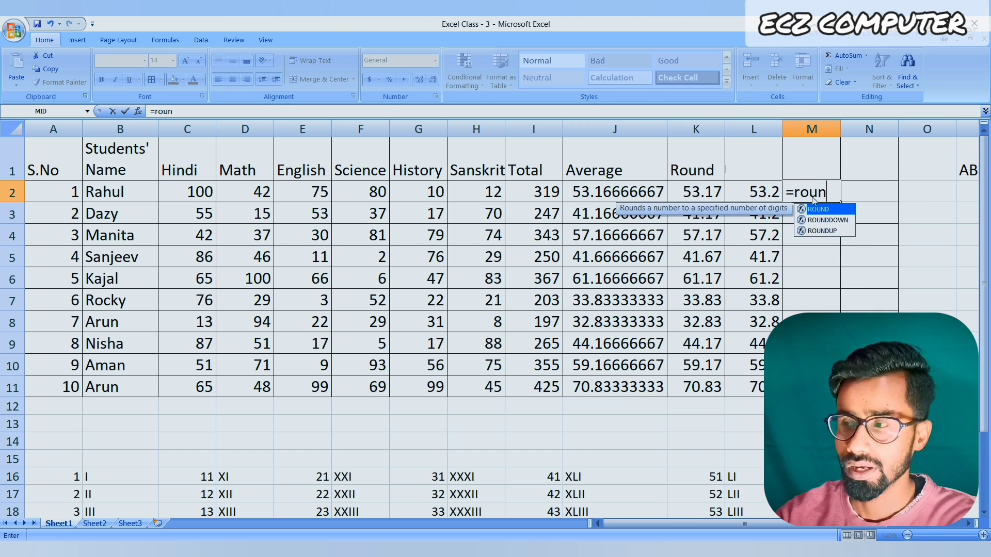
{"action": "type", "text": "d("}
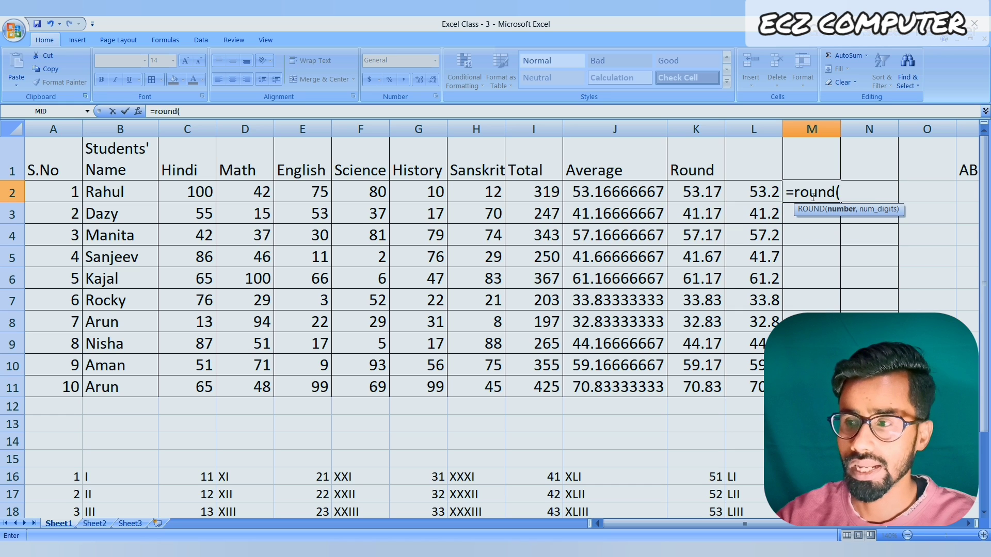
{"action": "type", "text": "J2"}
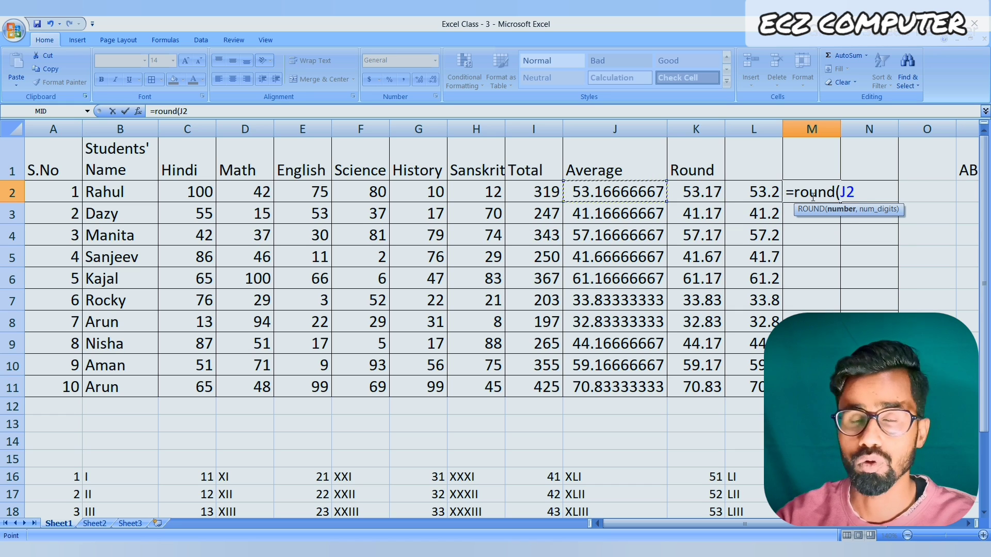
{"action": "type", "text": ","}
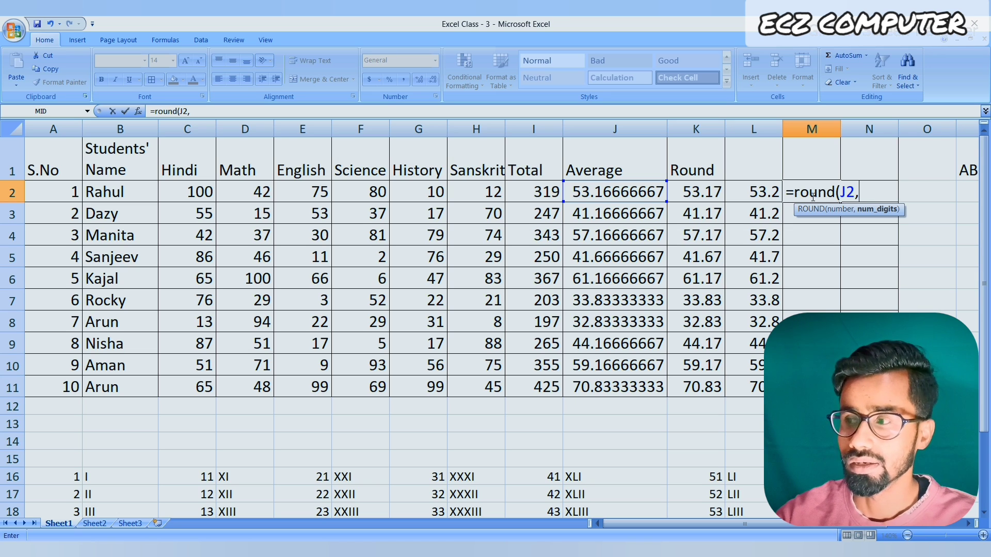
{"action": "type", "text": "0"}
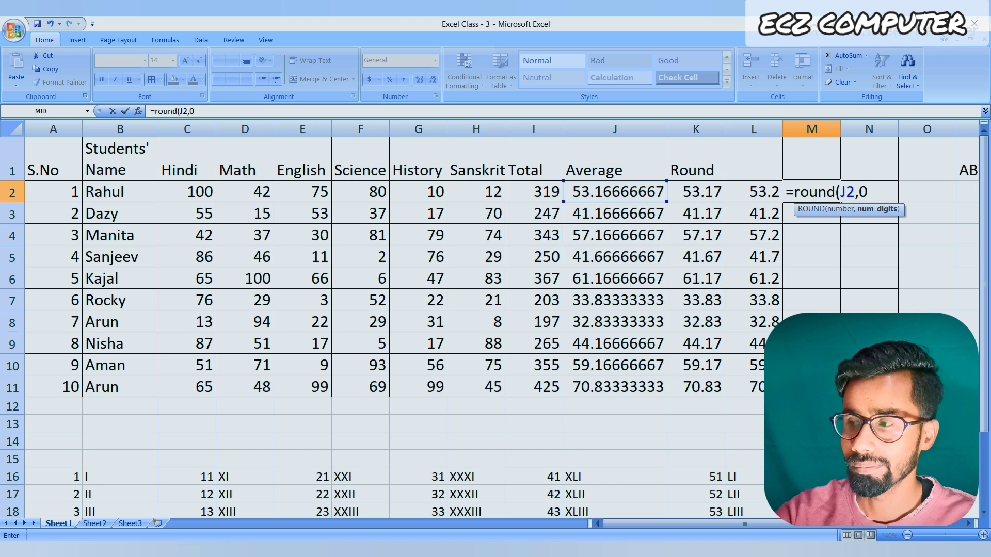
{"action": "type", "text": ")"}
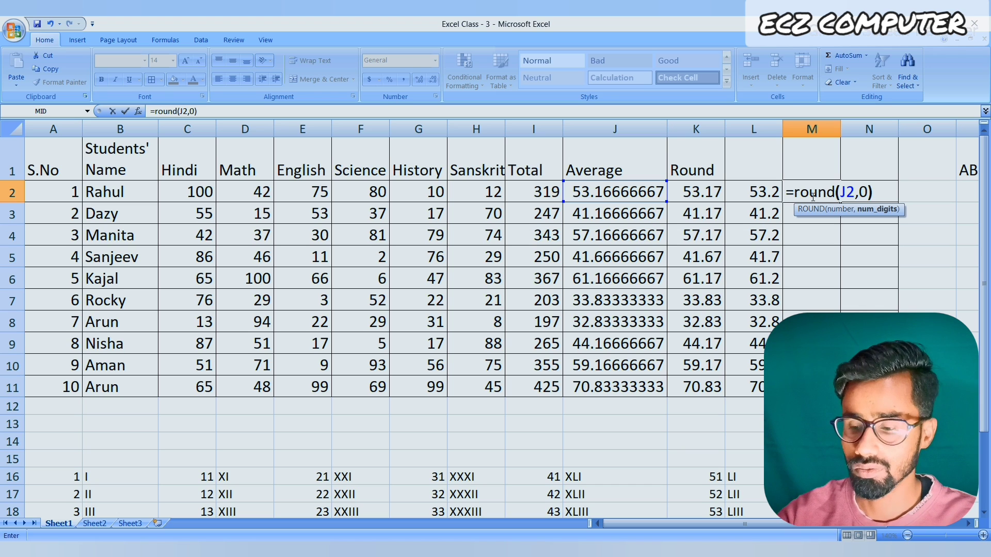
{"action": "key", "text": "Return"}
- Enter the formula =round(J3,0) in cell M3 and fill the whole-number rounding formulas from M2:M3 down through M11
{"action": "type", "text": "="}
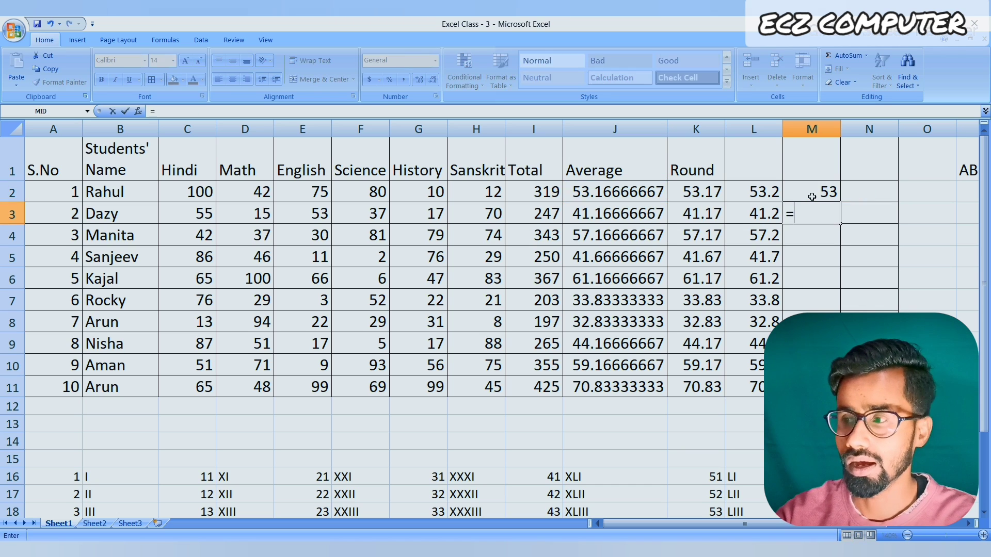
{"action": "type", "text": "round"}
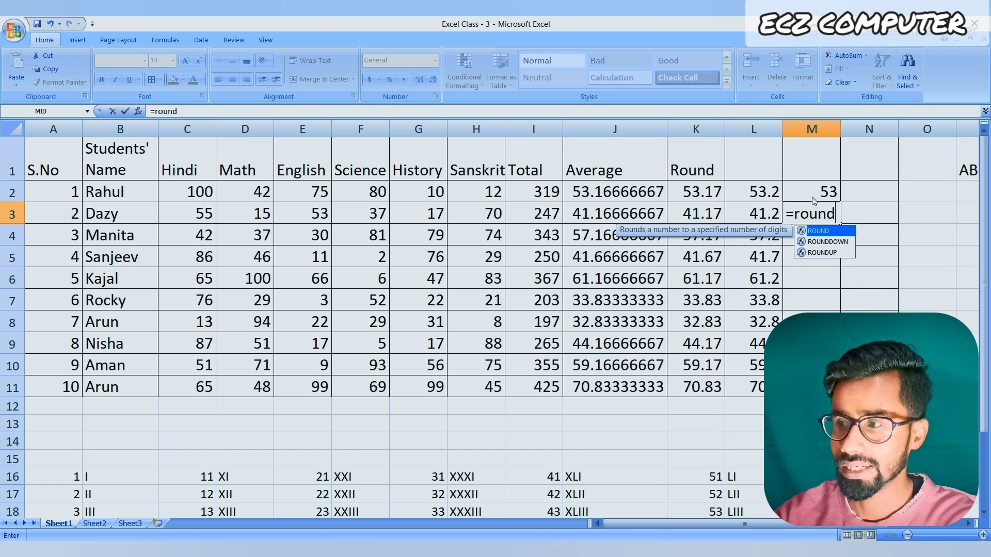
{"action": "type", "text": "("}
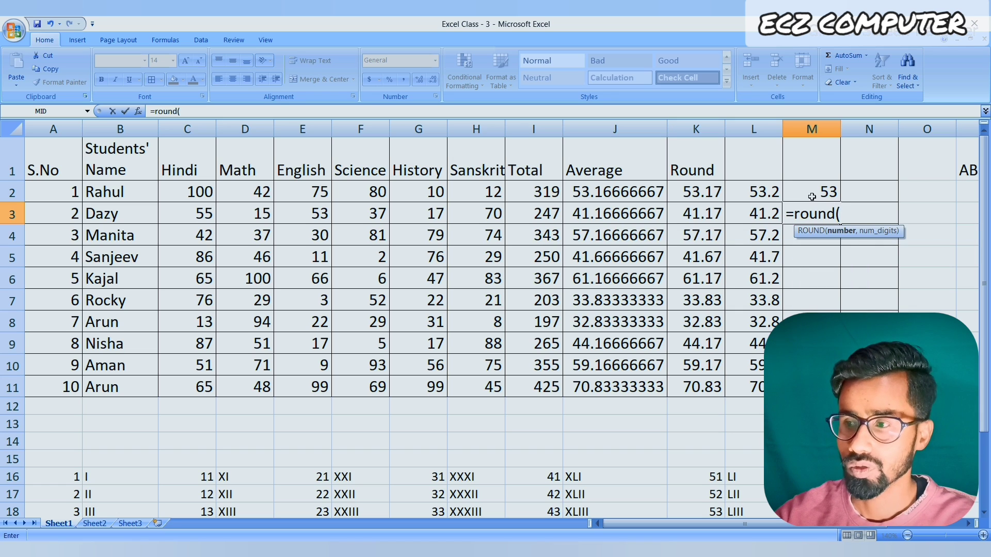
{"action": "key", "text": "Left"}
{"action": "key", "text": "Left"}
{"action": "key", "text": "Left"}
{"action": "type", "text": ","}
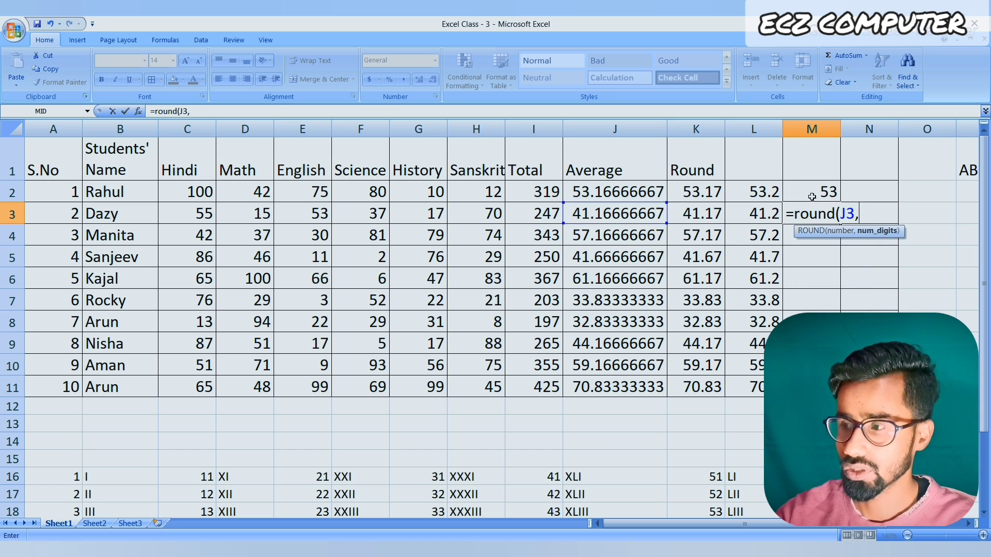
{"action": "type", "text": "0)"}
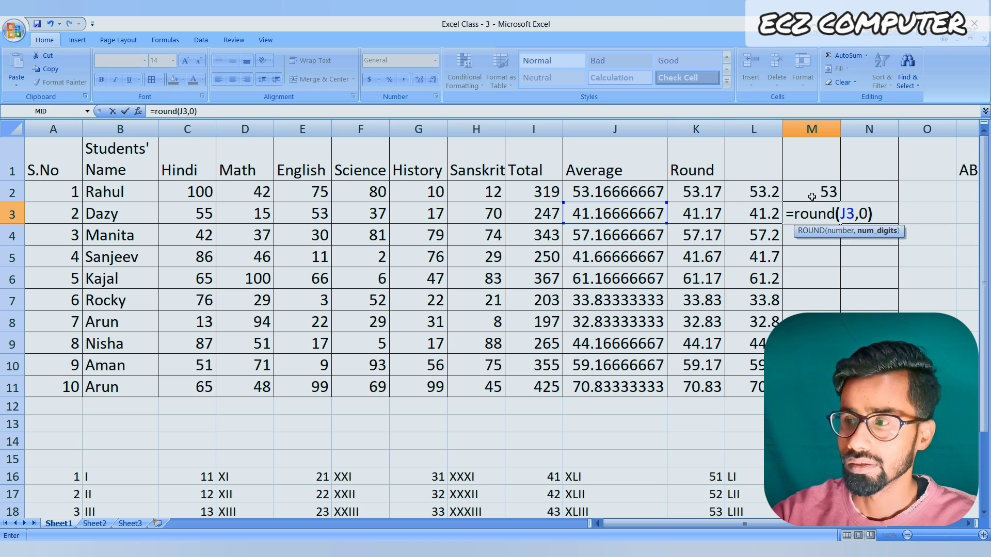
{"action": "key", "text": "Return"}
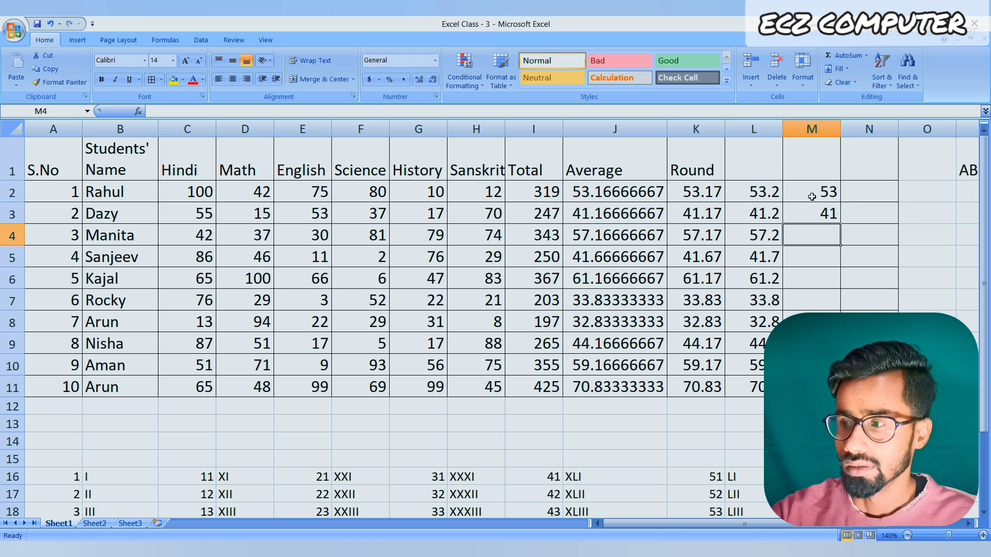
{"action": "left_click_drag", "start_coordinate": [812, 197], "coordinate": [816, 222]}
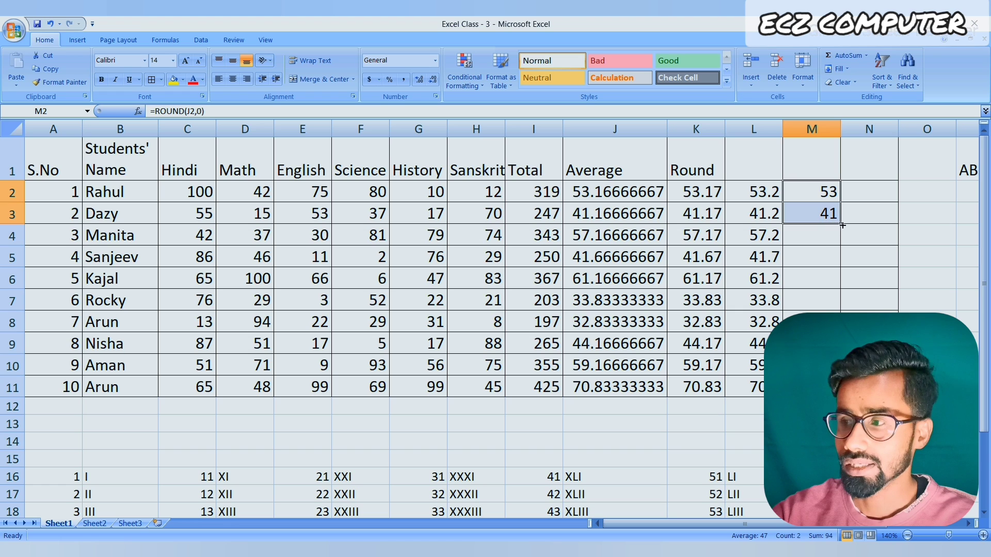
{"action": "left_click_drag", "start_coordinate": [843, 225], "coordinate": [842, 388]}
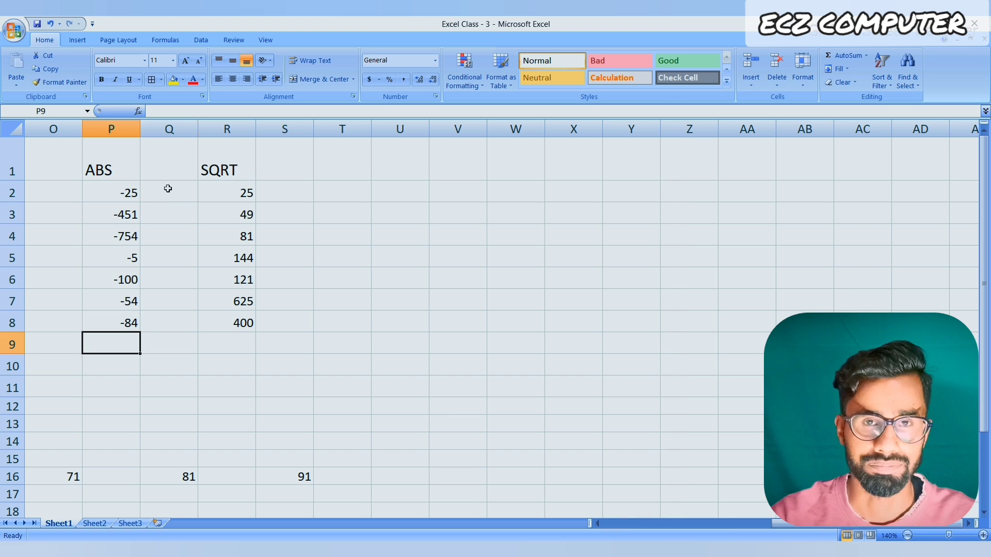
- Extend the ABS number list by entering =11-75 in cell P9 and -700 in cell P10
{"action": "left_click", "coordinate": [168, 189]}
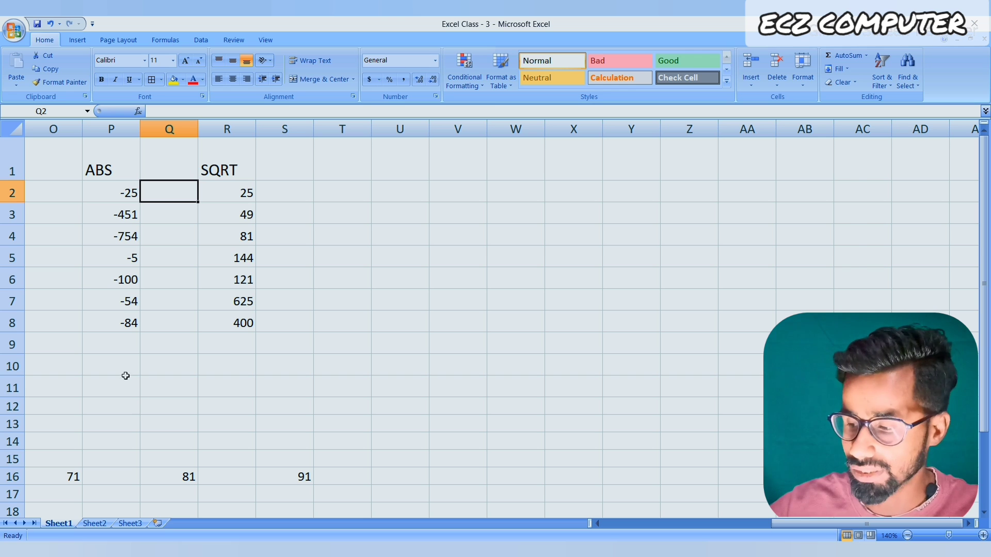
{"action": "left_click", "coordinate": [127, 351]}
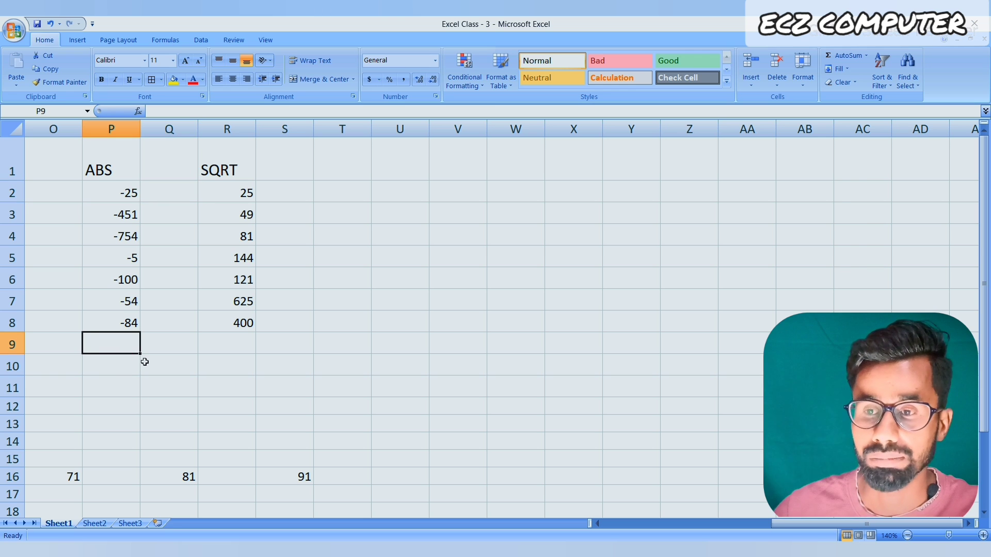
{"action": "type", "text": "=11-75"}
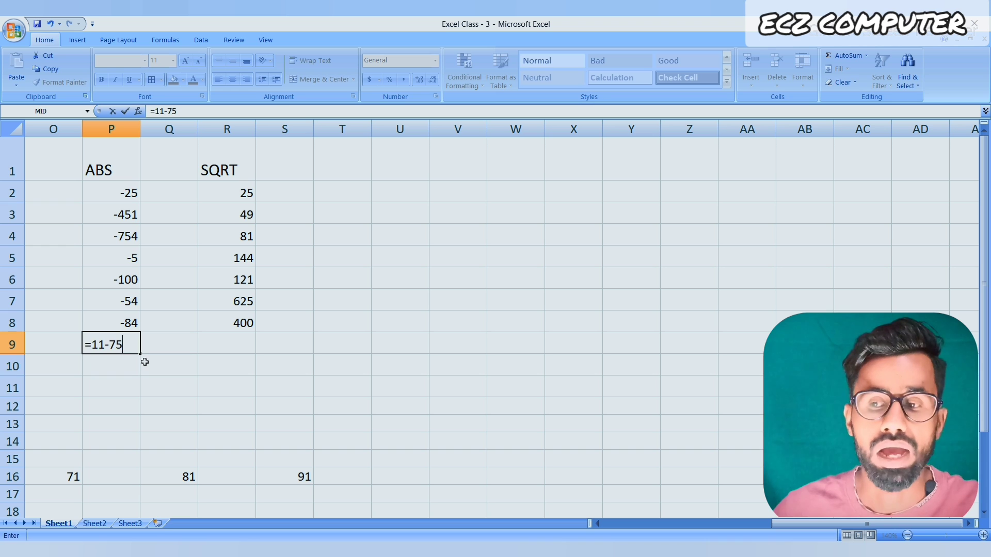
{"action": "key", "text": "Return"}
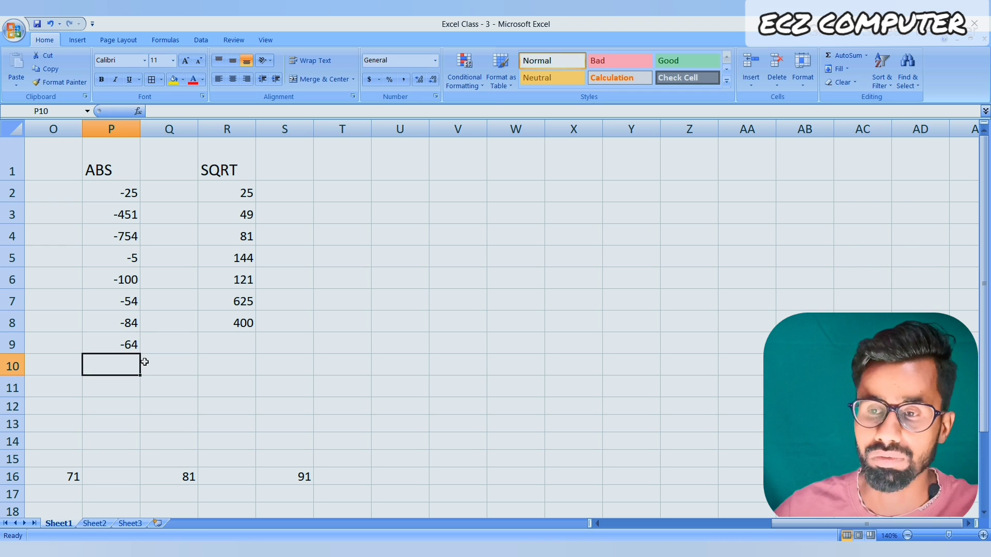
{"action": "type", "text": "-700"}
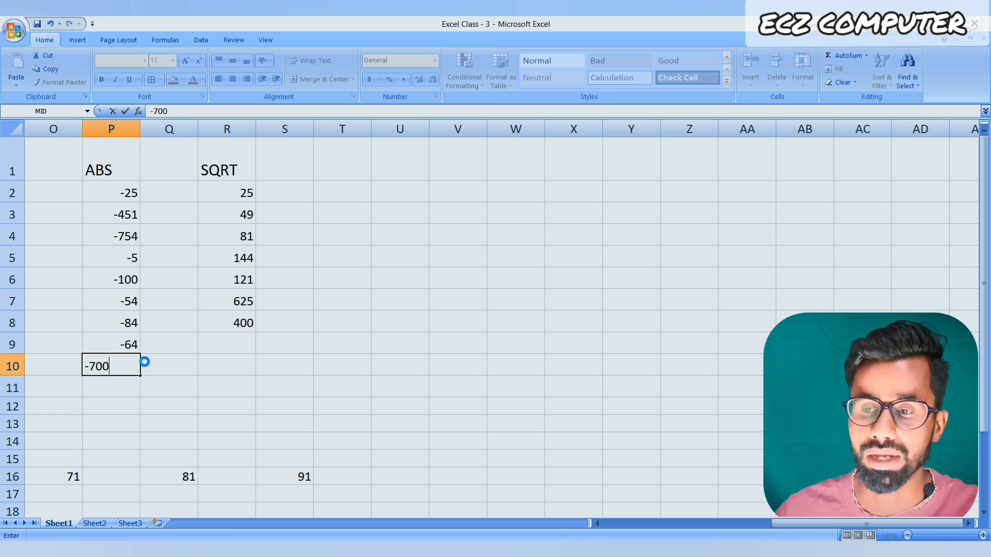
{"action": "key", "text": "Return"}
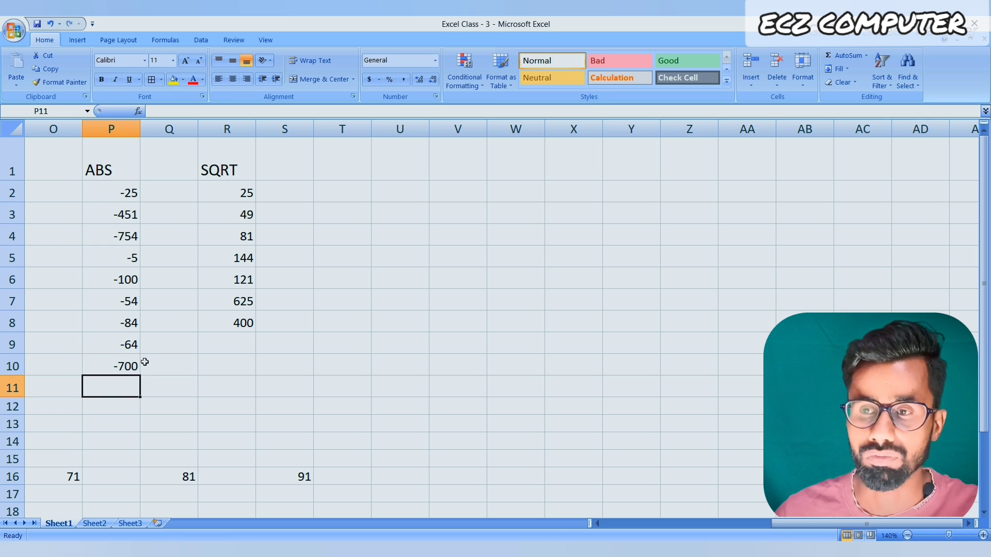
- Enter the formula =abs(P2) in cell Q2 to get the absolute value of the first number in the ABS list
{"action": "left_click", "coordinate": [144, 363]}
{"action": "key", "text": "Up"}
{"action": "key", "text": "Up"}
{"action": "key", "text": "Up"}
{"action": "key", "text": "Up"}
{"action": "key", "text": "Up"}
{"action": "key", "text": "Up"}
{"action": "key", "text": "Up"}
{"action": "key", "text": "Up"}
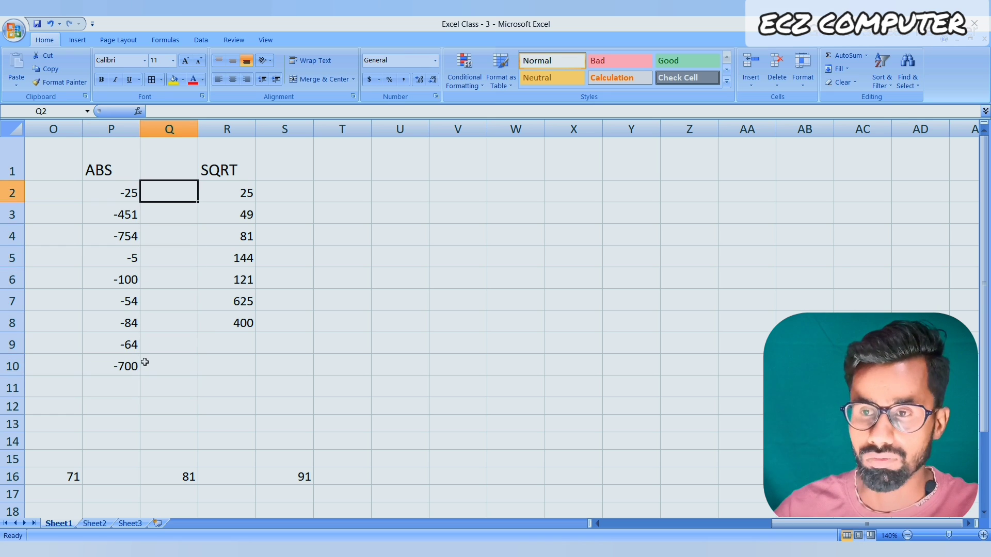
{"action": "type", "text": "=abs"}
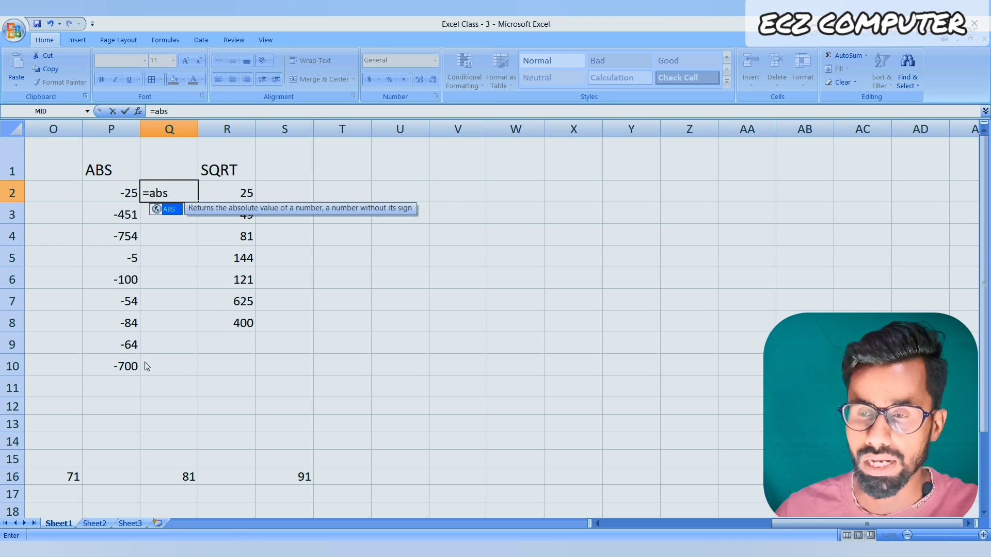
{"action": "type", "text": "("}
{"action": "key", "text": "Left"}
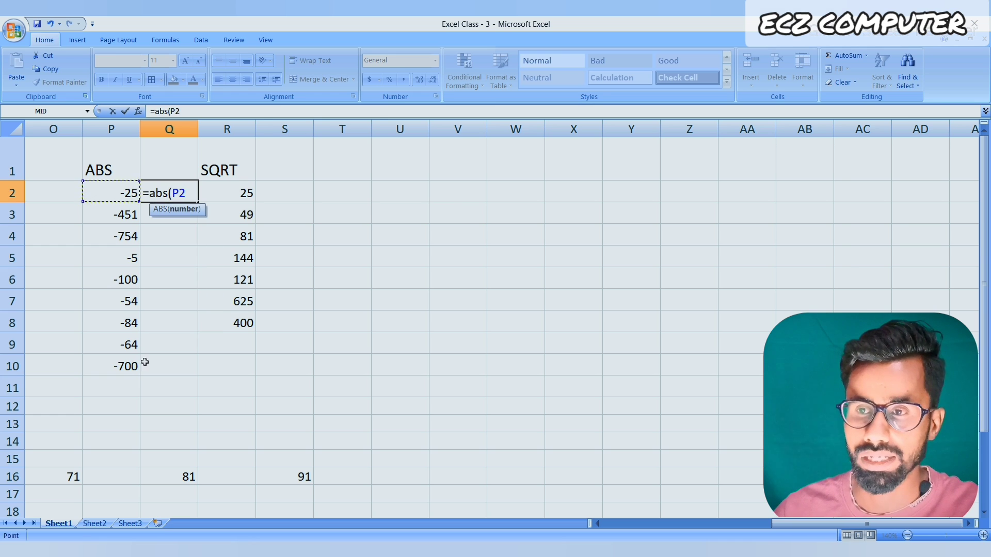
{"action": "type", "text": ")"}
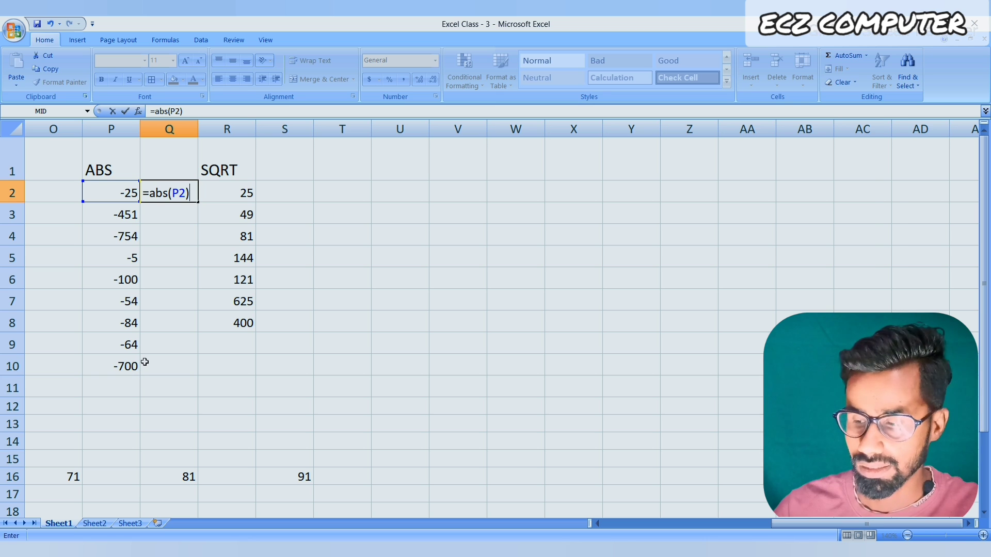
{"action": "key", "text": "Return"}
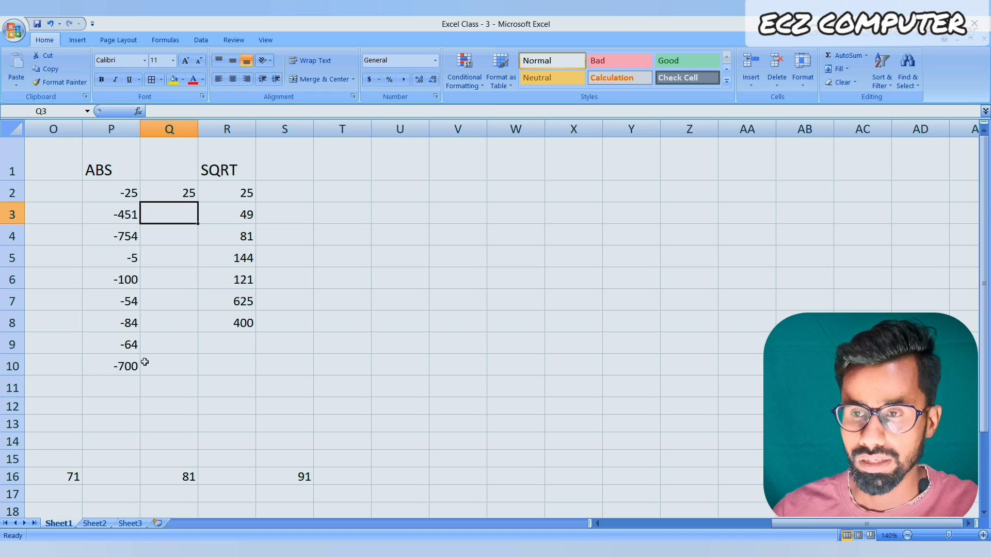
- Enter the formula =abs(P3) in cell Q3 and fill the absolute-value formulas from Q2:Q3 down through Q10
{"action": "type", "text": "="}
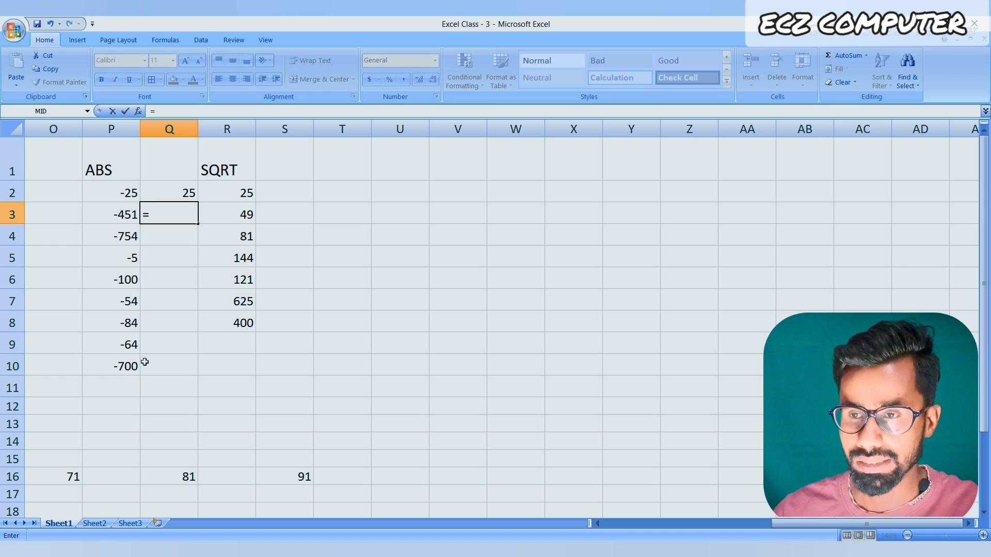
{"action": "type", "text": "abs"}
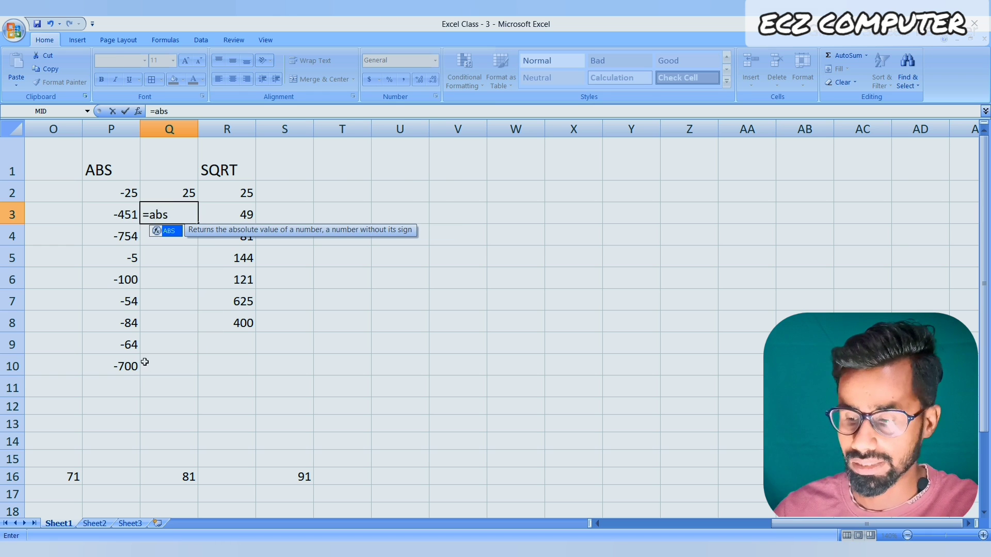
{"action": "type", "text": "("}
{"action": "key", "text": "Left"}
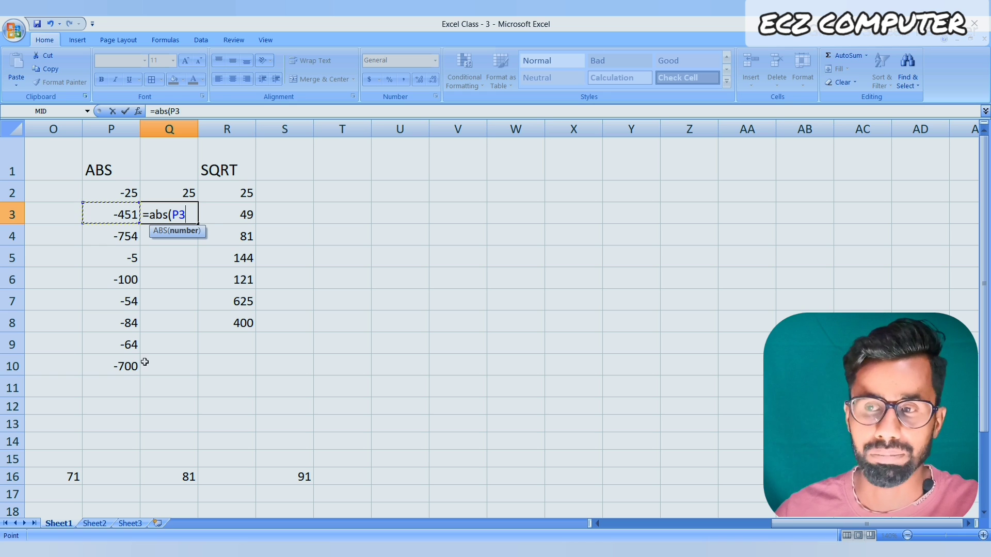
{"action": "type", "text": ")"}
{"action": "key", "text": "Return"}
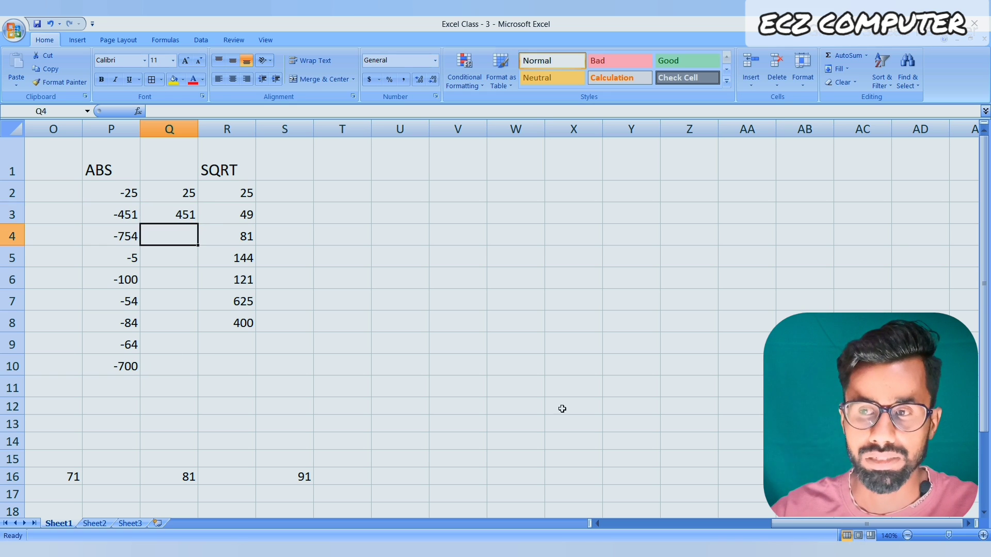
{"action": "left_click_drag", "start_coordinate": [189, 195], "coordinate": [189, 367]}
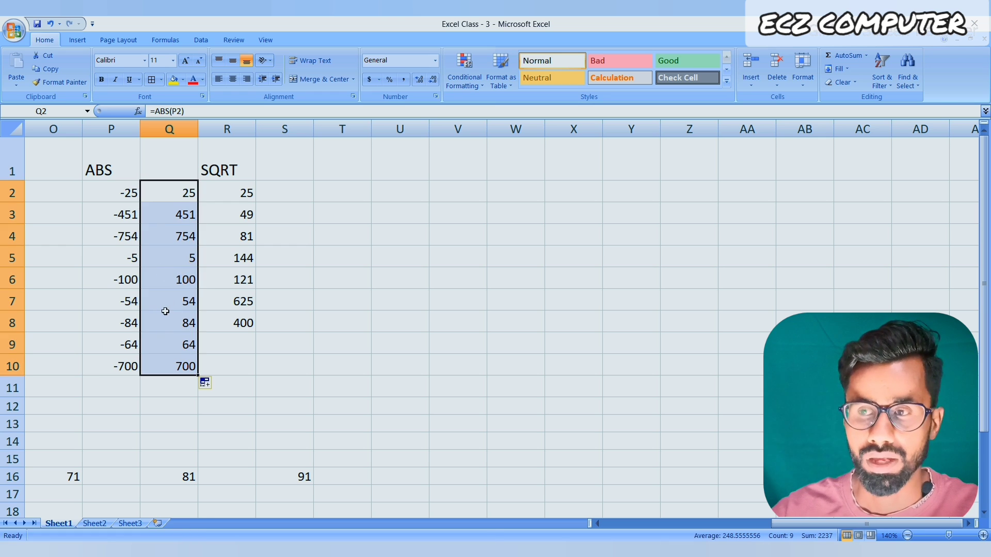
- Enter the formula =sqrt(R2) in cell S2 to get the square root of the first number in the SQRT list
{"action": "left_click", "coordinate": [289, 190]}
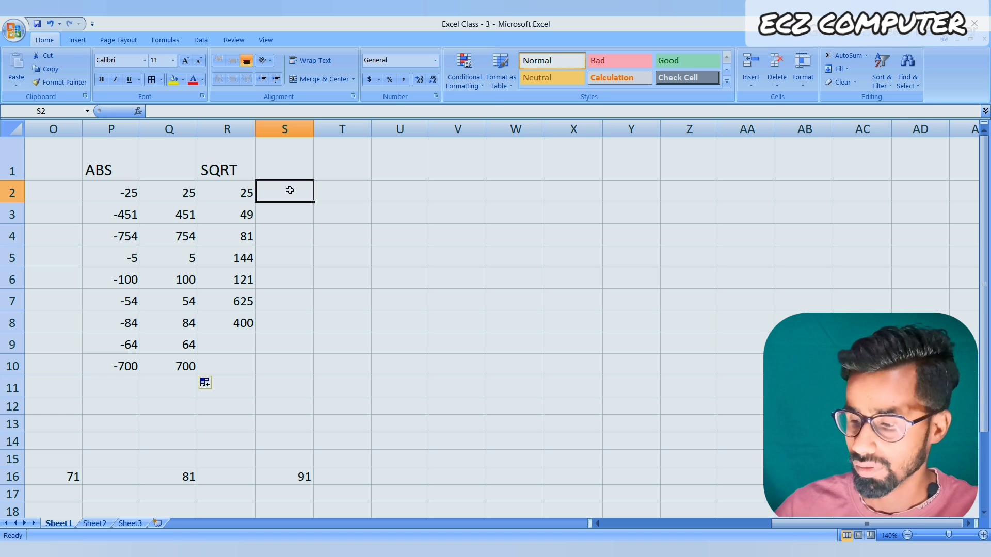
{"action": "type", "text": "="}
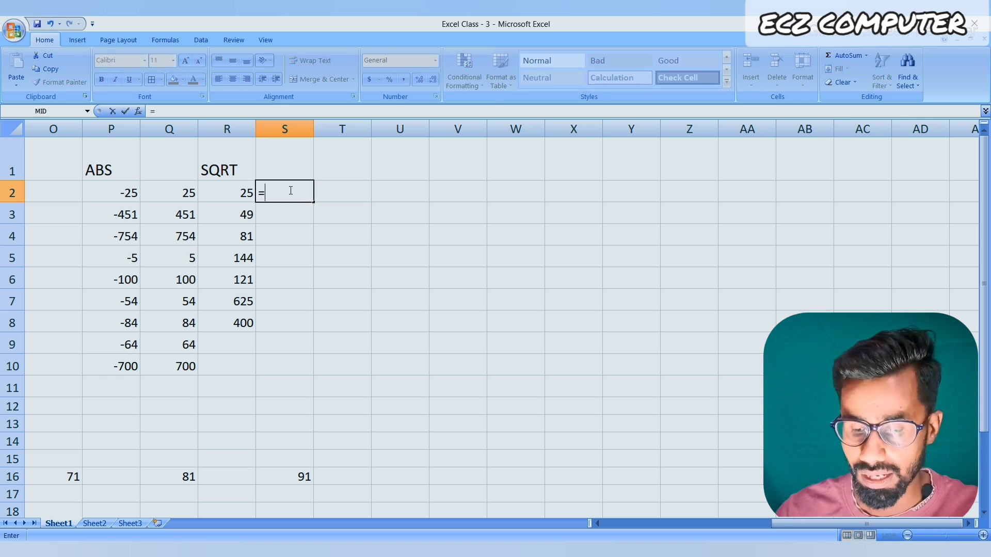
{"action": "type", "text": "sqrt"}
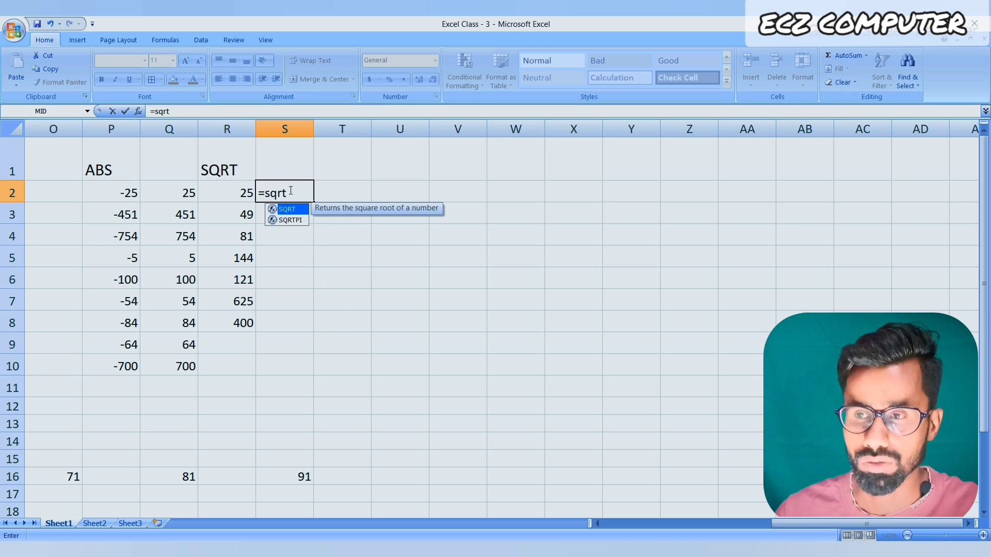
{"action": "type", "text": "("}
{"action": "key", "text": "Left"}
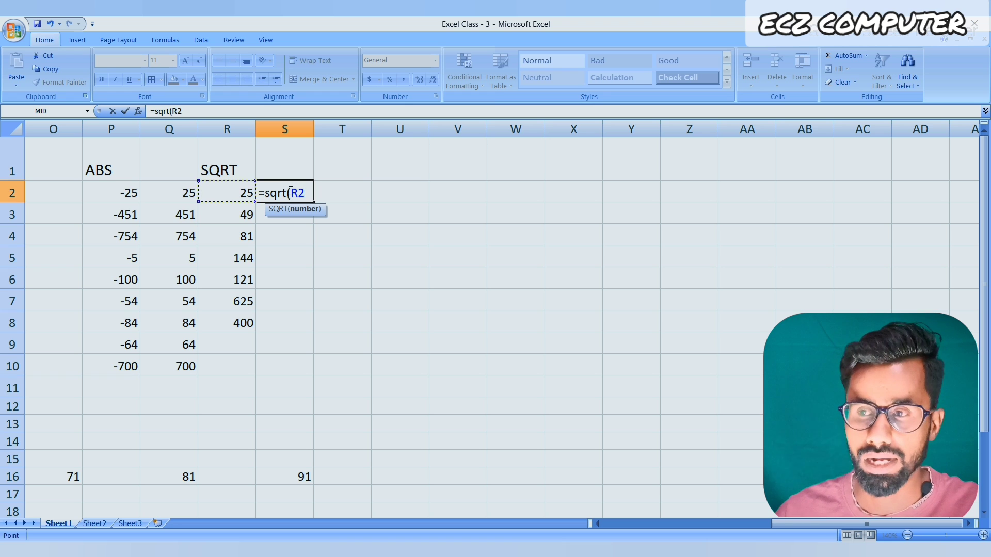
{"action": "type", "text": ")"}
{"action": "key", "text": "Return"}
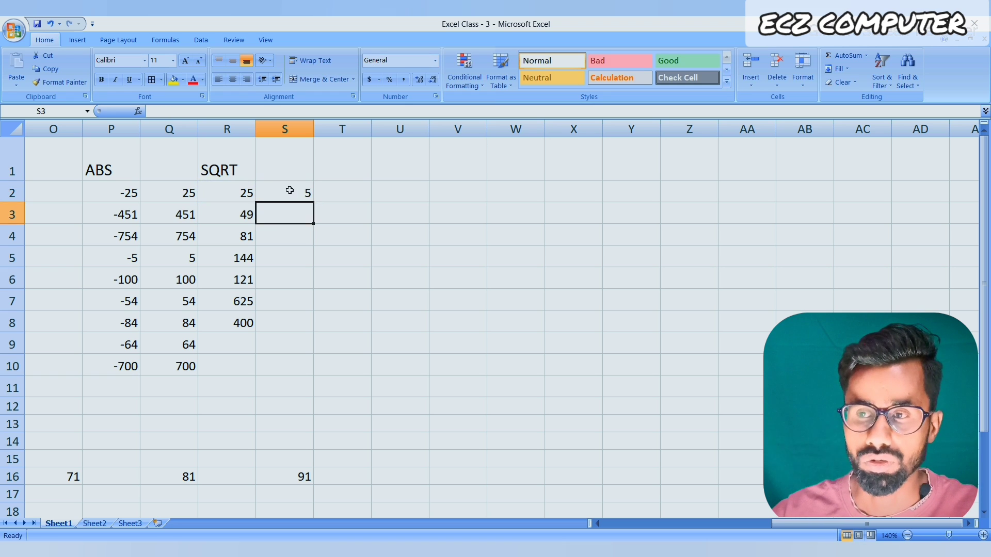
- Verify the square root in S2 against R2 by entering the multiplication =5*5 in cell U2
{"action": "left_click", "coordinate": [224, 198]}
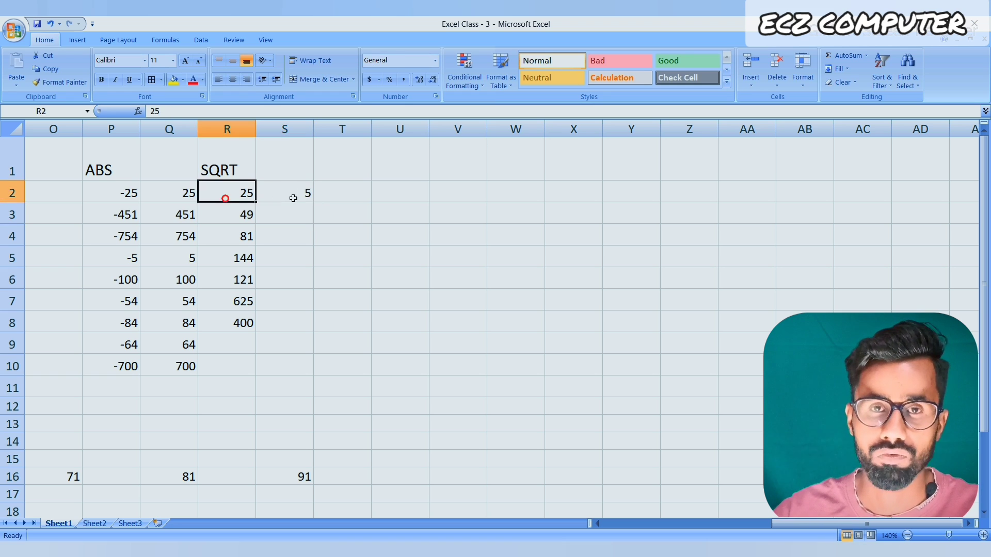
{"action": "left_click", "coordinate": [294, 201]}
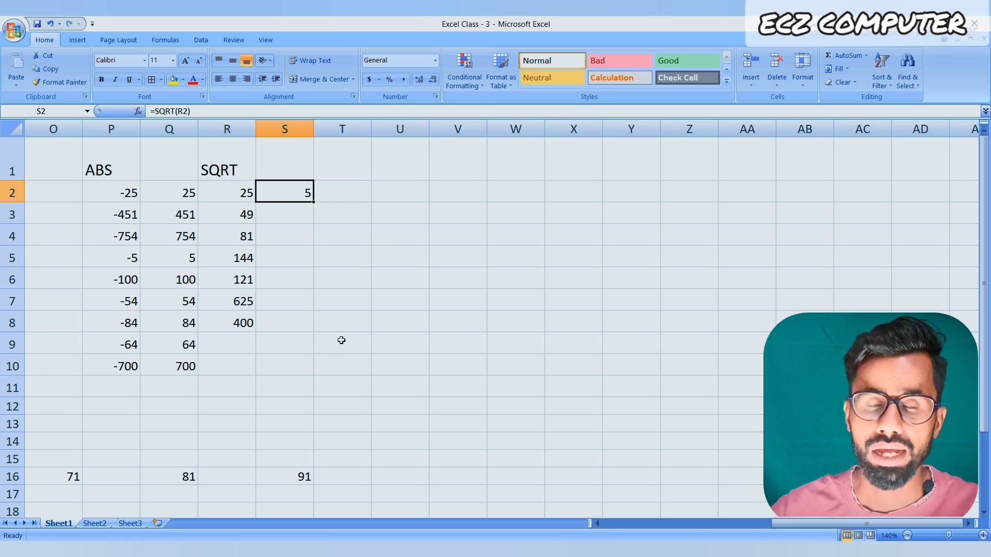
{"action": "left_click", "coordinate": [383, 183]}
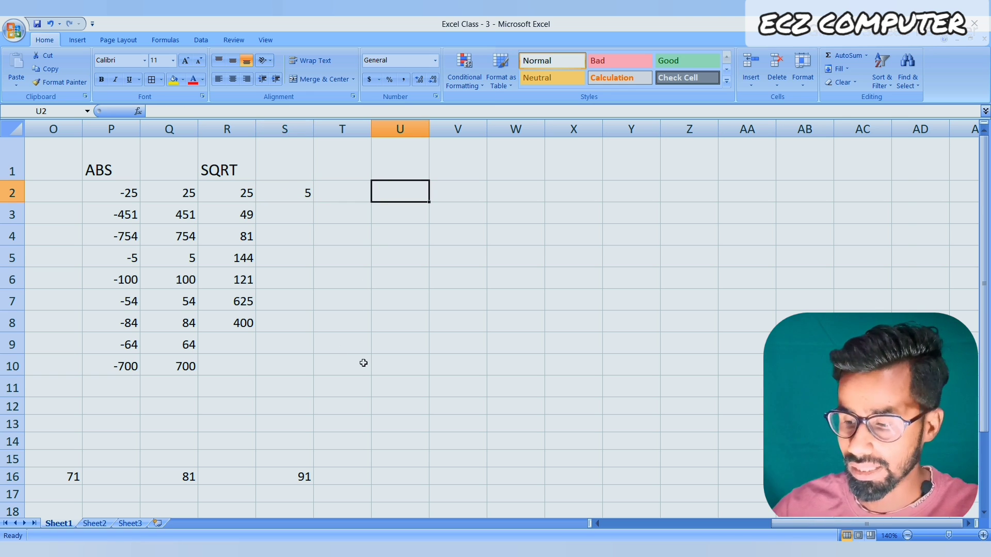
{"action": "type", "text": "="}
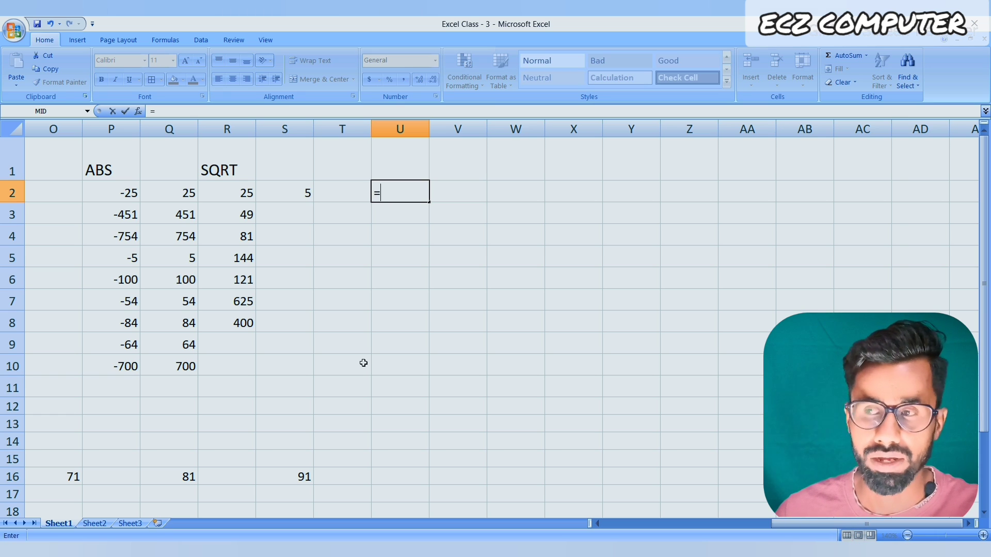
{"action": "type", "text": "5"}
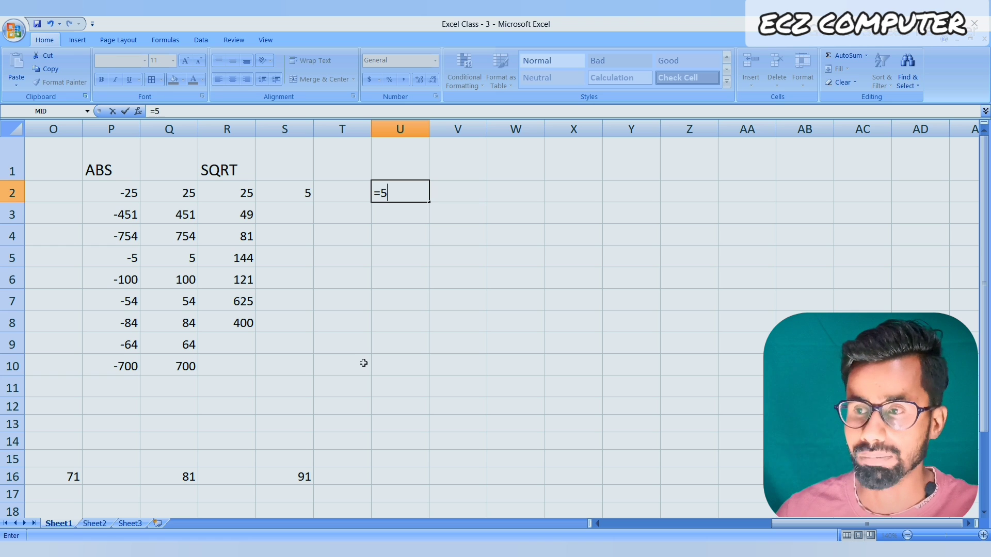
{"action": "type", "text": "*5"}
{"action": "key", "text": "Return"}
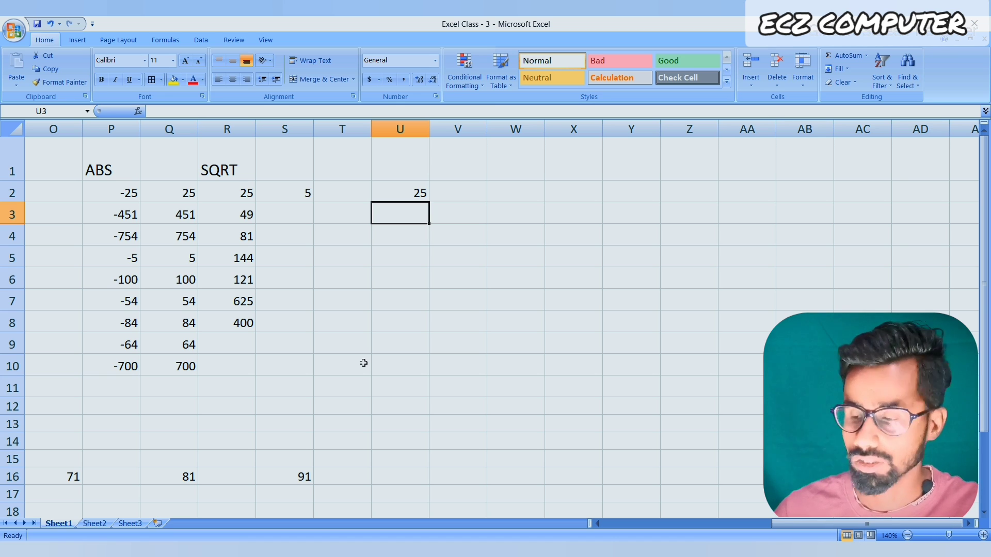
- Enter the formula =sqrt(R3) in cell S3 and fill the square-root formulas from S2:S3 down through S8
{"action": "key", "text": "Left"}
{"action": "key", "text": "Left"}
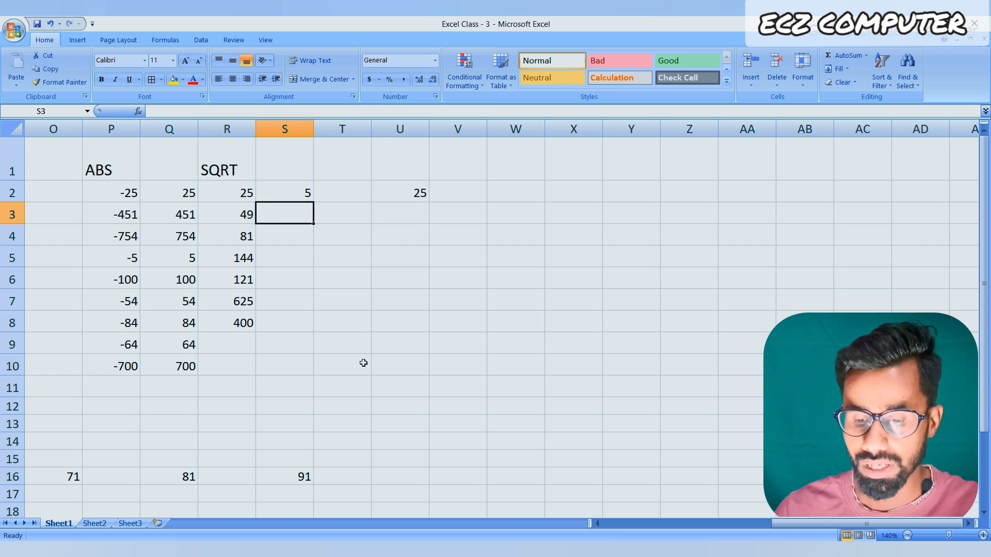
{"action": "type", "text": "=sq"}
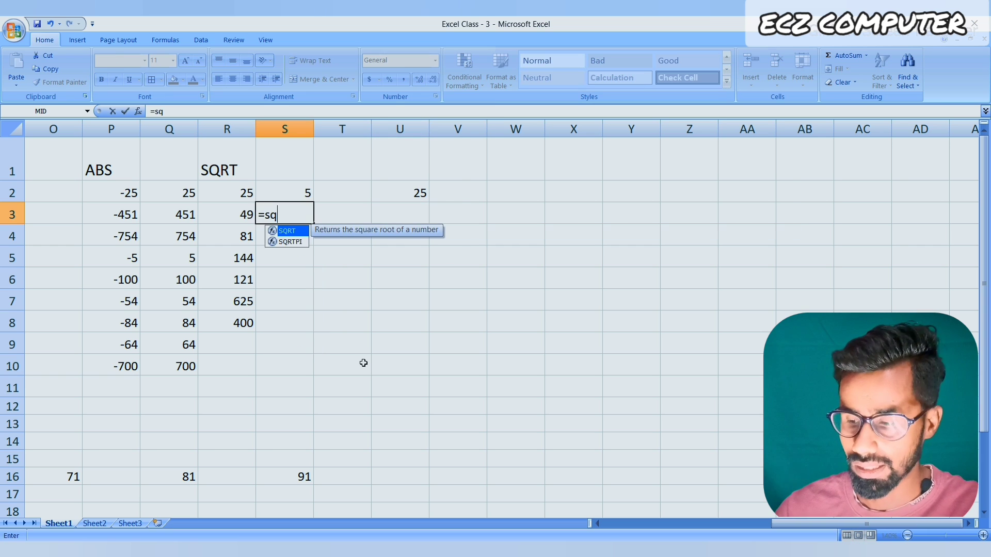
{"action": "type", "text": "rt("}
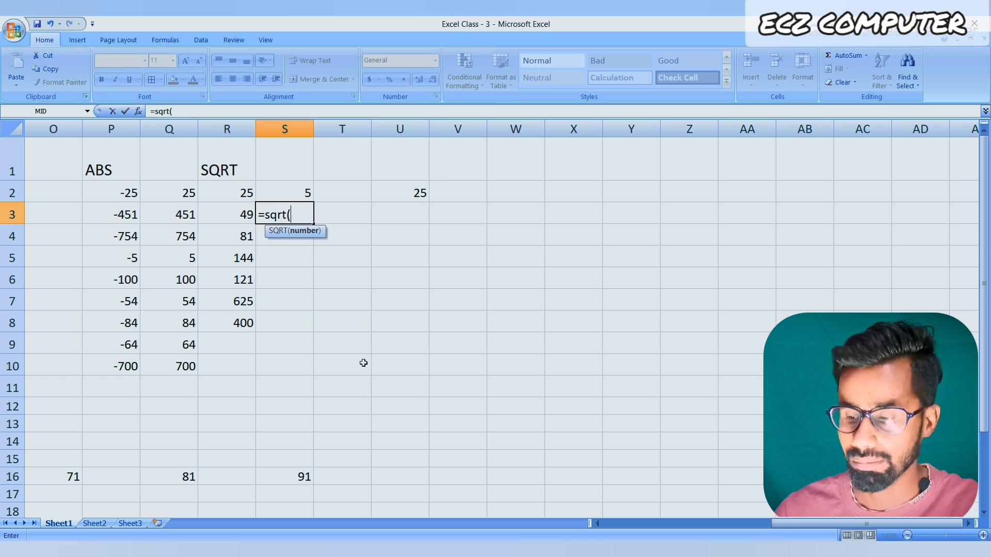
{"action": "key", "text": "Left"}
{"action": "type", "text": ")"}
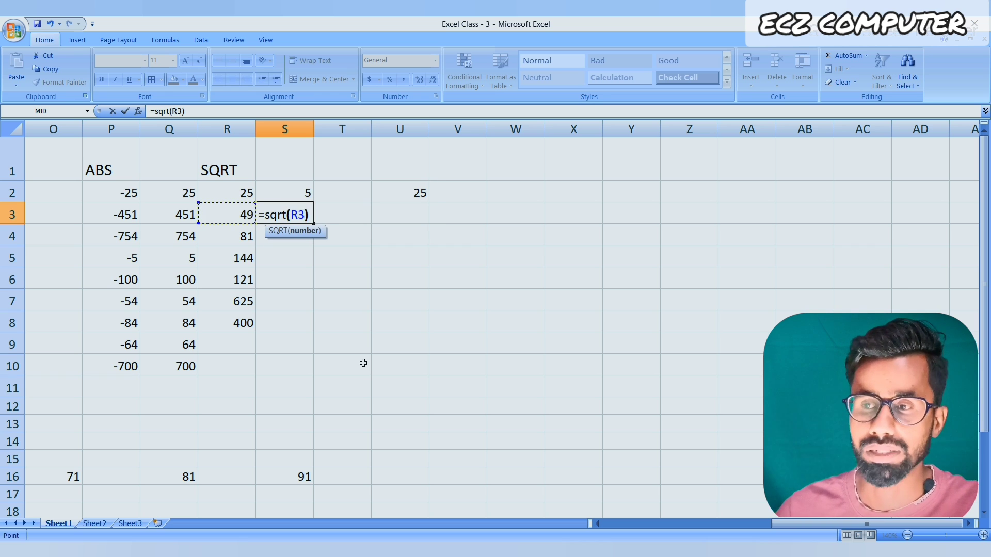
{"action": "key", "text": "Return"}
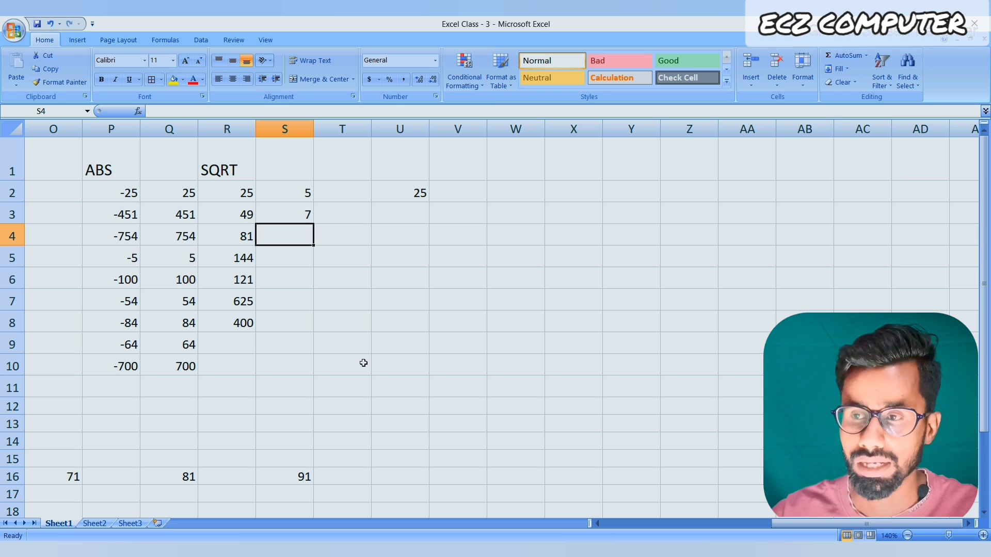
{"action": "left_click_drag", "start_coordinate": [300, 194], "coordinate": [302, 327]}
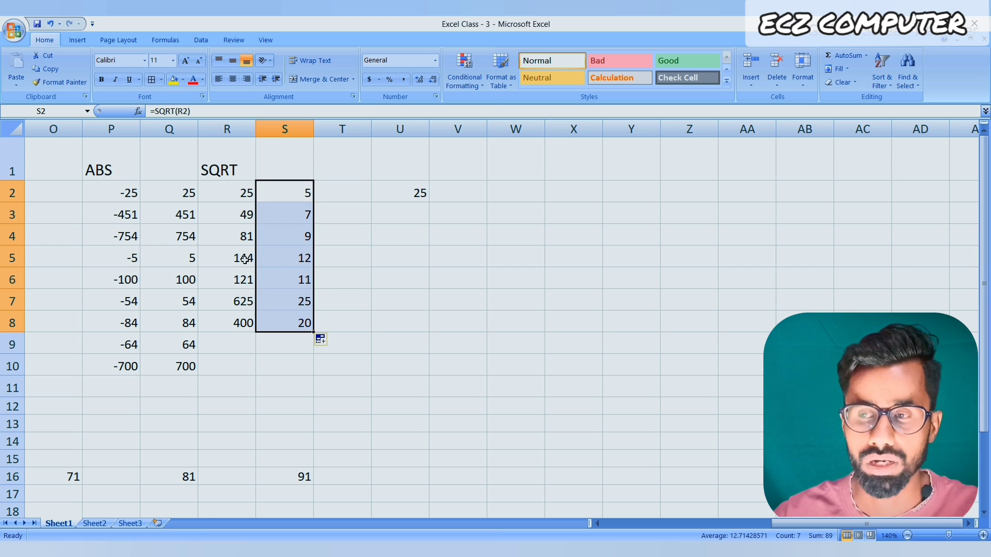
- Compare the square roots in S5:S8 with their source numbers in column R, row by row
{"action": "left_click", "coordinate": [287, 259]}
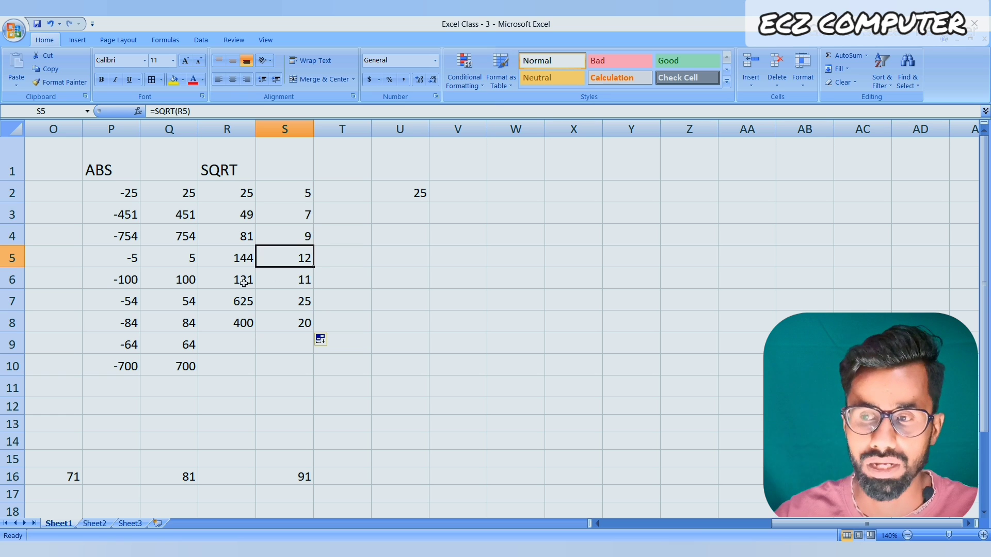
{"action": "left_click", "coordinate": [244, 282]}
{"action": "left_click", "coordinate": [285, 284]}
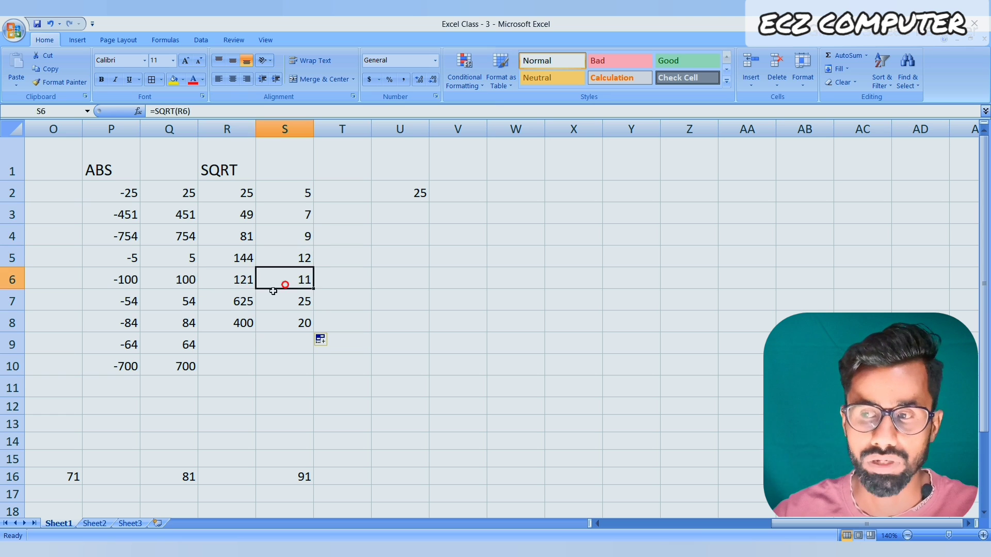
{"action": "left_click", "coordinate": [236, 304]}
{"action": "left_click", "coordinate": [292, 304]}
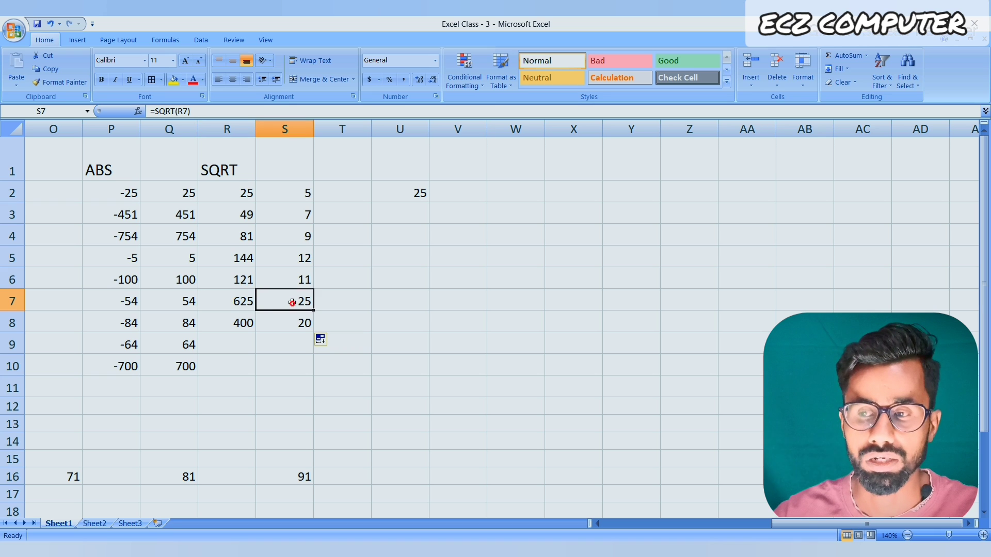
{"action": "left_click", "coordinate": [236, 325]}
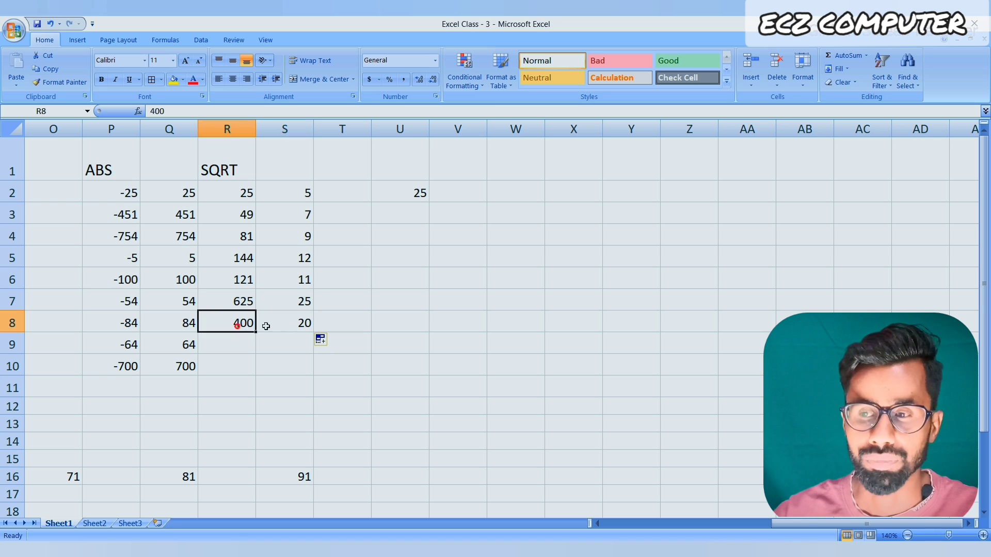
{"action": "left_click", "coordinate": [293, 324]}
- Extend the SQRT number list by entering the formula =42*42 in cell R9
{"action": "left_click", "coordinate": [233, 341]}
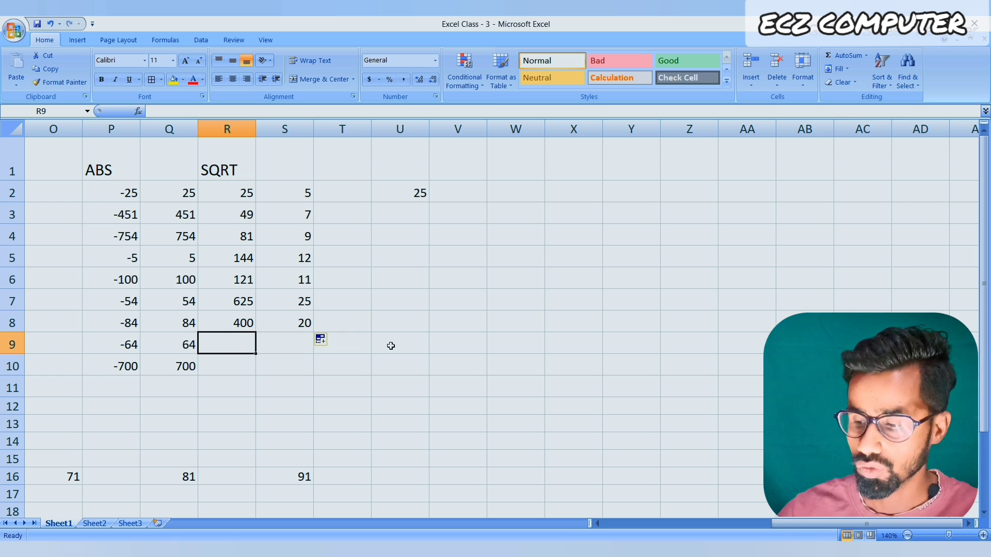
{"action": "type", "text": "="}
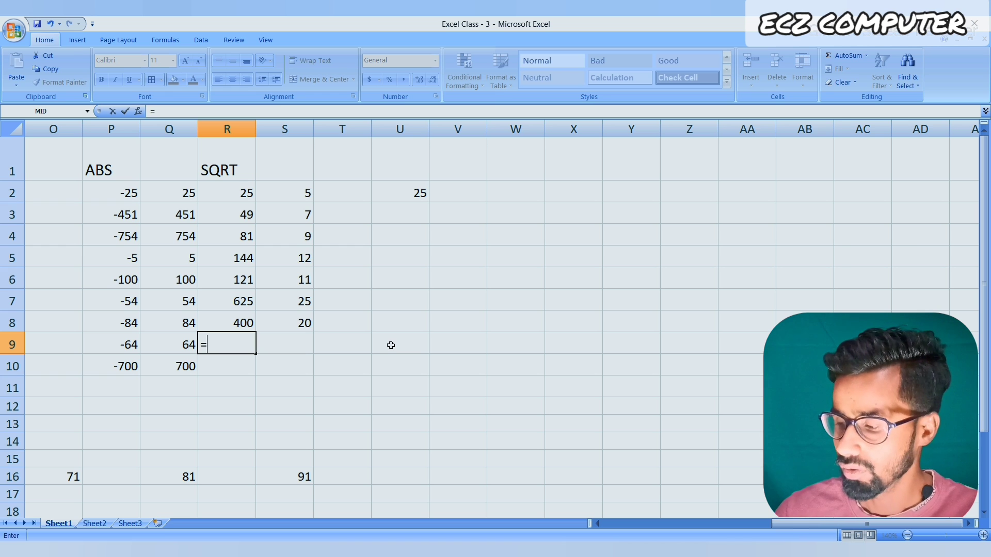
{"action": "type", "text": "42*42"}
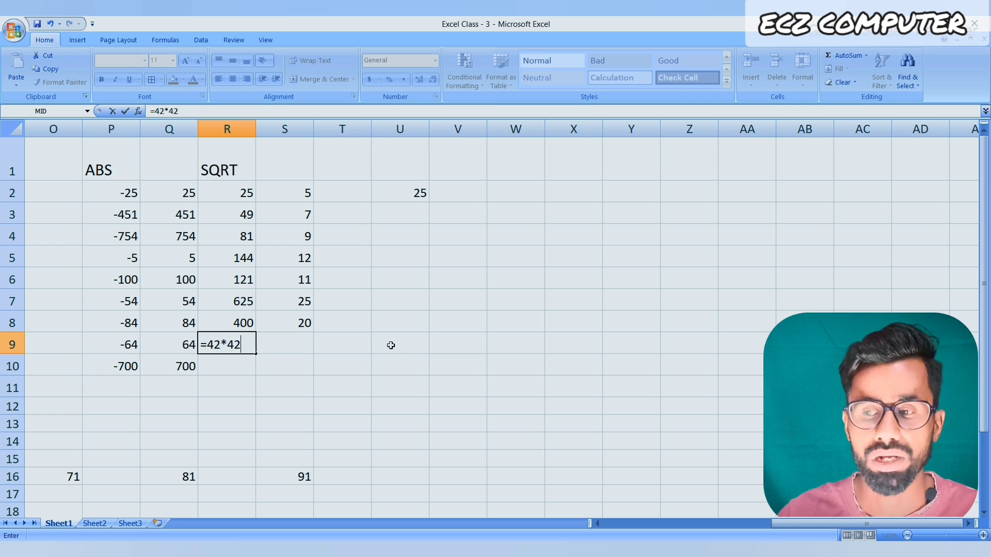
{"action": "key", "text": "Return"}
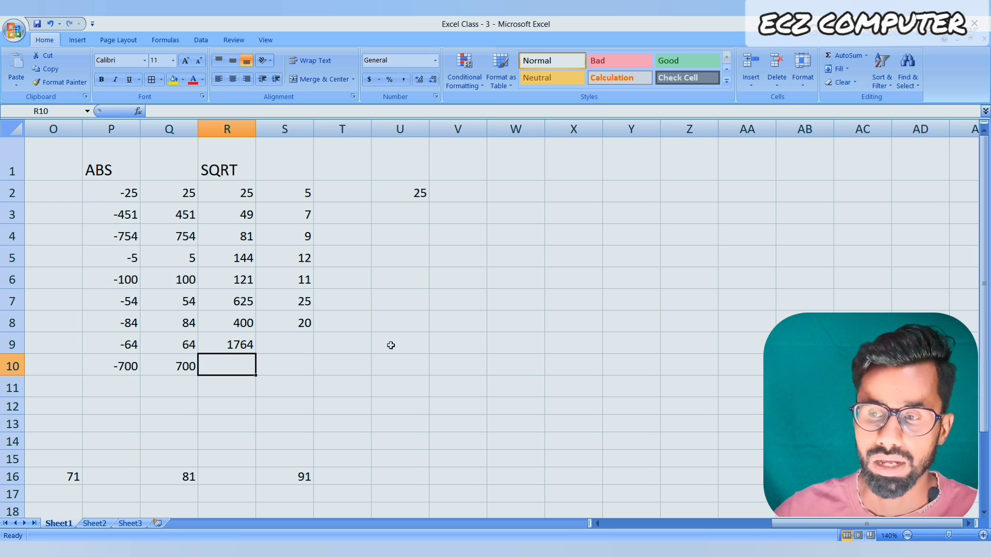
- Enter 754 in cell R10 and fill the square-root formulas down column S through S10
{"action": "type", "text": "754"}
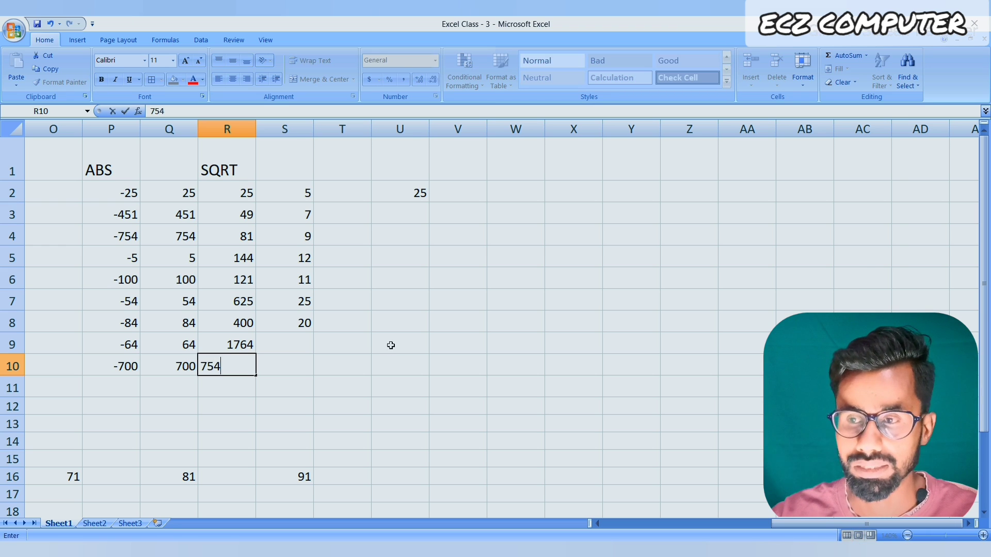
{"action": "key", "text": "Return"}
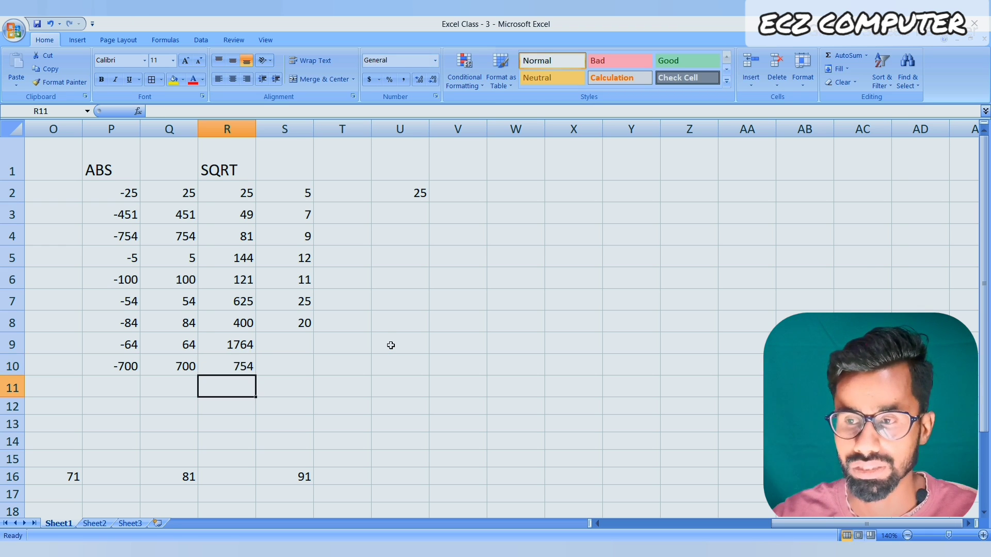
{"action": "left_click_drag", "start_coordinate": [289, 301], "coordinate": [318, 378]}
- Compare the square roots in S9 and S10 with their source numbers in R9 and R10
{"action": "left_click", "coordinate": [245, 345]}
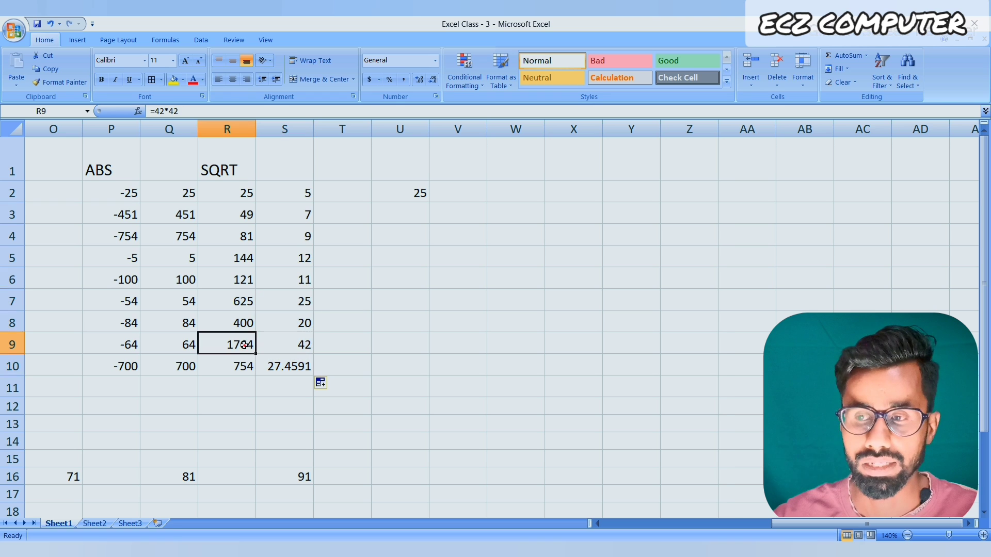
{"action": "left_click", "coordinate": [304, 347]}
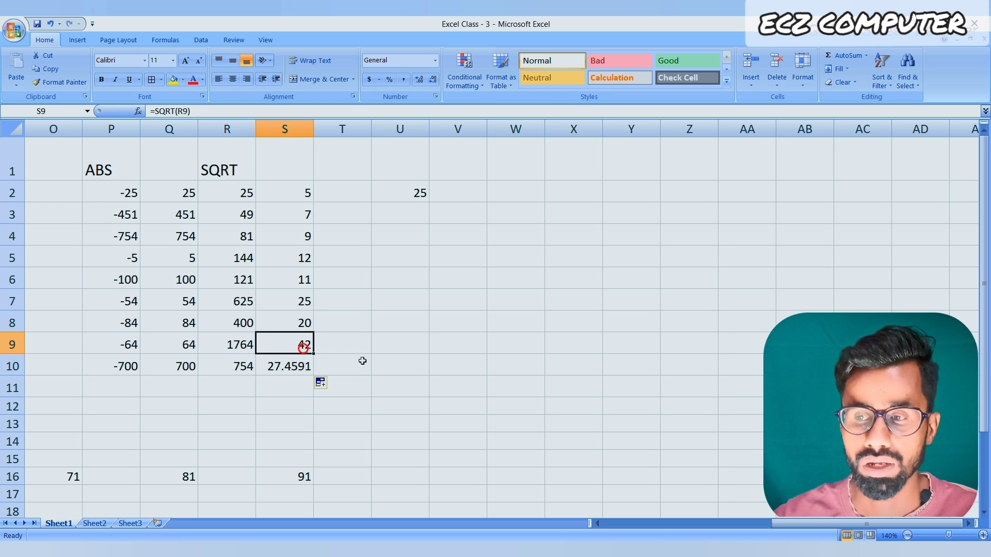
{"action": "left_click", "coordinate": [234, 366]}
{"action": "left_click", "coordinate": [295, 367]}
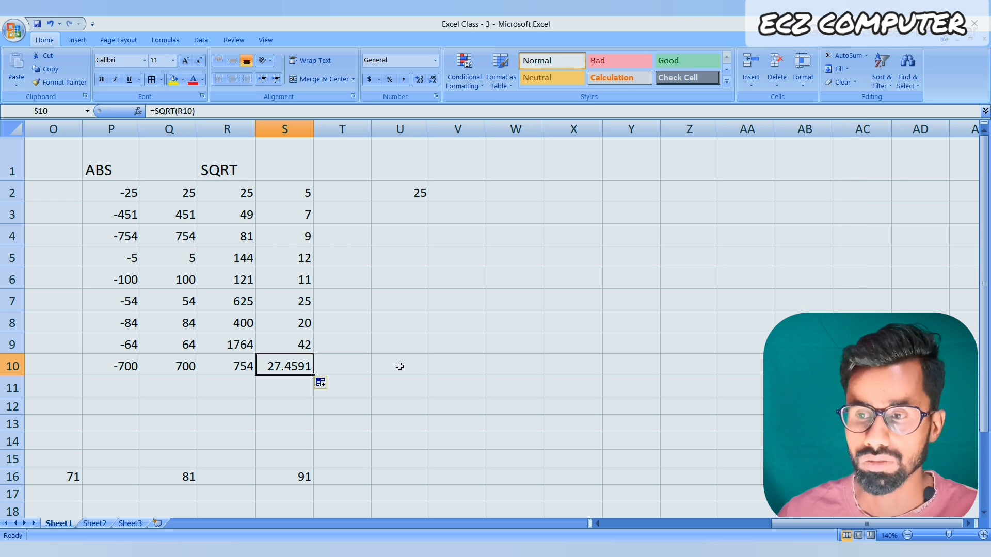
- Replace the number in cell R10 with 36
{"action": "key", "text": "Left"}
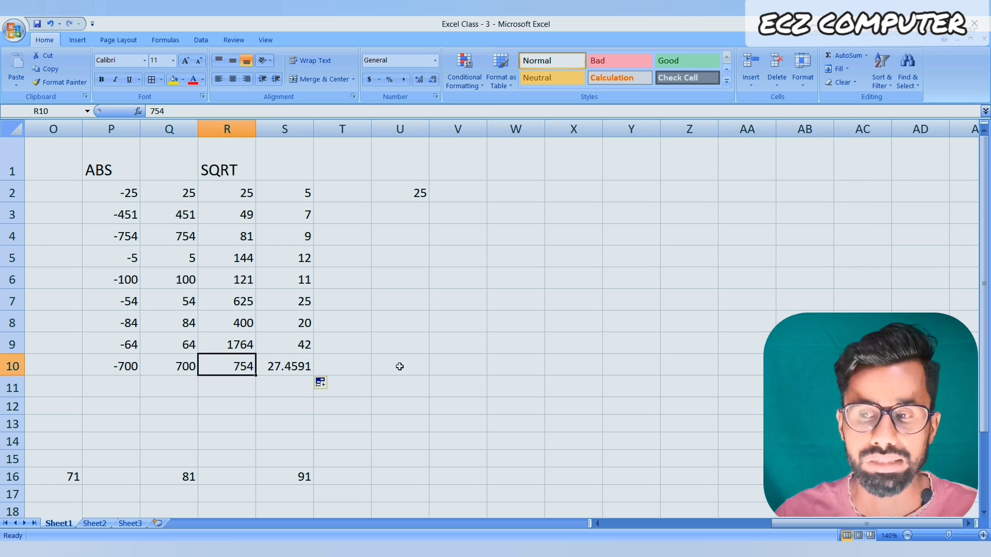
{"action": "type", "text": "36"}
{"action": "key", "text": "Return"}
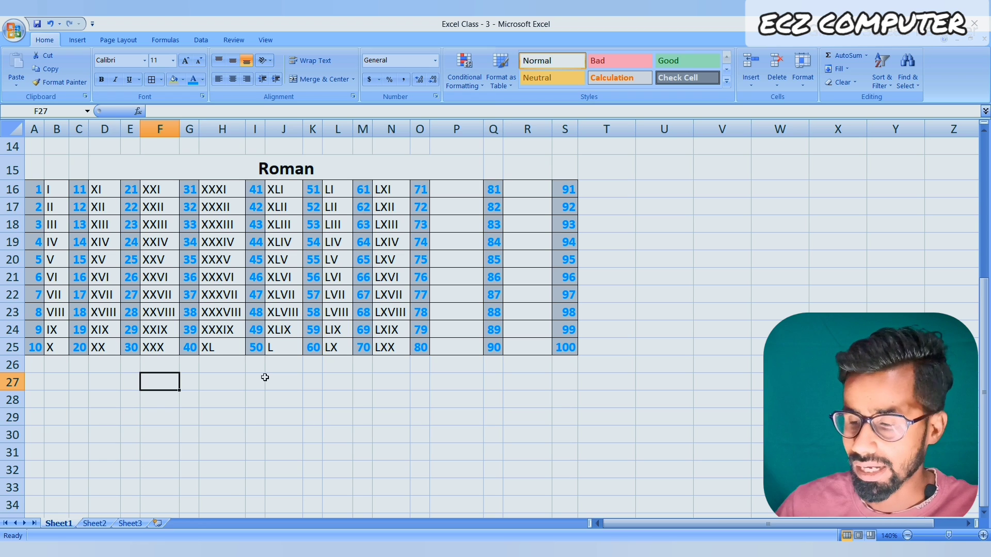
- Enter the sample numbers 450, 56, 92 and 81 in cells F28:F31 below the Roman table
{"action": "key", "text": "Down"}
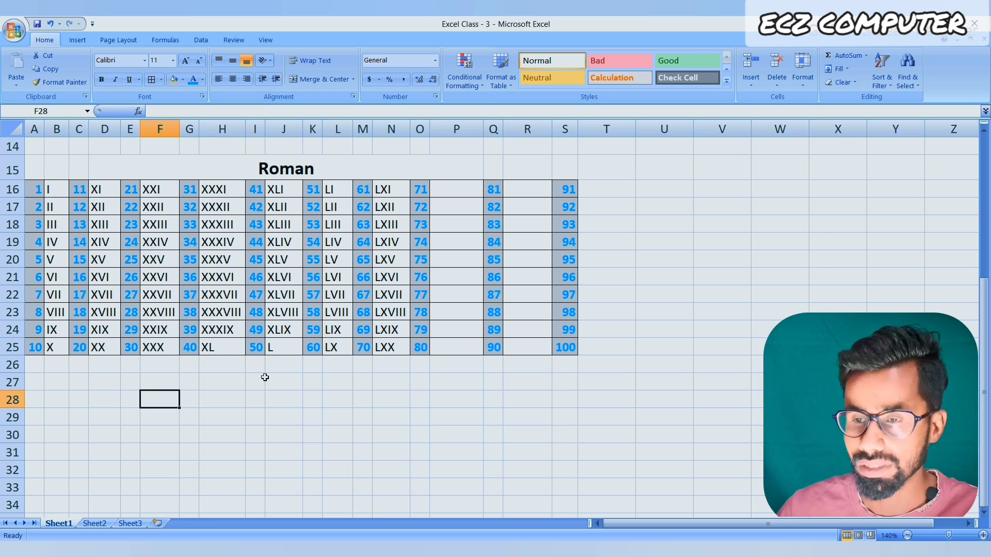
{"action": "type", "text": "450"}
{"action": "key", "text": "Return"}
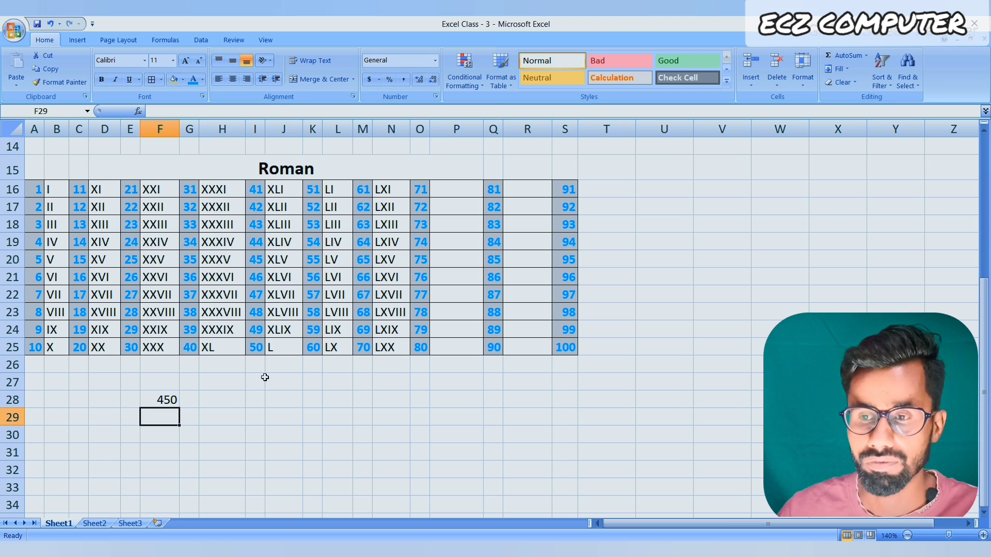
{"action": "type", "text": "56"}
{"action": "key", "text": "Return"}
{"action": "type", "text": "9"}
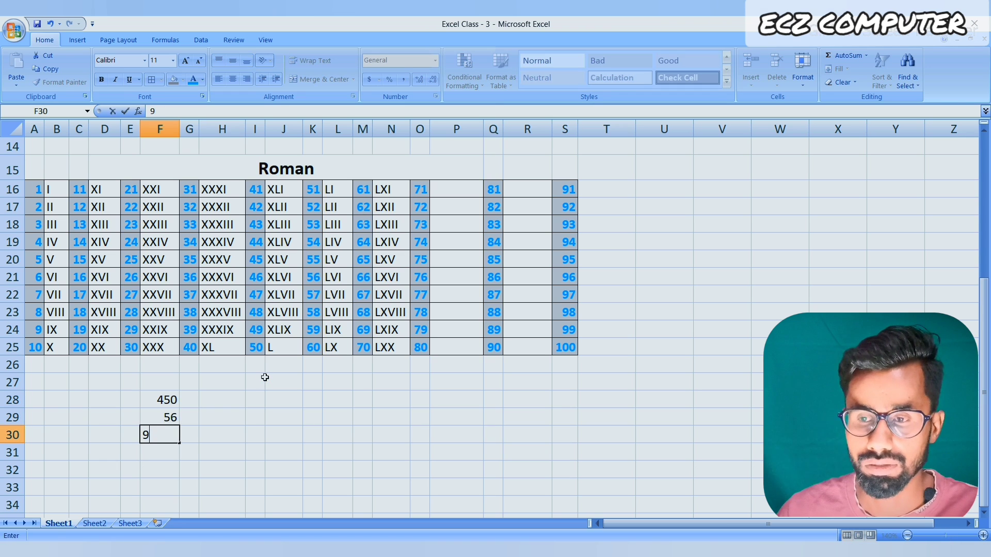
{"action": "type", "text": "2"}
{"action": "key", "text": "Return"}
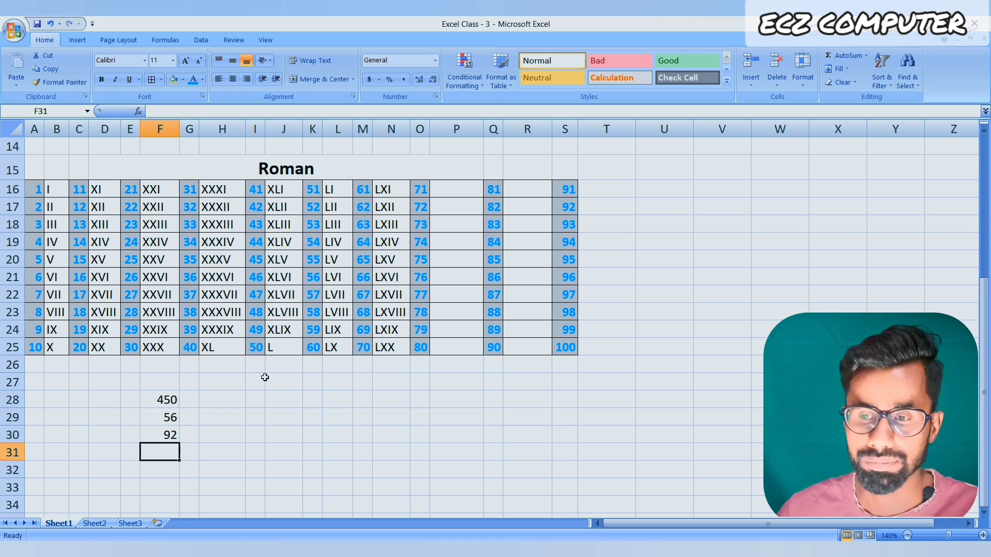
{"action": "type", "text": "81"}
{"action": "key", "text": "Right"}
- Enter the formula =roman(F28) in cell H28 to convert the first sample number to a Roman numeral
{"action": "key", "text": "Up"}
{"action": "key", "text": "Up"}
{"action": "key", "text": "Up"}
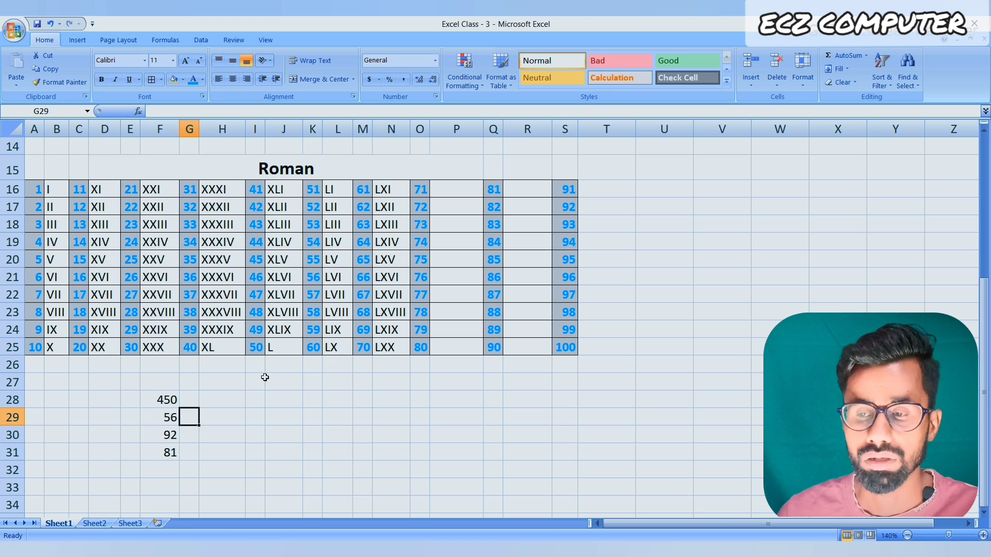
{"action": "key", "text": "Right"}
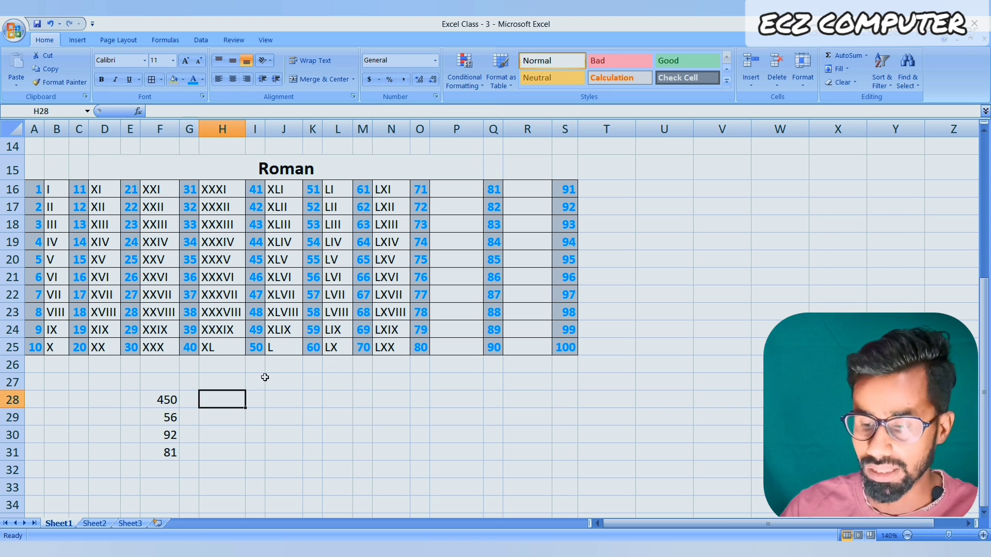
{"action": "type", "text": "=ro"}
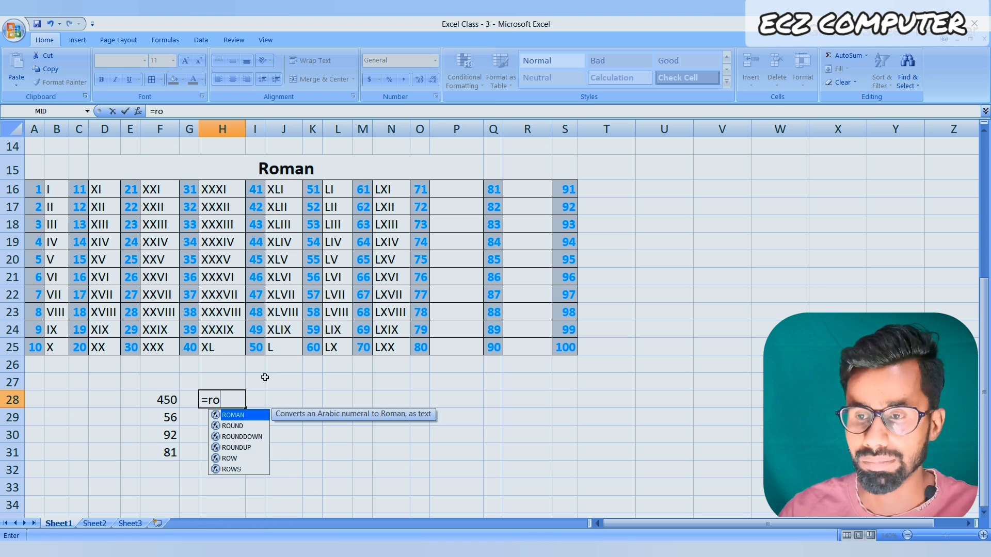
{"action": "type", "text": "man"}
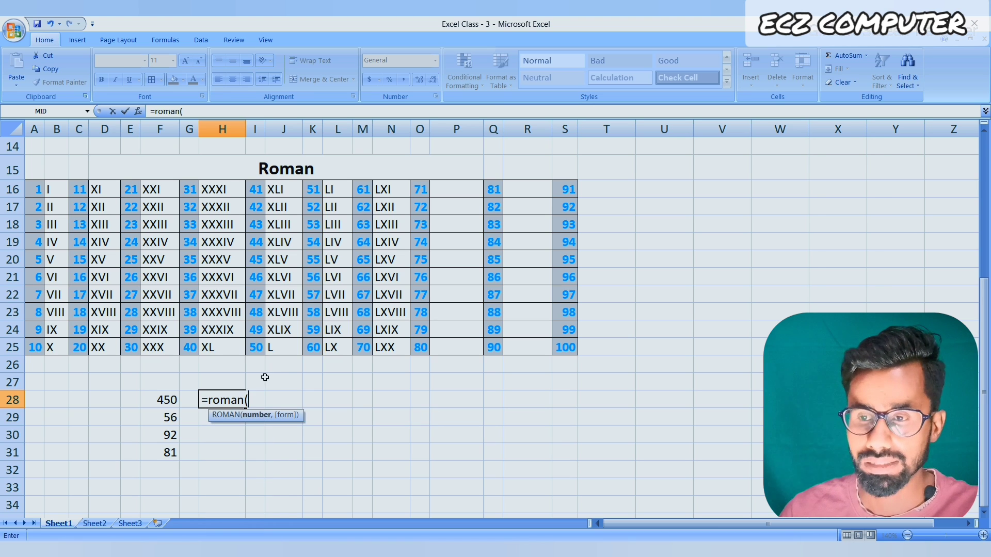
{"action": "type", "text": "("}
{"action": "key", "text": "Left"}
{"action": "key", "text": "Left"}
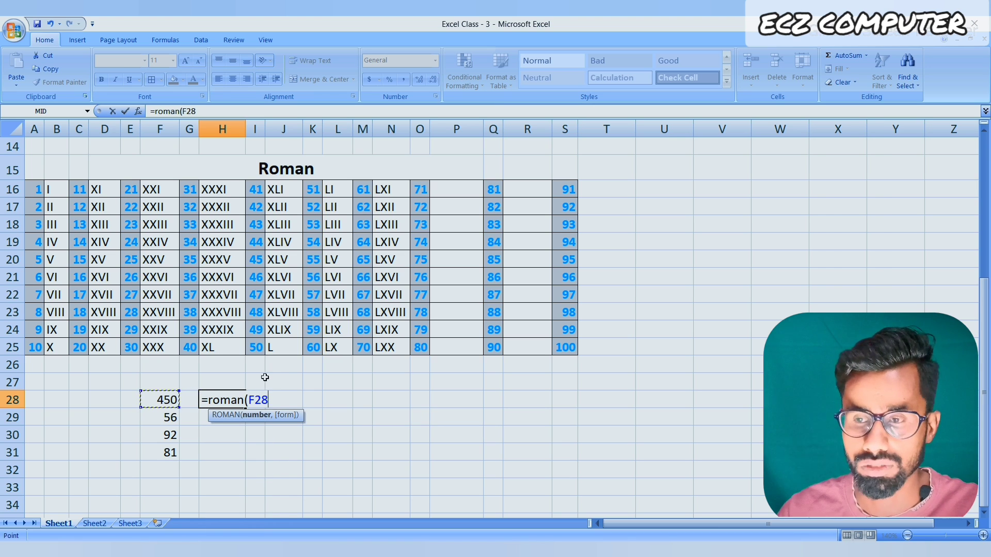
{"action": "type", "text": ")"}
{"action": "key", "text": "Return"}
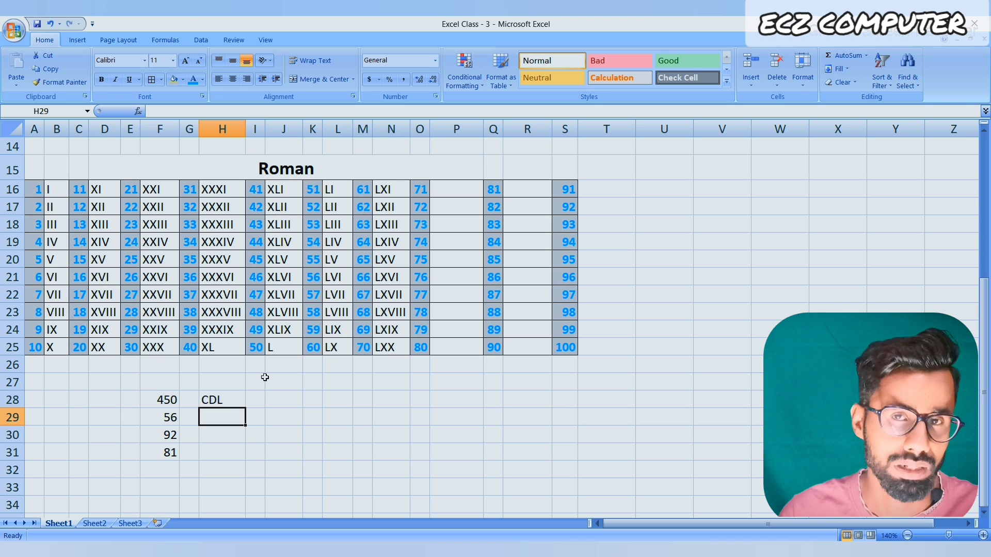
- Enter the formula =roman(F29) in cell H29 to convert the second sample number
{"action": "type", "text": "="}
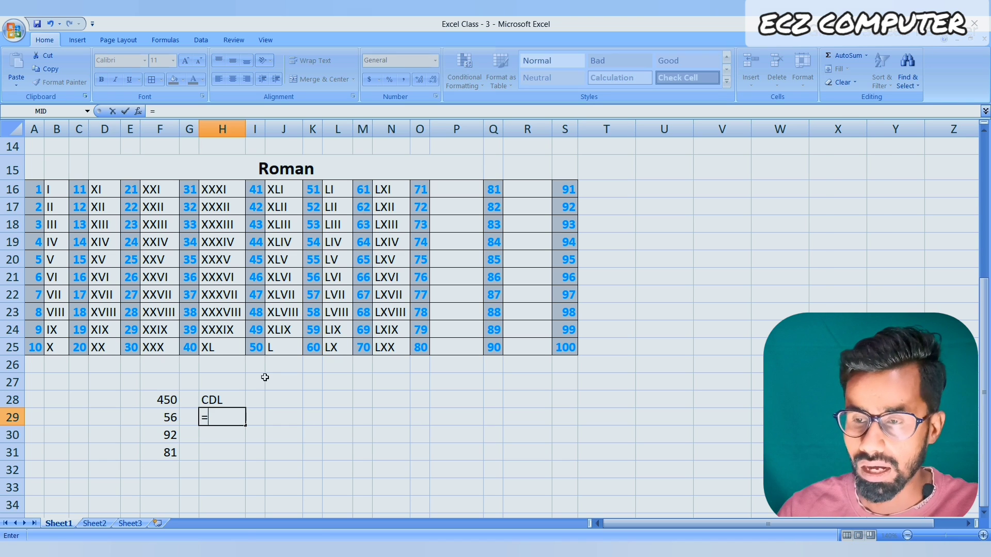
{"action": "type", "text": "roman("}
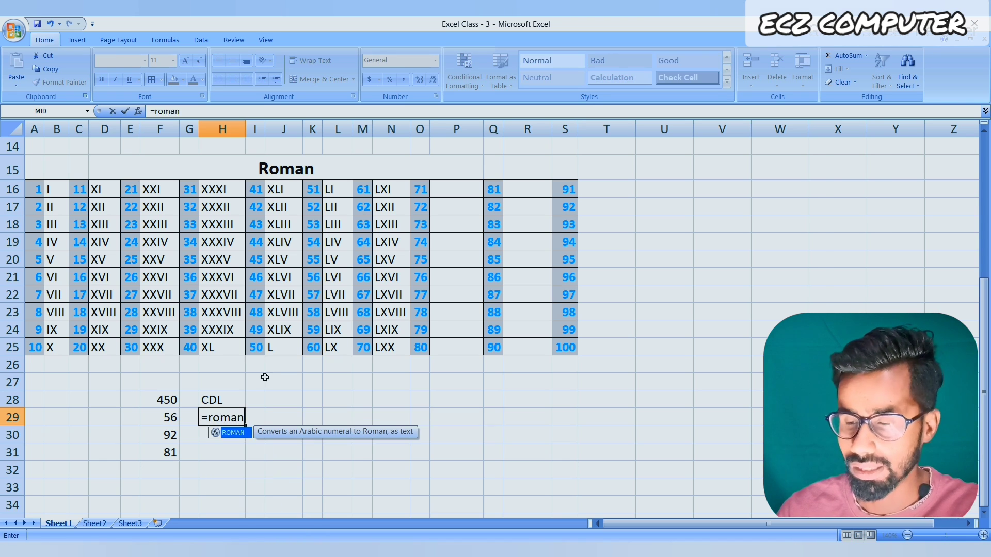
{"action": "key", "text": "Left"}
{"action": "key", "text": "Left"}
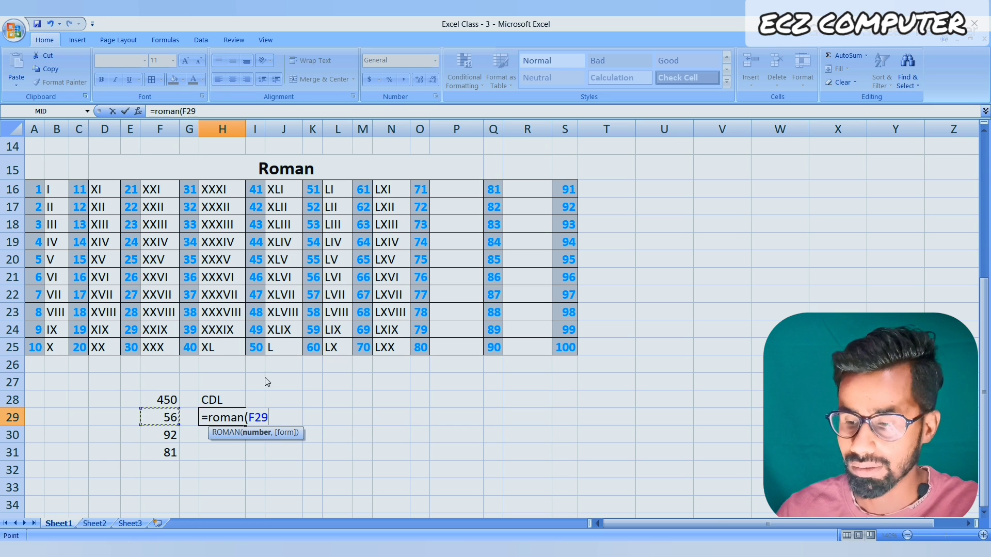
{"action": "type", "text": ")"}
{"action": "key", "text": "Return"}
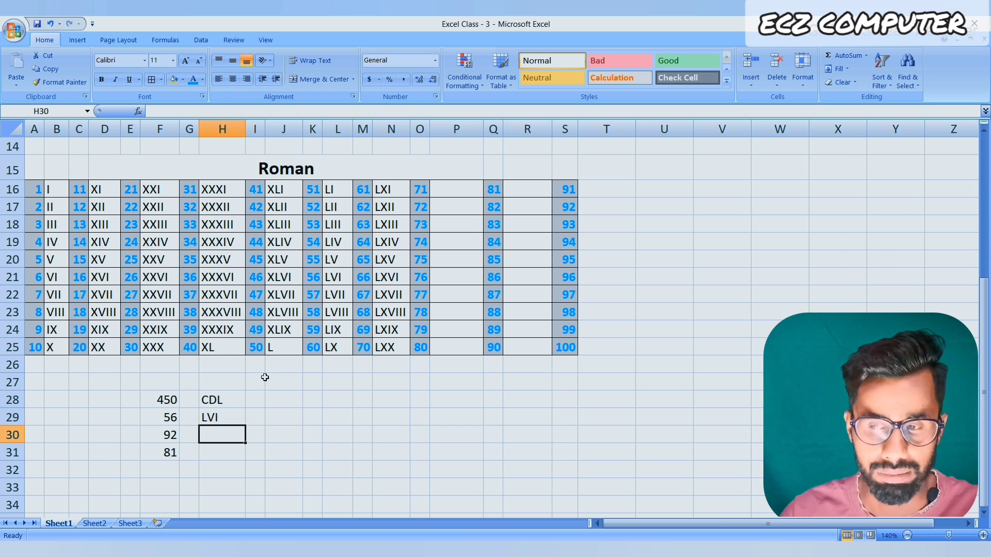
- Enter the formula =roman(F30) in cell H30 to convert the third sample number
{"action": "type", "text": "="}
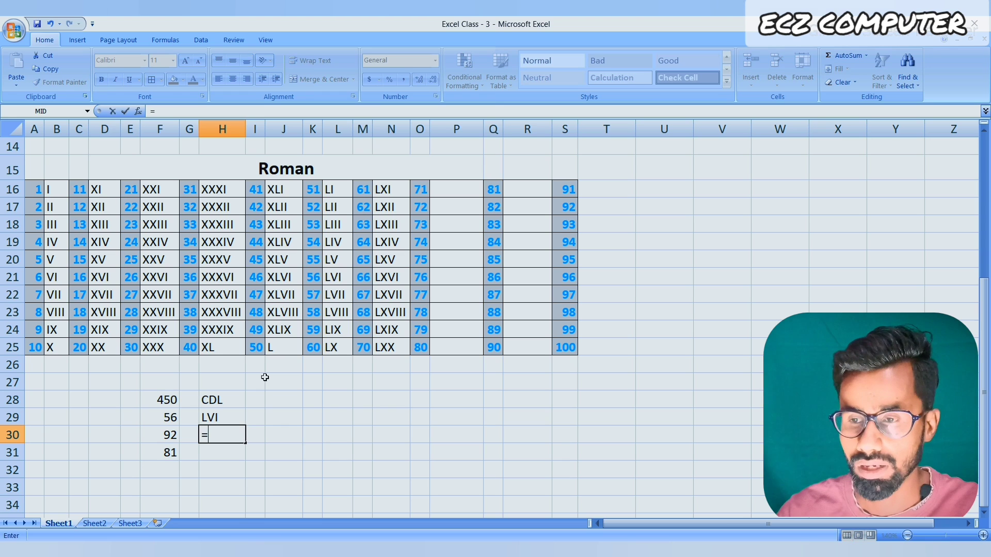
{"action": "type", "text": "roman("}
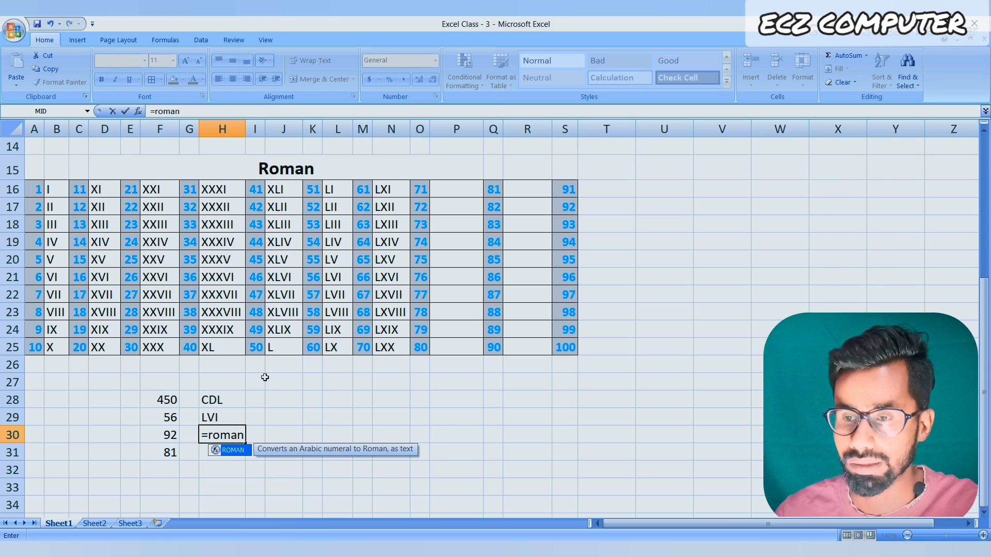
{"action": "key", "text": "Left"}
{"action": "key", "text": "Left"}
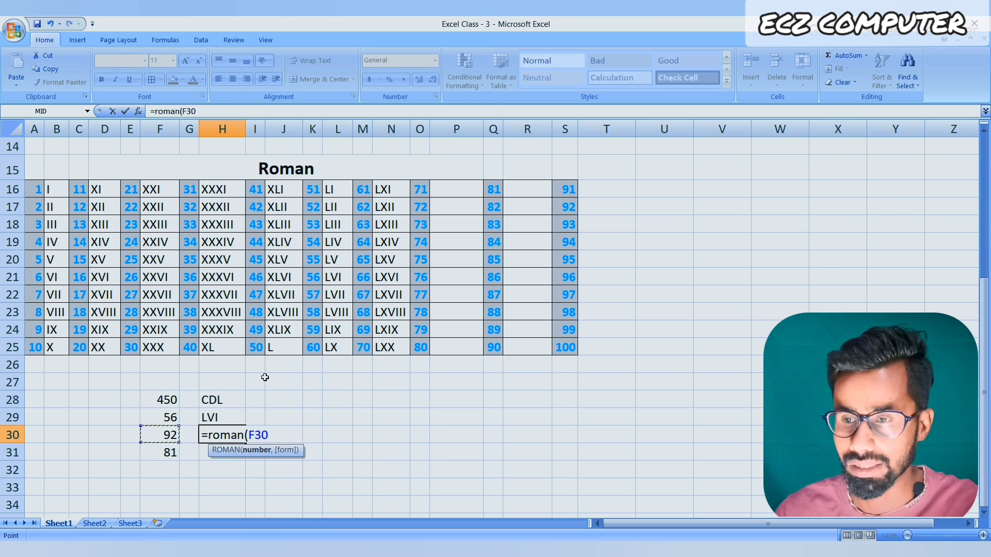
{"action": "type", "text": ")"}
{"action": "key", "text": "Return"}
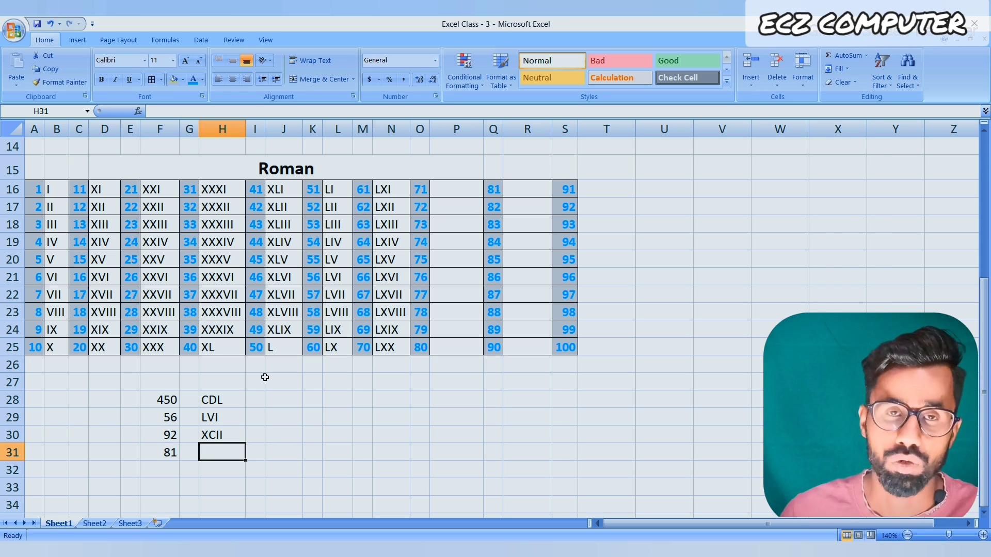
- Enter the limit test values 3999, 4000 and 0 in cells J28:J30
{"action": "key", "text": "Right"}
{"action": "key", "text": "Right"}
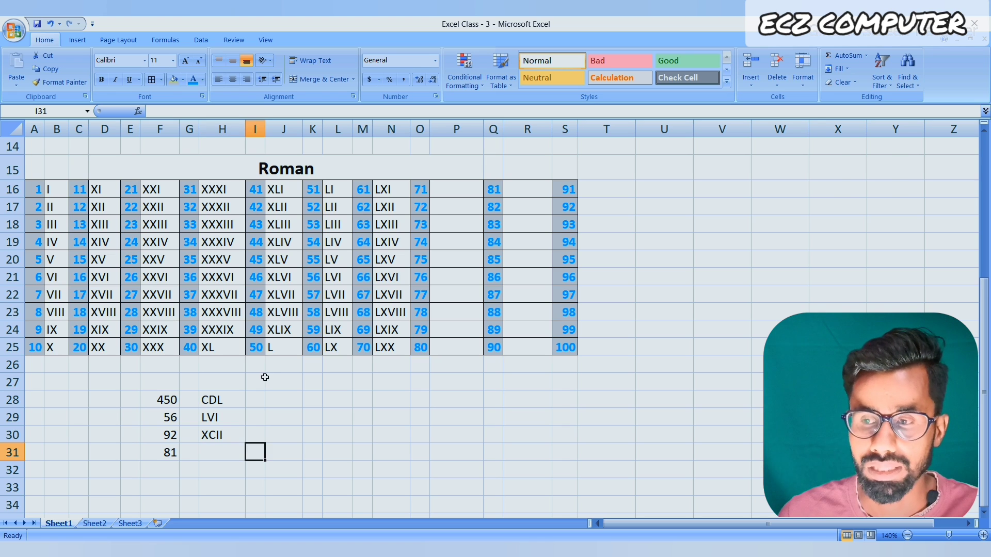
{"action": "key", "text": "Up"}
{"action": "key", "text": "Up"}
{"action": "key", "text": "Up"}
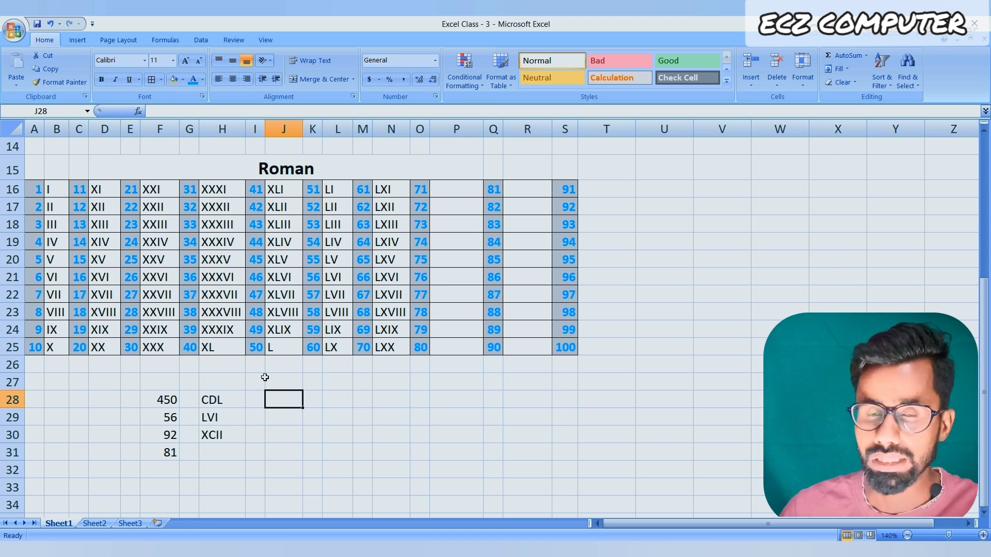
{"action": "type", "text": "3999"}
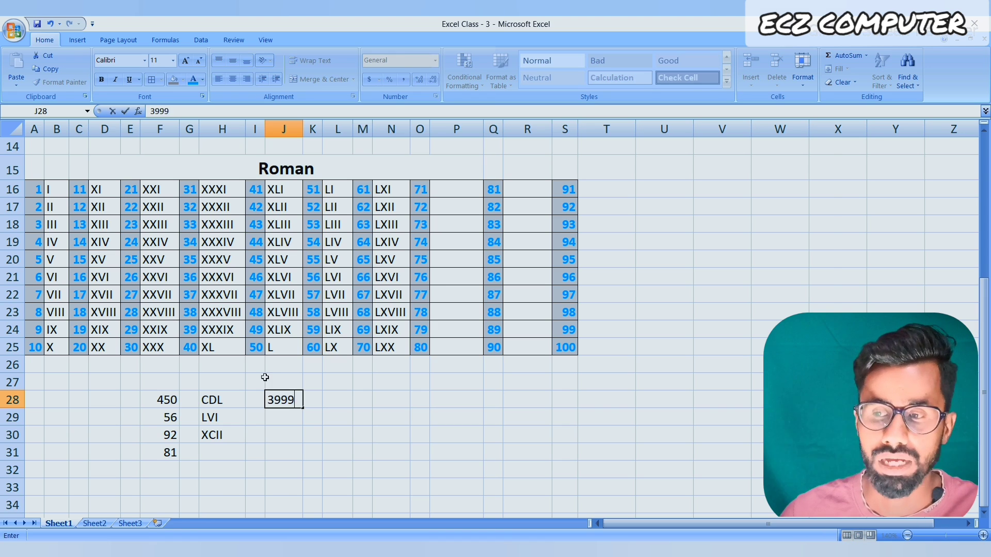
{"action": "key", "text": "Return"}
{"action": "type", "text": "4000"}
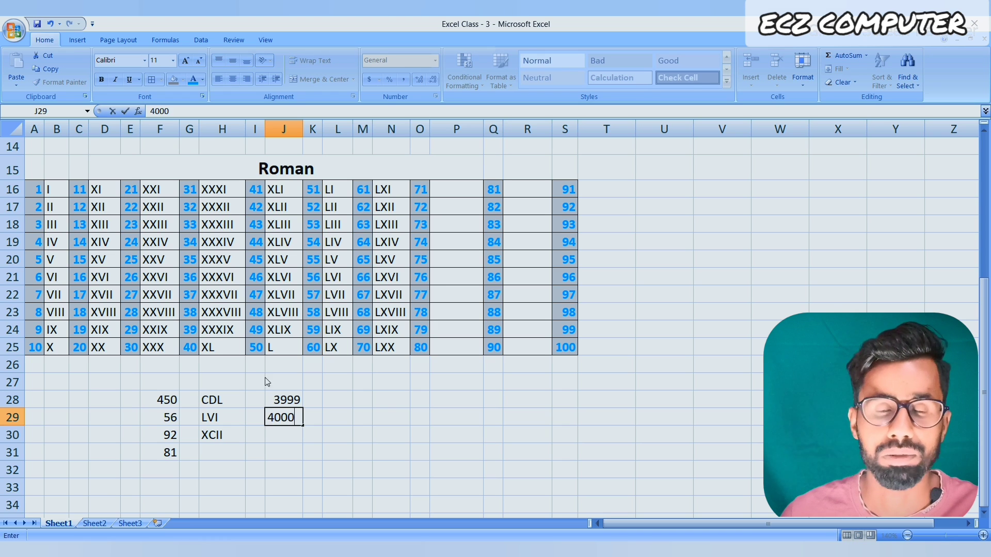
{"action": "key", "text": "Return"}
{"action": "type", "text": "0"}
{"action": "key", "text": "Return"}
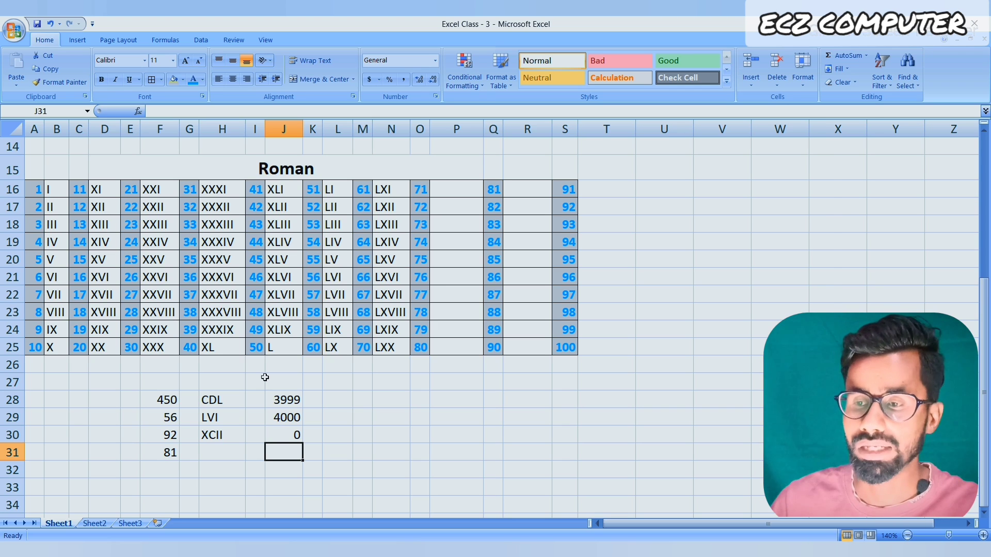
- Enter the formula =roman(J28) in cell L28 to convert the first limit test value
{"action": "key", "text": "Up"}
{"action": "key", "text": "Up"}
{"action": "key", "text": "Up"}
{"action": "key", "text": "Right"}
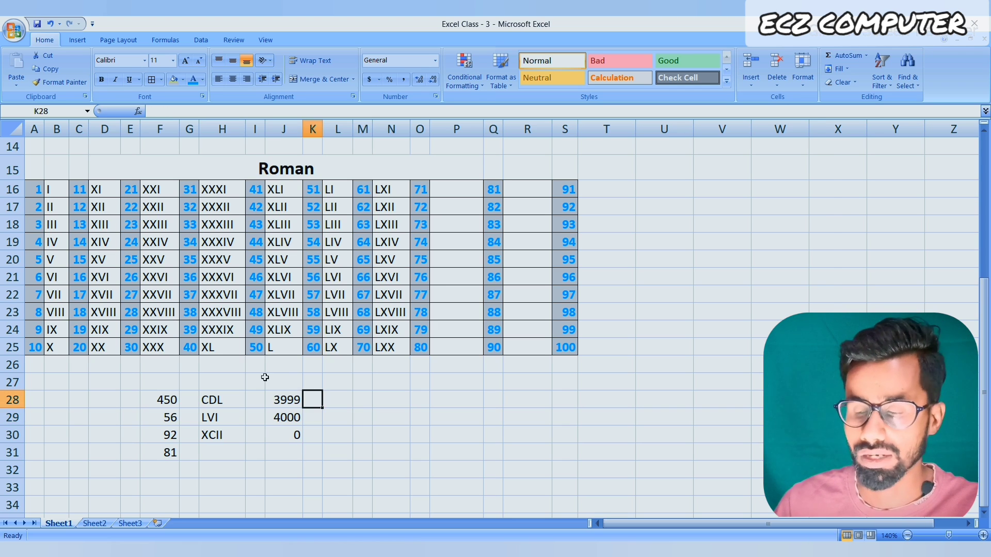
{"action": "key", "text": "Right"}
{"action": "type", "text": "="}
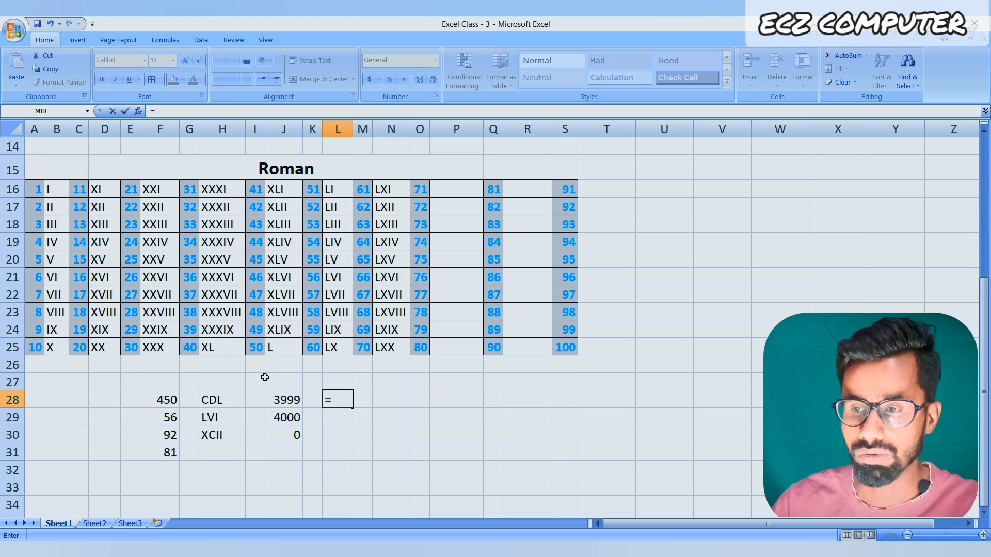
{"action": "type", "text": "rom"}
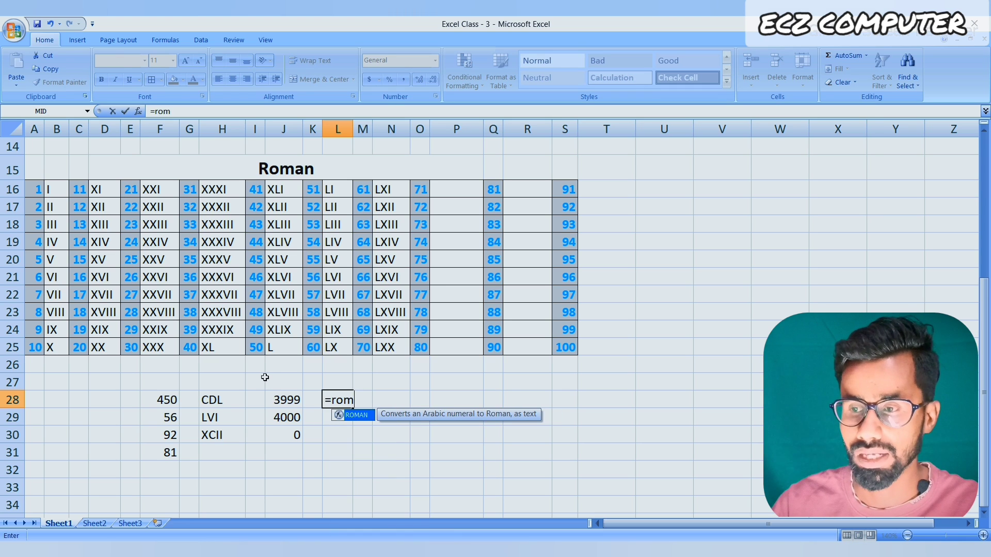
{"action": "type", "text": "an("}
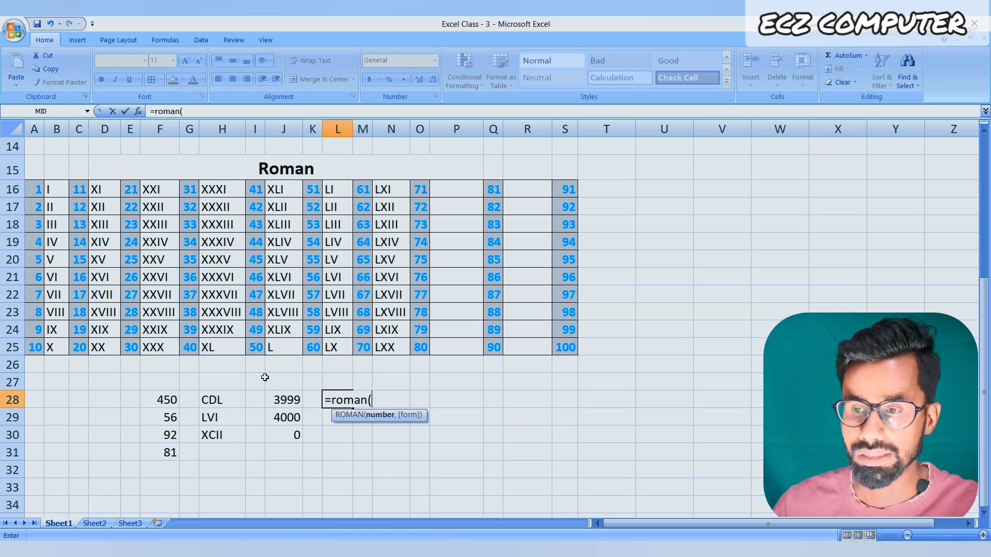
{"action": "key", "text": "Left"}
{"action": "key", "text": "Left"}
{"action": "type", "text": ")"}
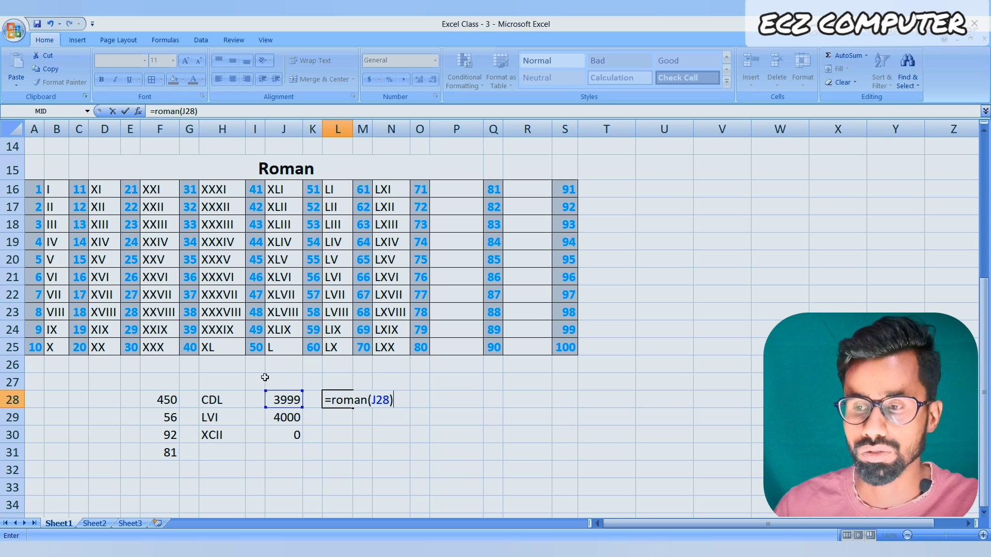
{"action": "key", "text": "Return"}
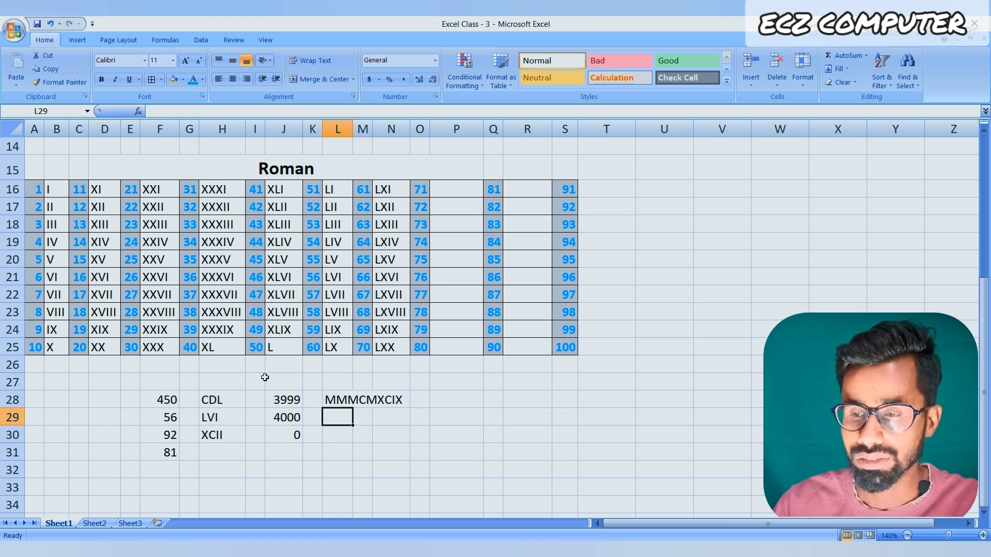
- Enter the formula =roman(J29) in cell L29 and autofit the width of column L
{"action": "type", "text": "=rom"}
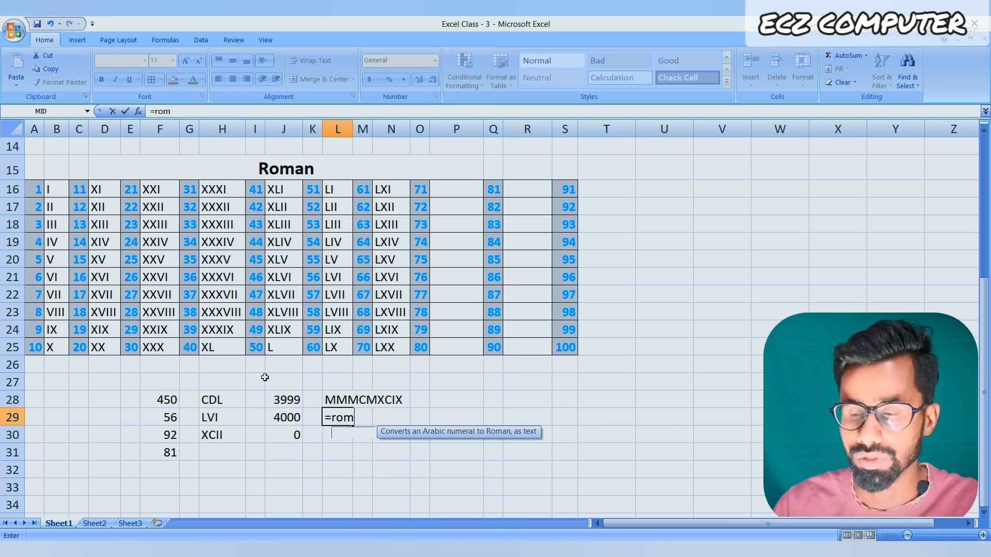
{"action": "type", "text": "an("}
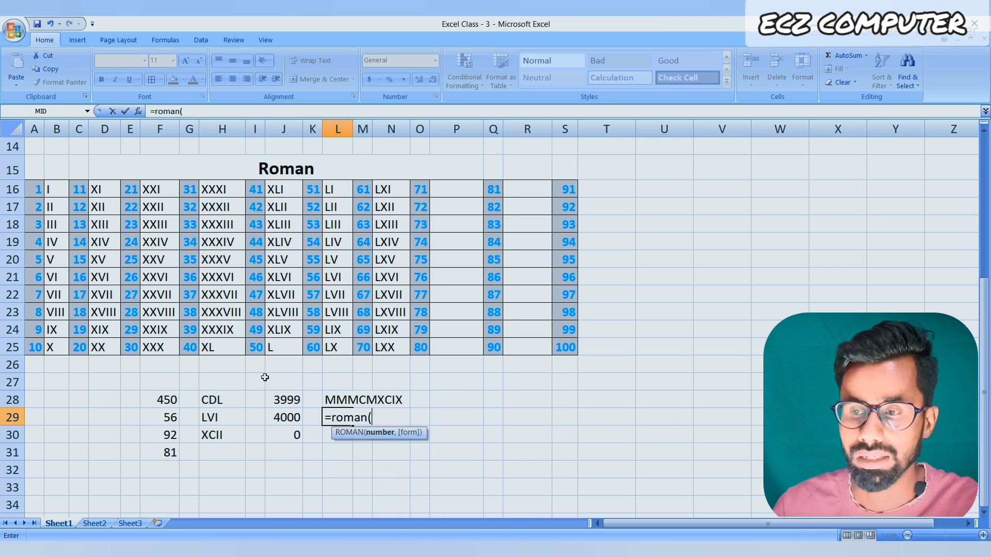
{"action": "key", "text": "Left"}
{"action": "key", "text": "Left"}
{"action": "type", "text": ")"}
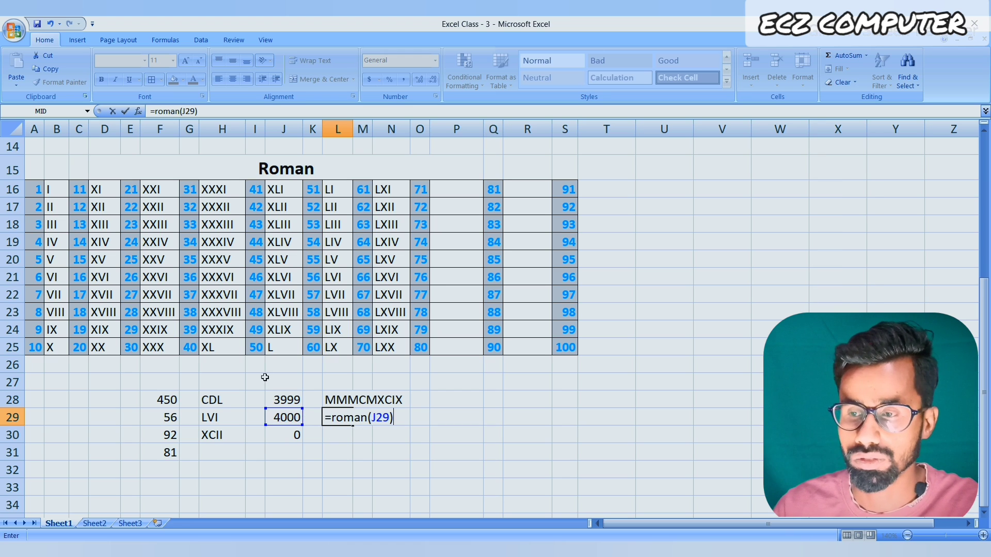
{"action": "key", "text": "Return"}
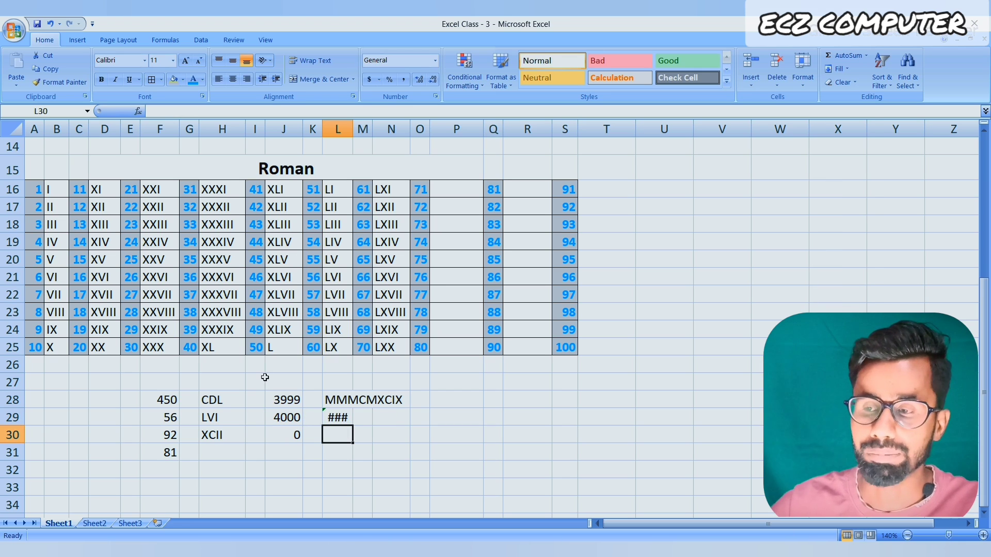
{"action": "double_click", "coordinate": [353, 129]}
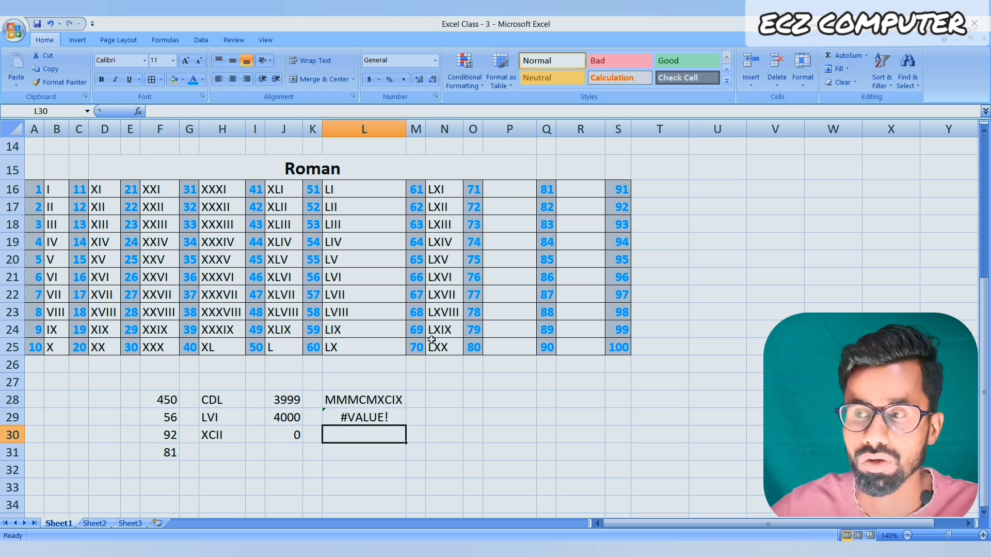
- Enter the formula =roman(O16) in cell P16 and fill it down to P25 for the numbers 71 to 80
{"action": "left_click", "coordinate": [507, 187]}
{"action": "type", "text": "="}
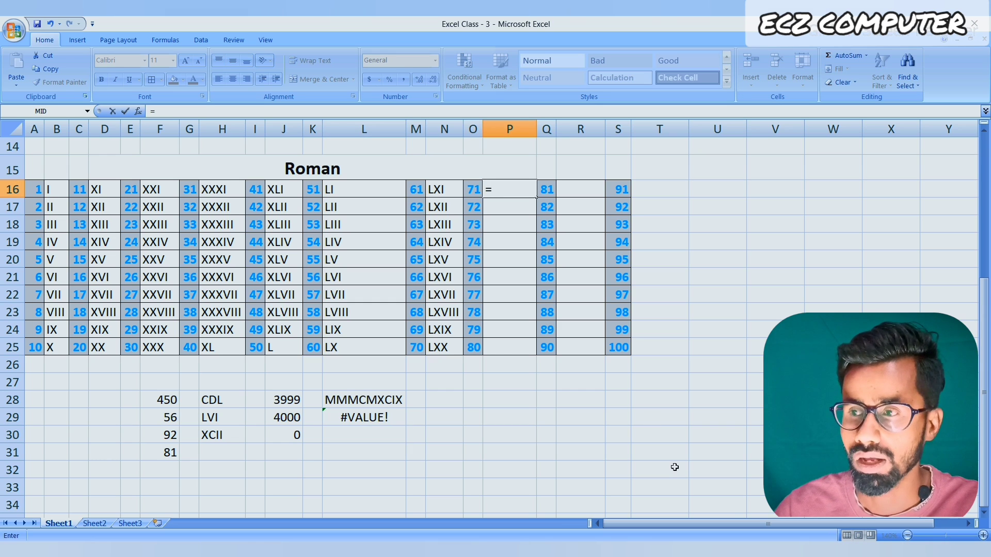
{"action": "type", "text": "roman"}
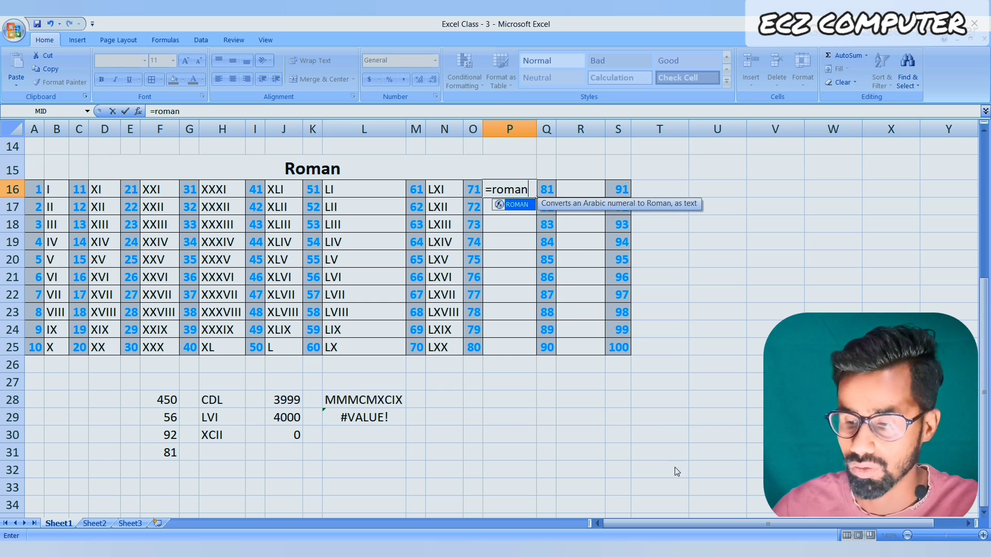
{"action": "type", "text": "("}
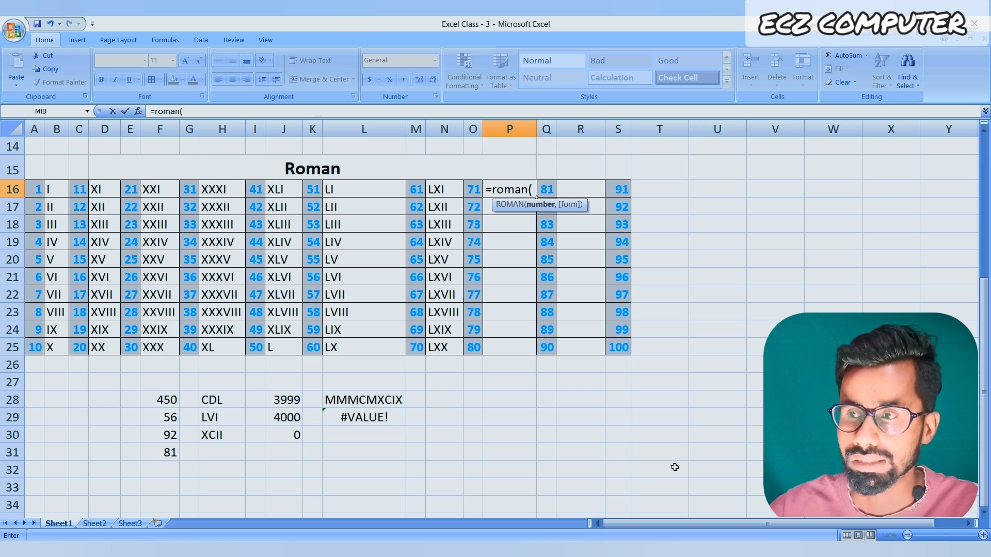
{"action": "left_click", "coordinate": [472, 192]}
{"action": "type", "text": ")"}
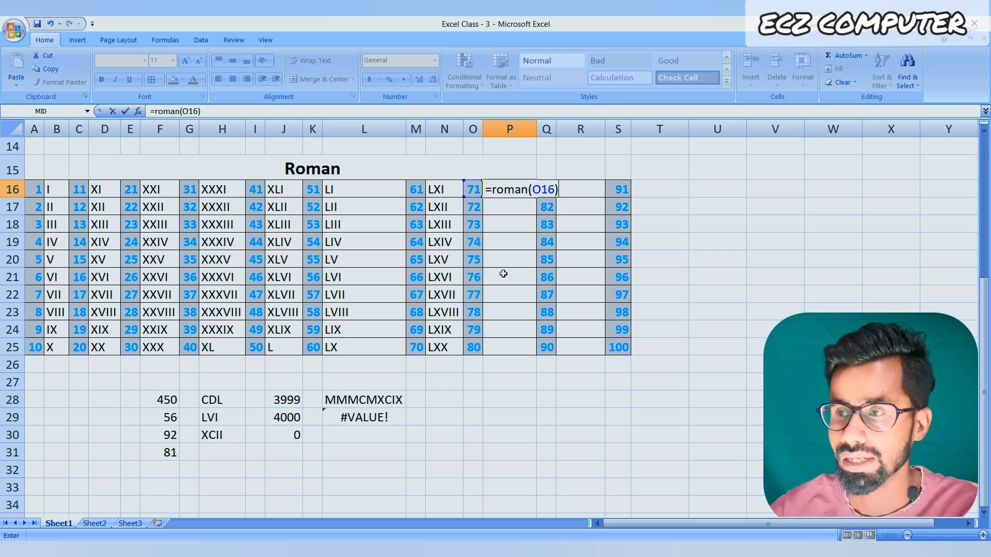
{"action": "key", "text": "Return"}
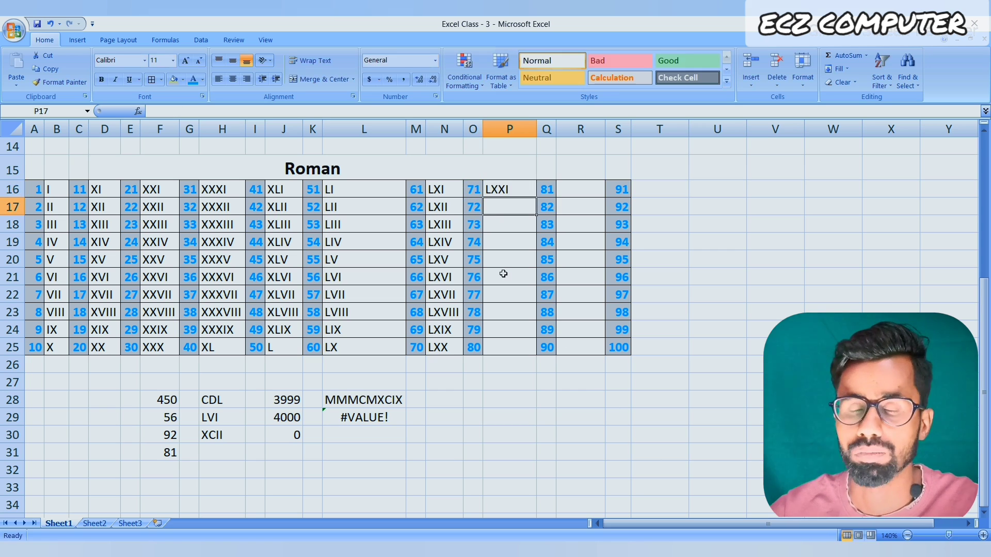
{"action": "left_click", "coordinate": [511, 192]}
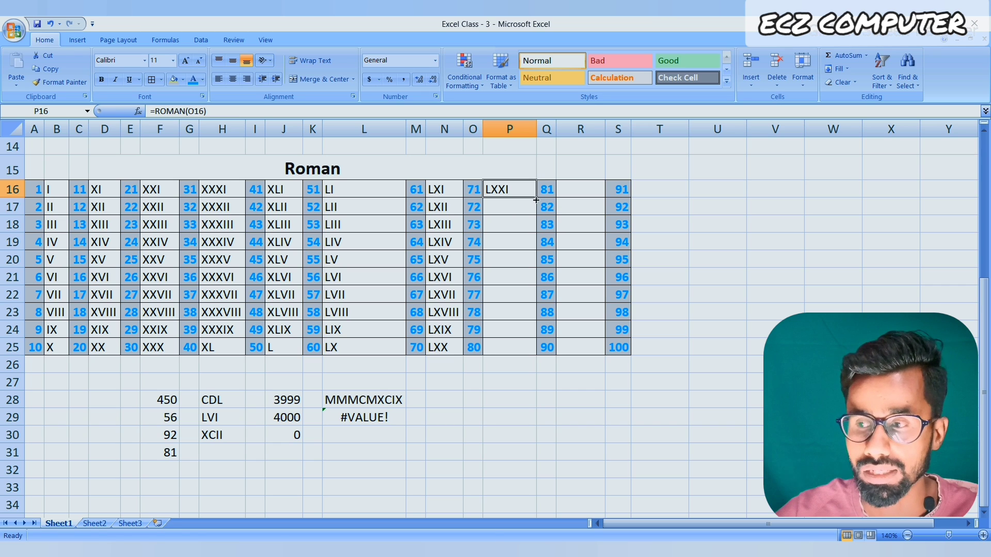
{"action": "left_click_drag", "start_coordinate": [537, 200], "coordinate": [530, 350]}
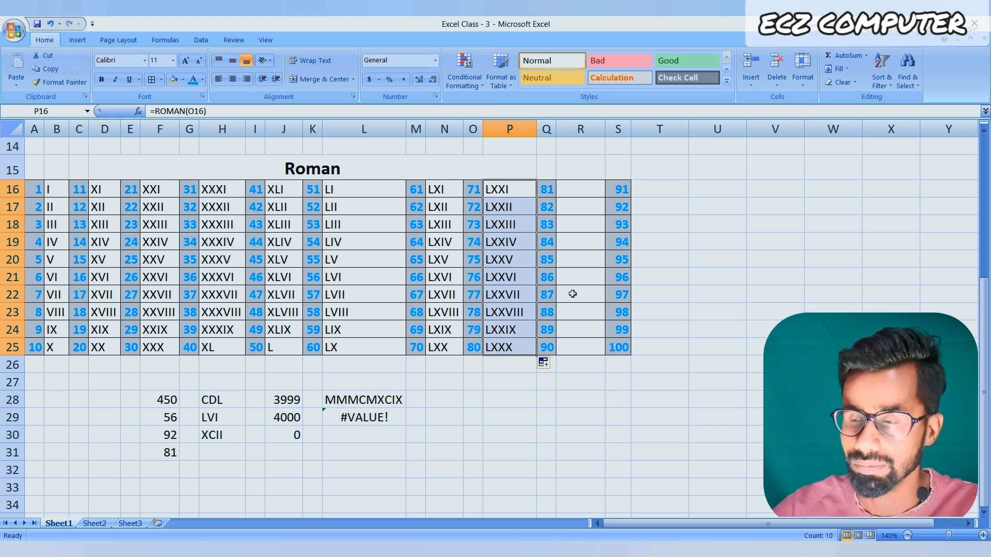
- Enter the formula =roman(Q16) in cell R16 and fill it down to R25 for the numbers 81 to 90
{"action": "left_click", "coordinate": [589, 194]}
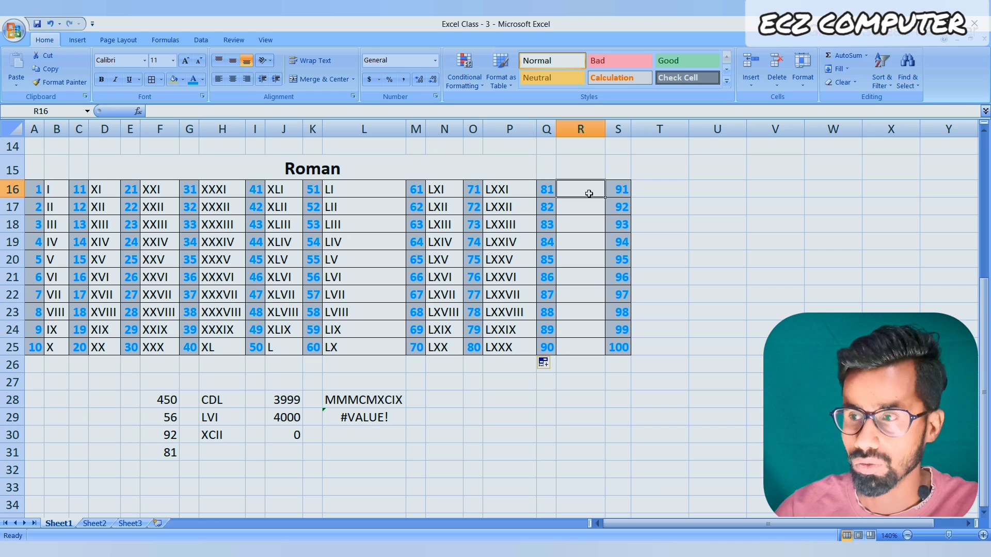
{"action": "type", "text": "=roman"}
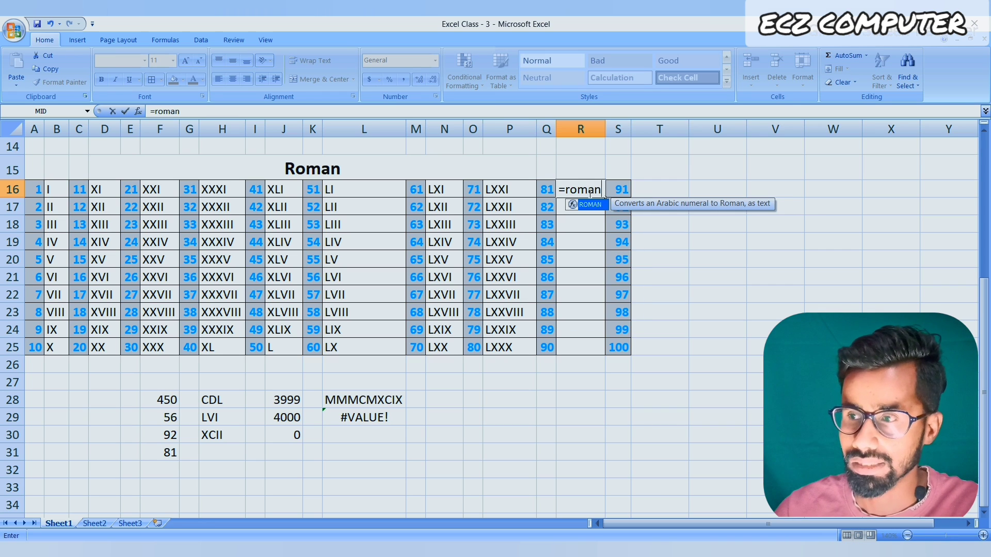
{"action": "type", "text": "("}
{"action": "key", "text": "Left"}
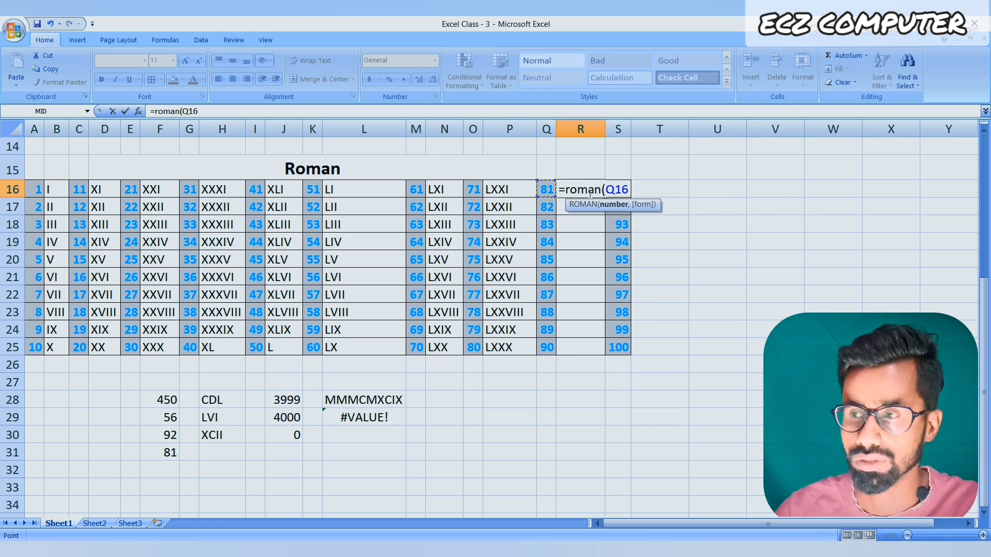
{"action": "type", "text": ")"}
{"action": "key", "text": "Return"}
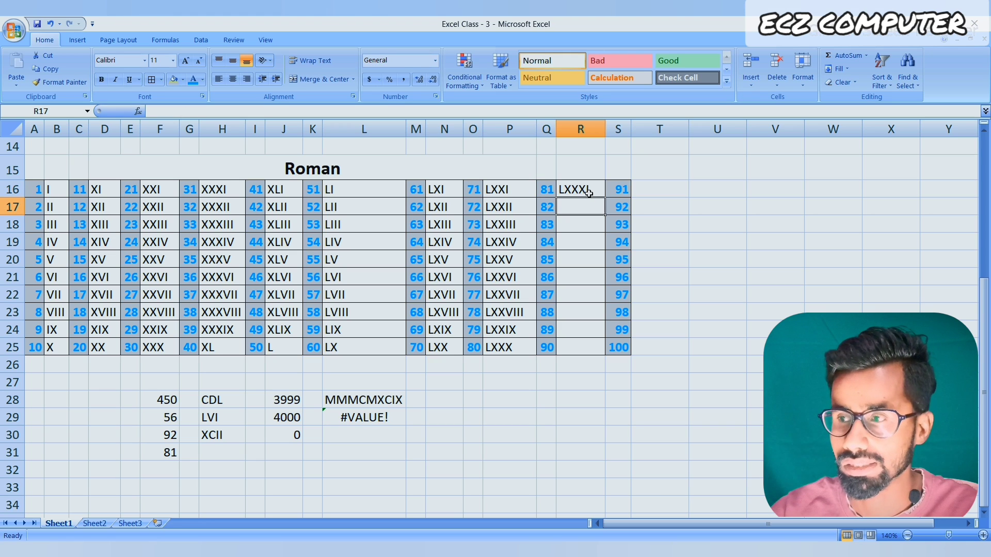
{"action": "left_click", "coordinate": [588, 193]}
{"action": "left_click_drag", "start_coordinate": [605, 198], "coordinate": [607, 352]}
- Enter the formula =roman(S16) in cell T16 and fill it down to T25 for the numbers 91 to 100
{"action": "left_click", "coordinate": [658, 190]}
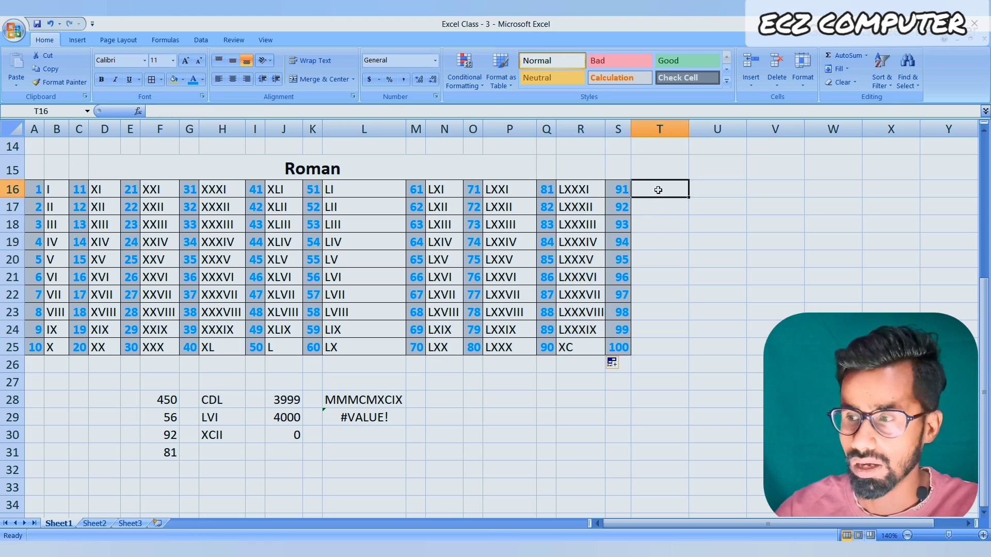
{"action": "type", "text": "=rom"}
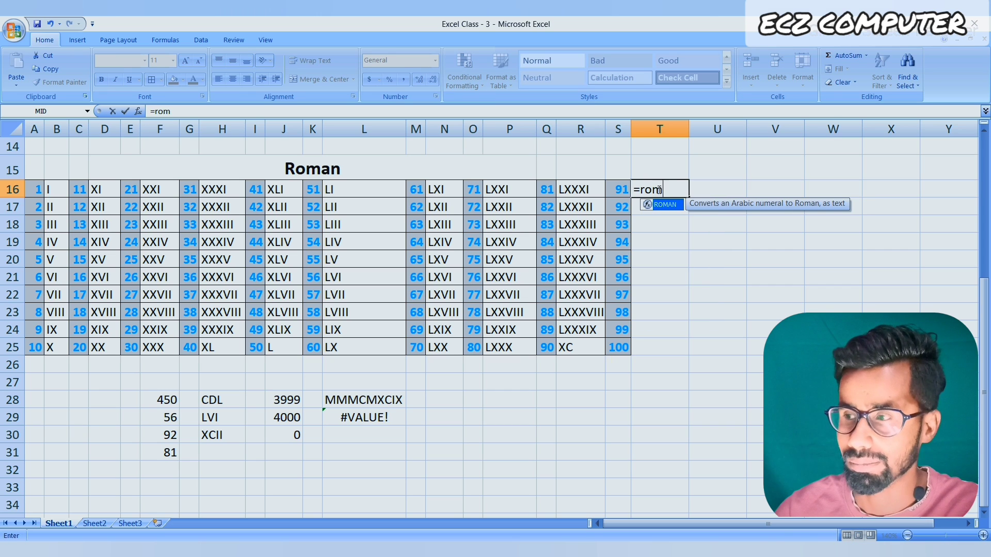
{"action": "type", "text": "an("}
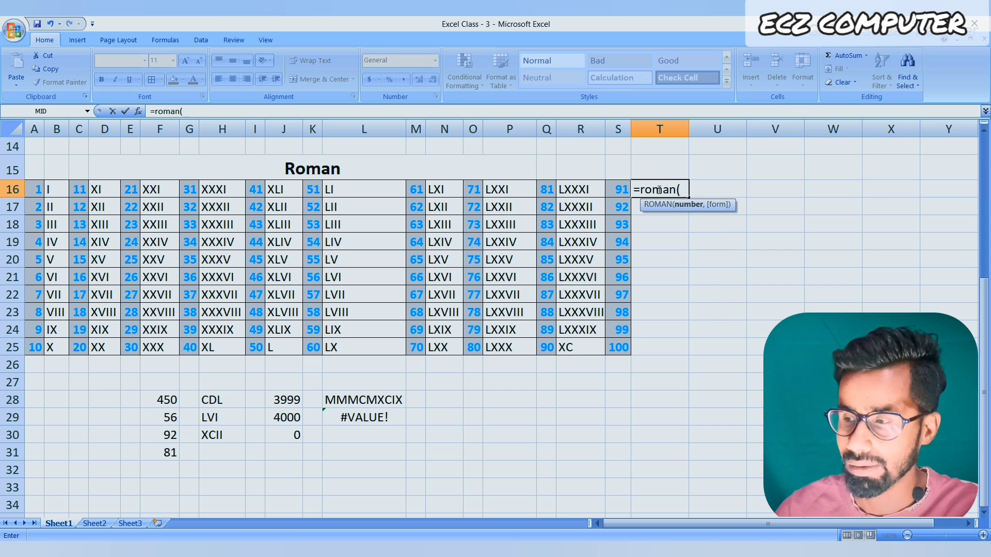
{"action": "key", "text": "Left"}
{"action": "type", "text": ")"}
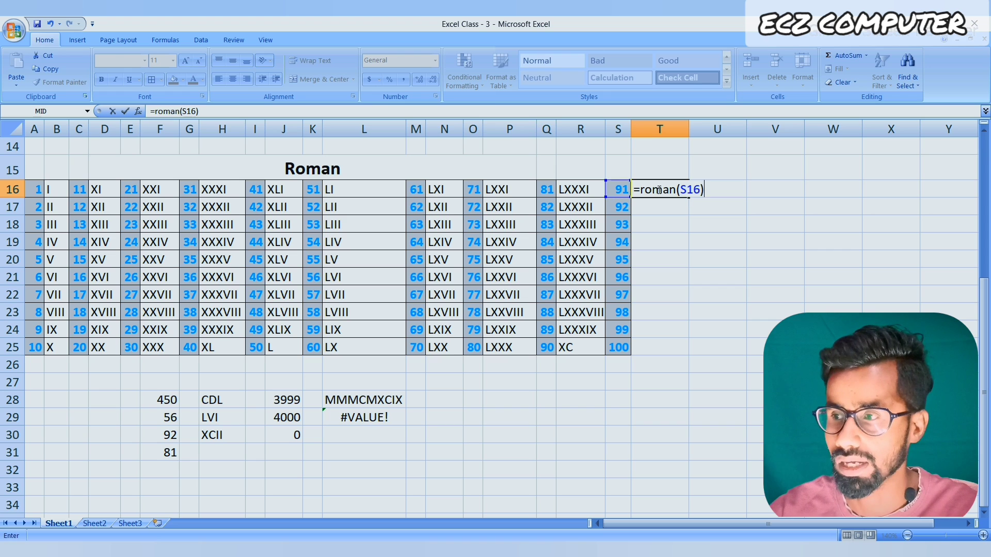
{"action": "key", "text": "Return"}
{"action": "left_click", "coordinate": [610, 168]}
{"action": "left_click", "coordinate": [652, 187]}
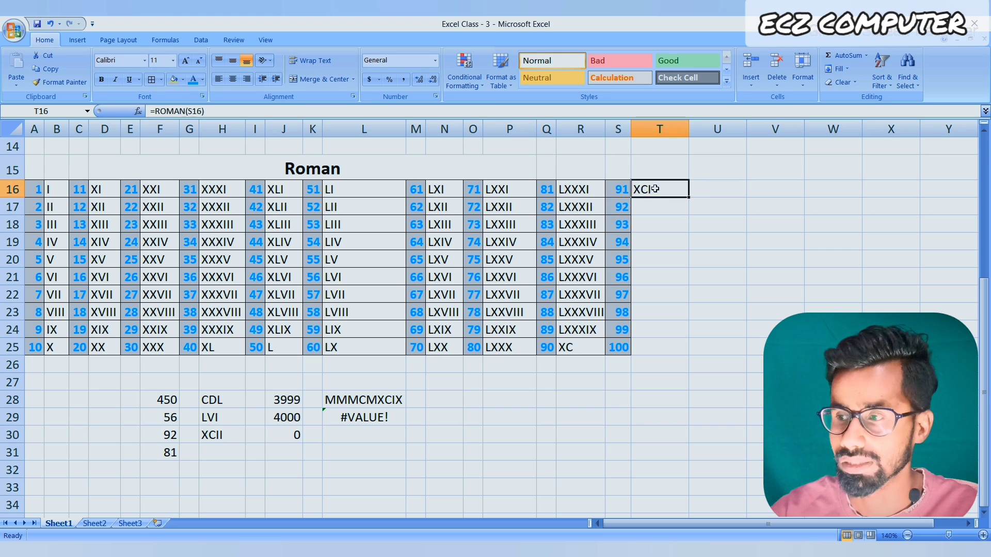
{"action": "left_click_drag", "start_coordinate": [691, 197], "coordinate": [681, 354]}
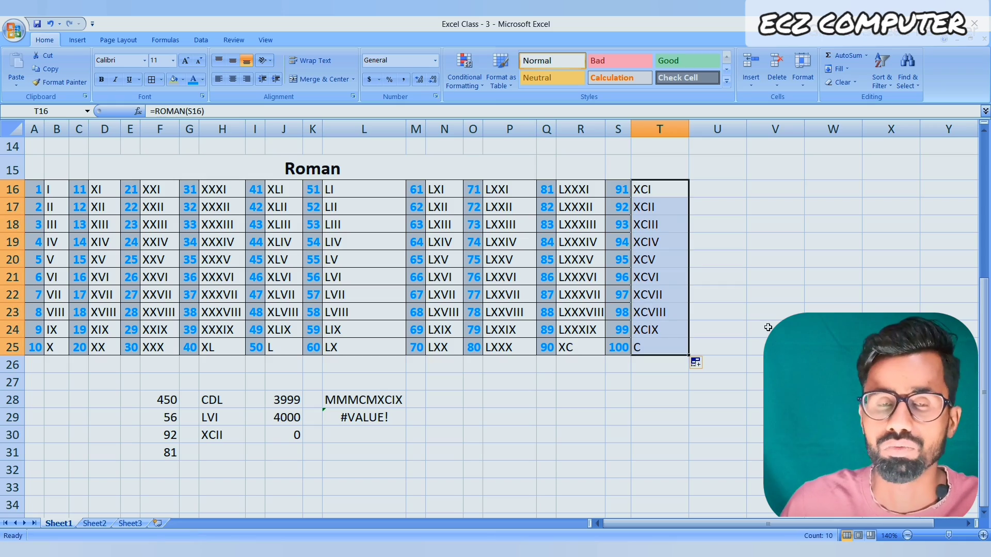